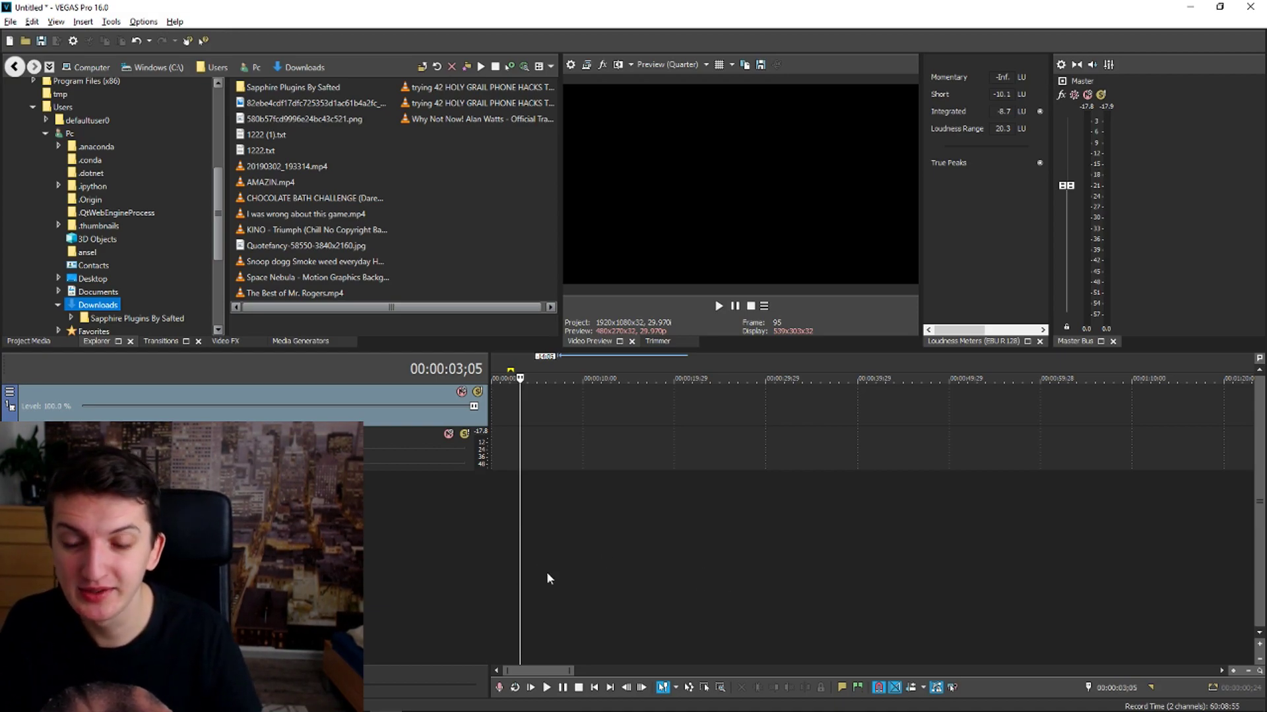
pyautogui.scroll(2, 542, 537)
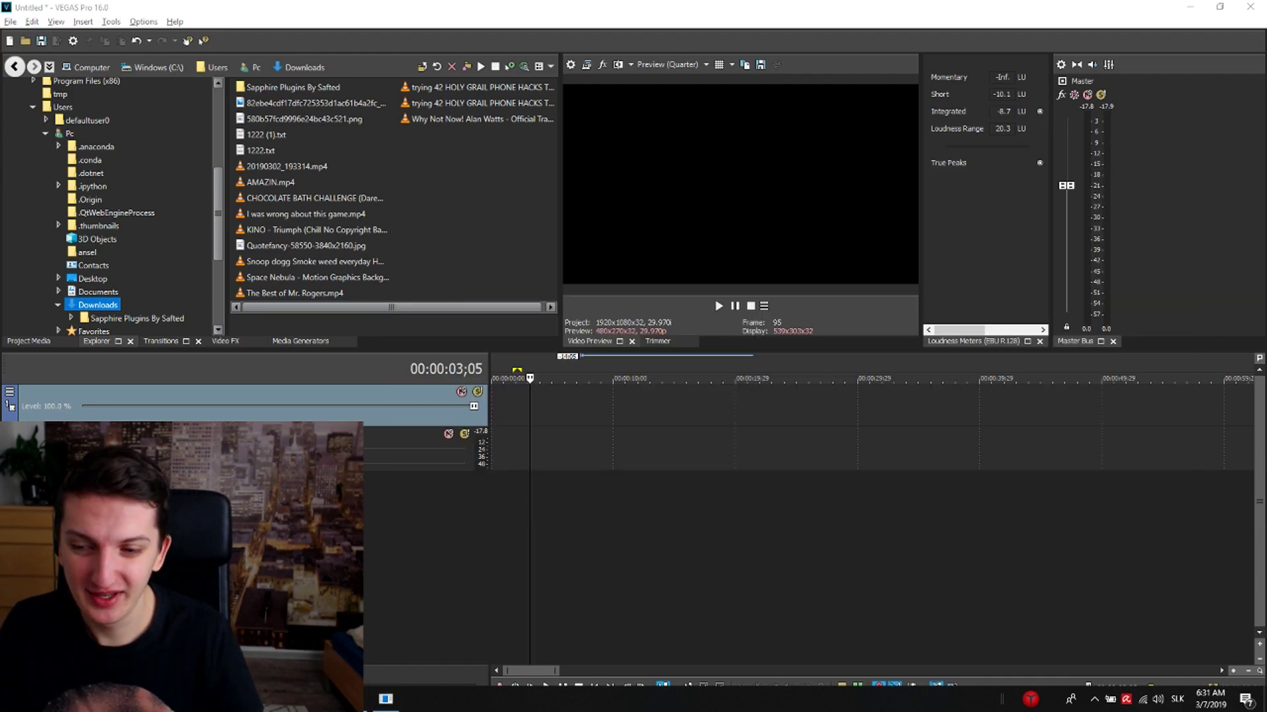
# Drag the Space Nebula video onto the timeline and answer the project-settings matching prompt
pyautogui.click(385, 698)
pyautogui.moveTo(880, 211)
pyautogui.mouseDown()
pyautogui.moveTo(599, 418)
pyautogui.moveTo(606, 513)
pyautogui.mouseUp()
pyautogui.click(566, 609)
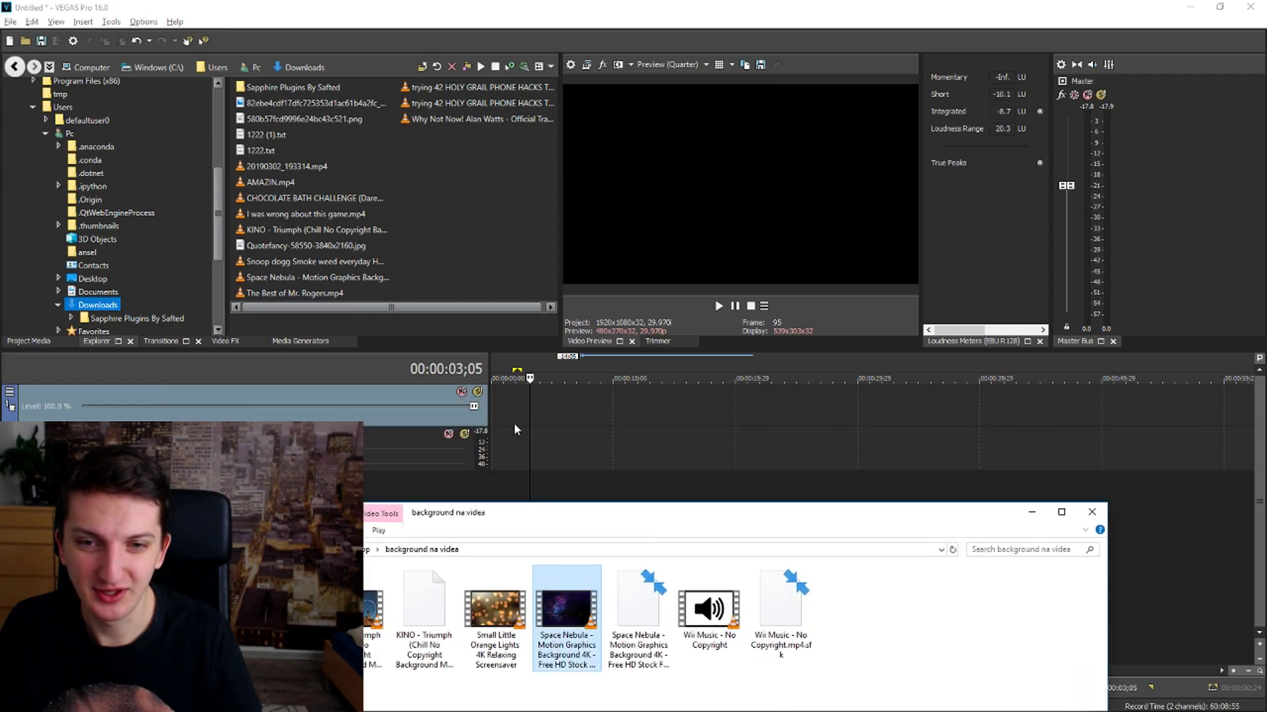
pyautogui.moveTo(513, 428); pyautogui.dragTo(498, 408)
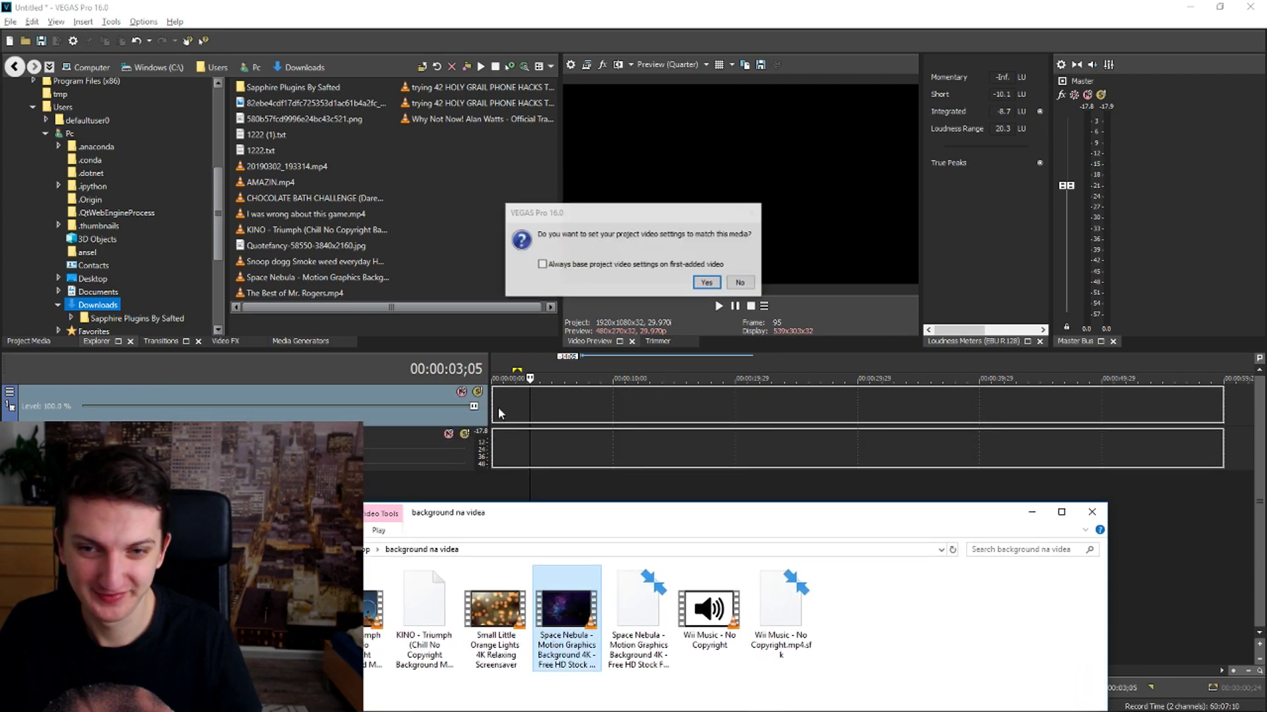
pyautogui.click(733, 284)
# Delete the Space Nebula clip's audio track, leaving the video only
pyautogui.click(681, 521)
pyautogui.click(827, 523)
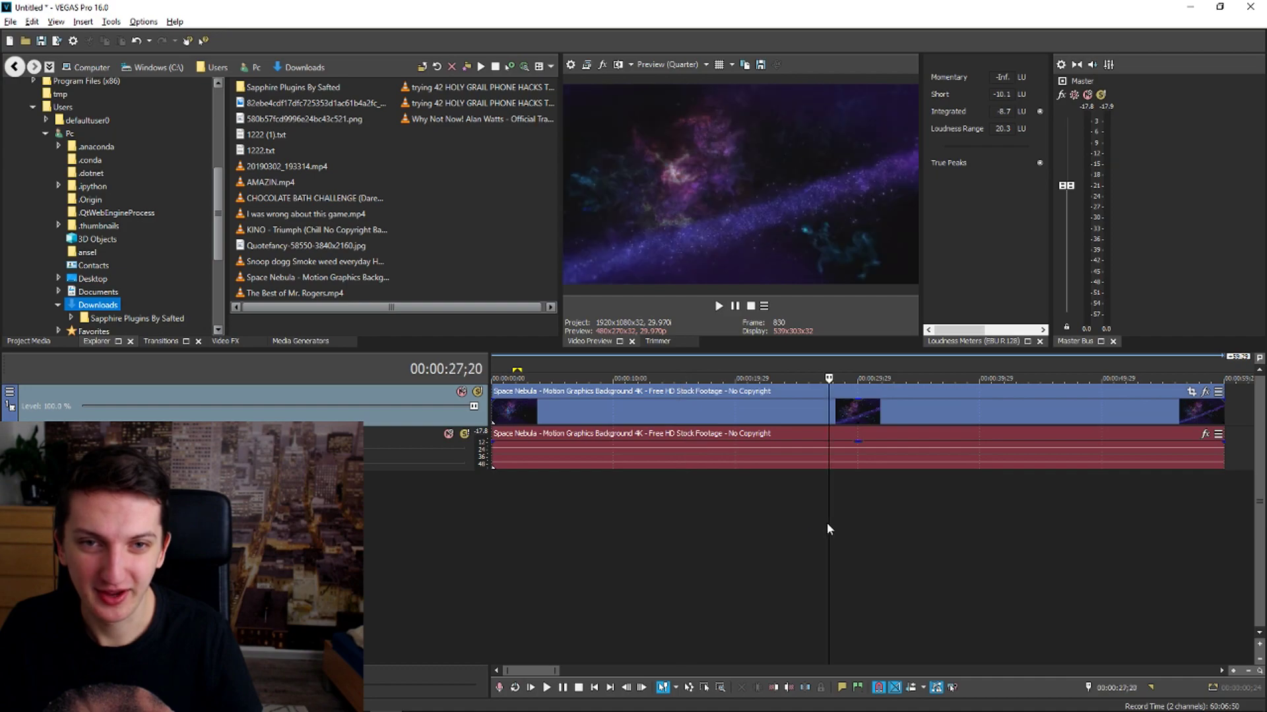
pyautogui.click(408, 442)
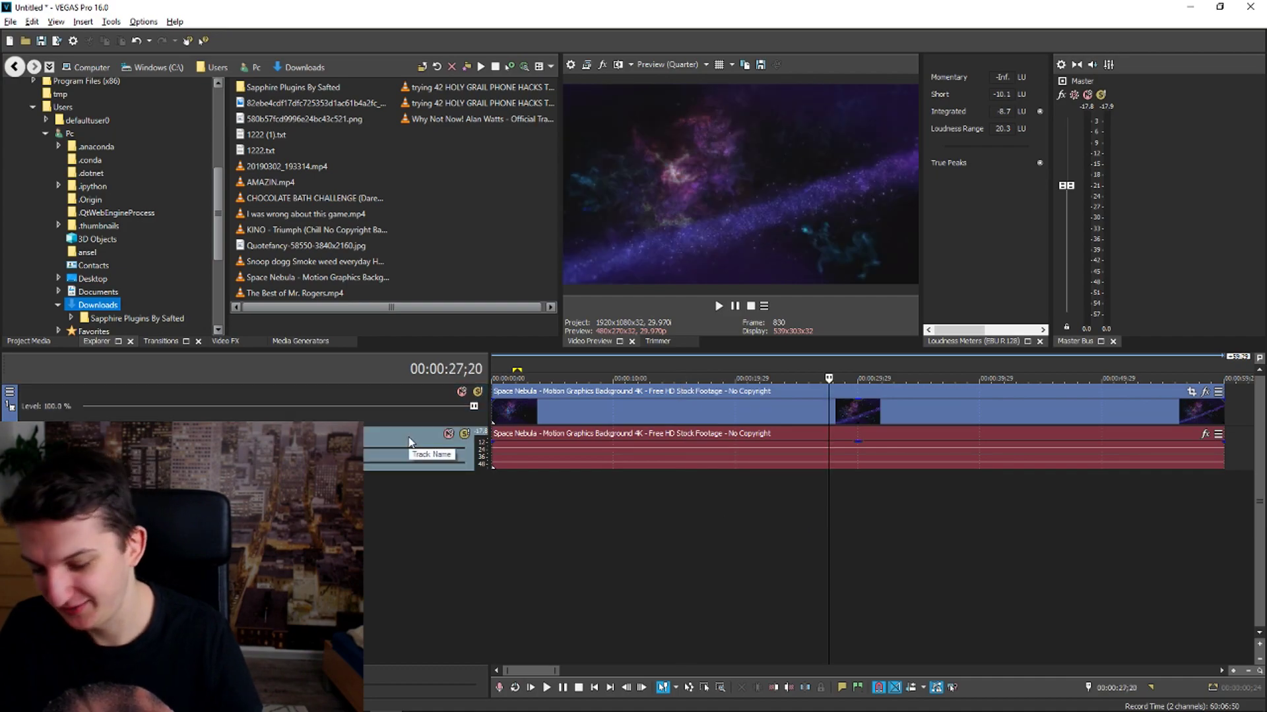
pyautogui.click(501, 417)
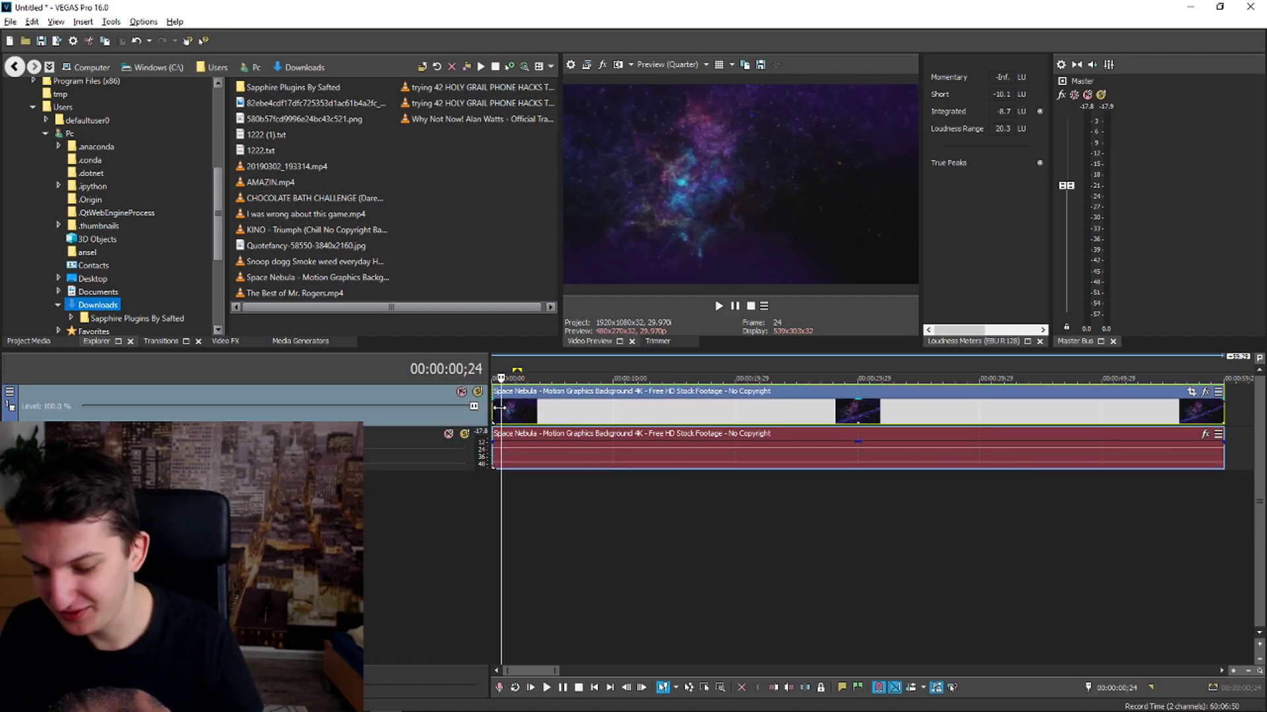
pyautogui.press('Delete')
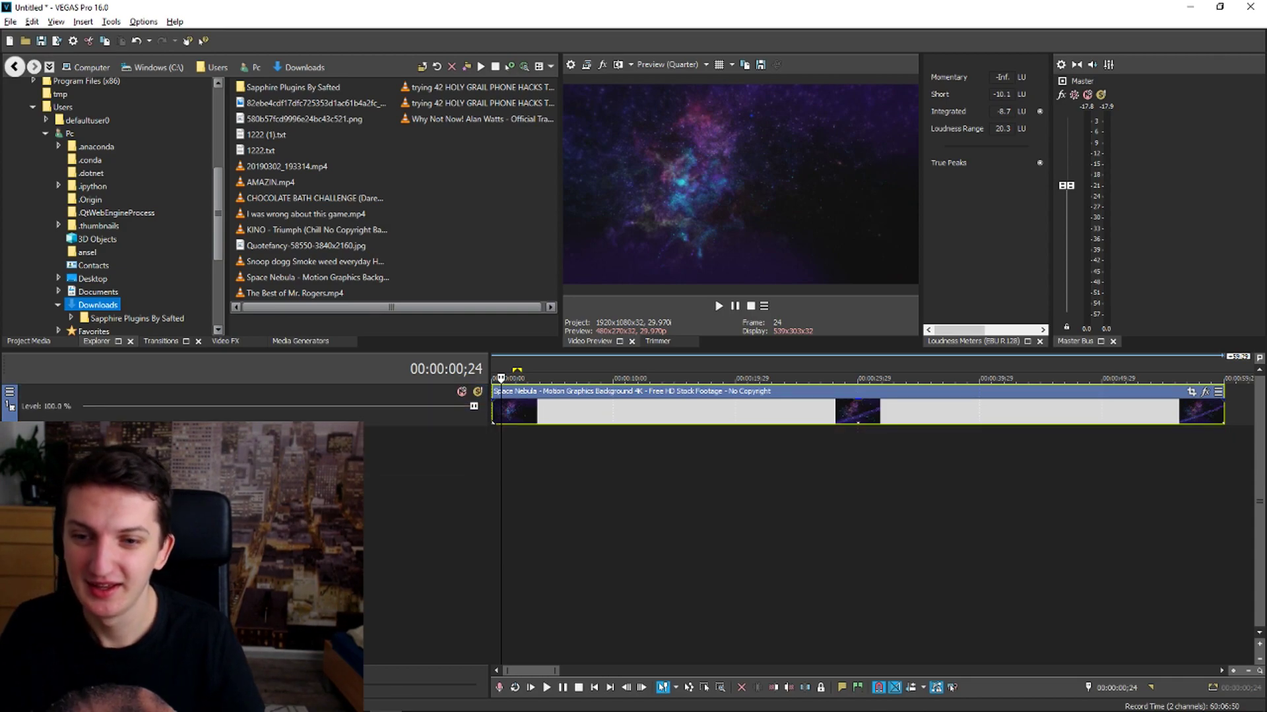
# Insert an empty audio track beneath the nebula video track
pyautogui.rightClick(376, 446)
pyautogui.click(436, 474)
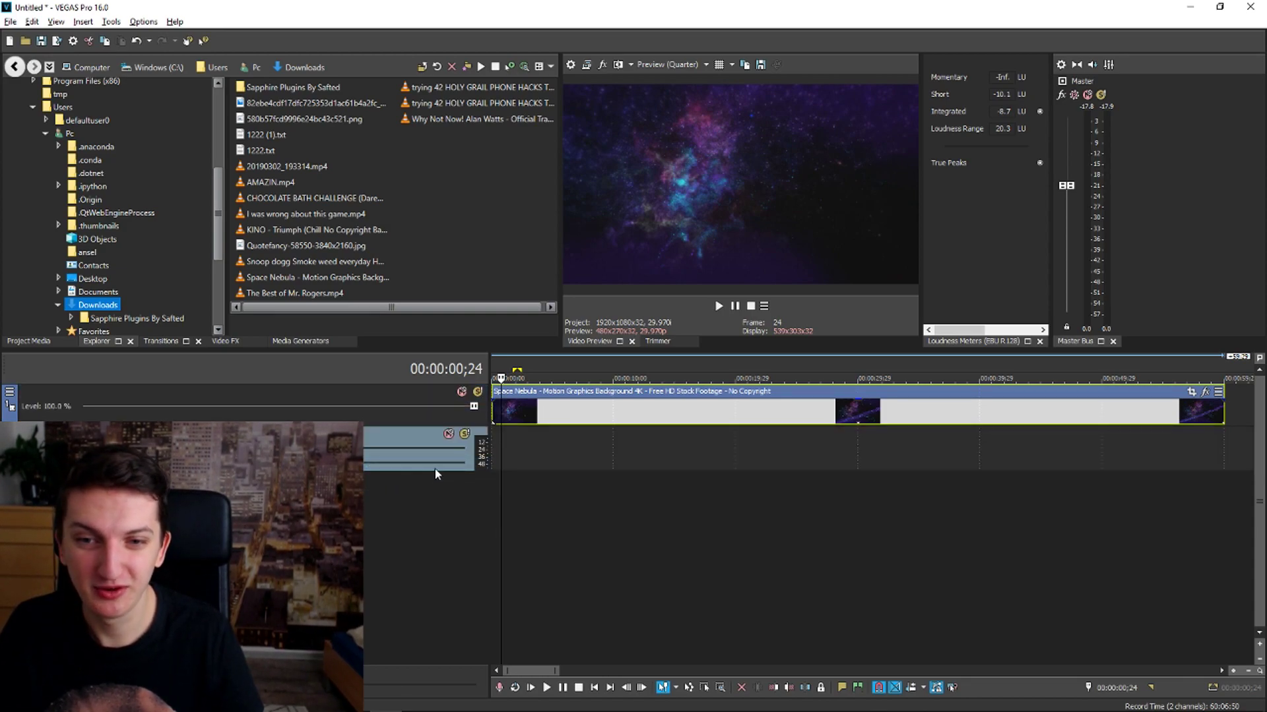
pyautogui.click(695, 440)
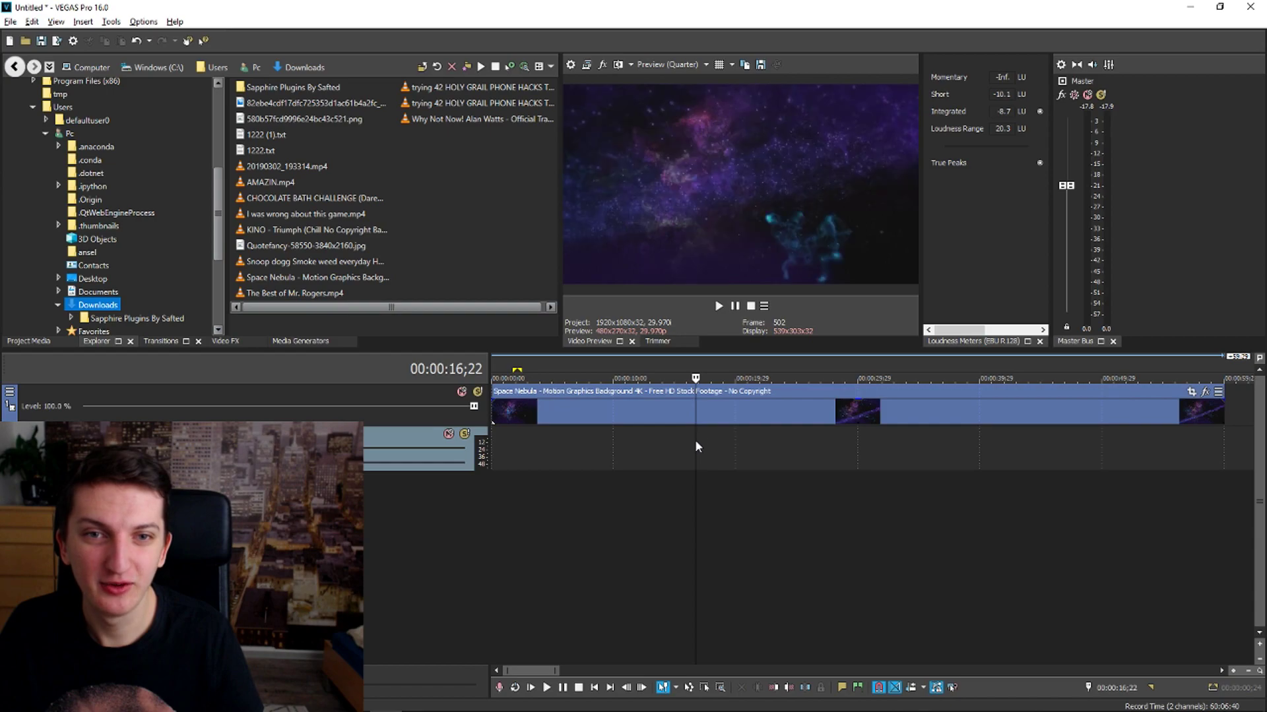
# Preview the nebula clip at around 4, 14 and 22 seconds
pyautogui.click(630, 416)
pyautogui.click(541, 411)
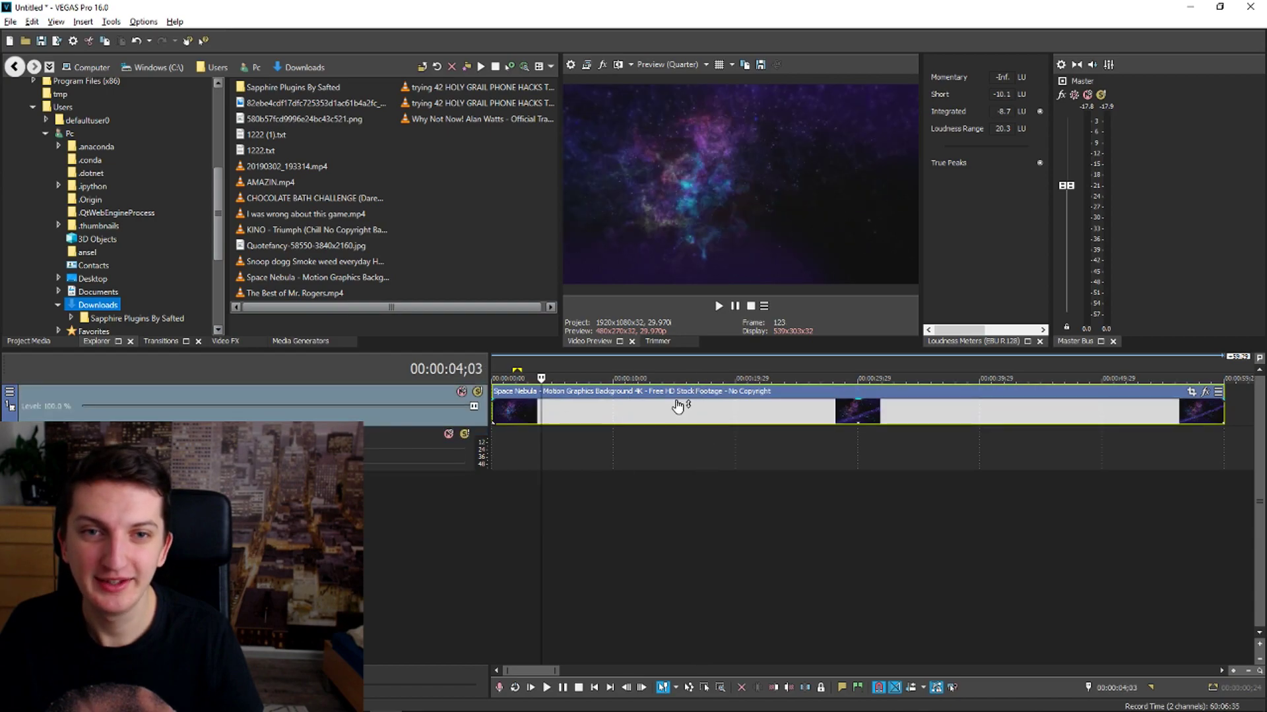
pyautogui.click(662, 416)
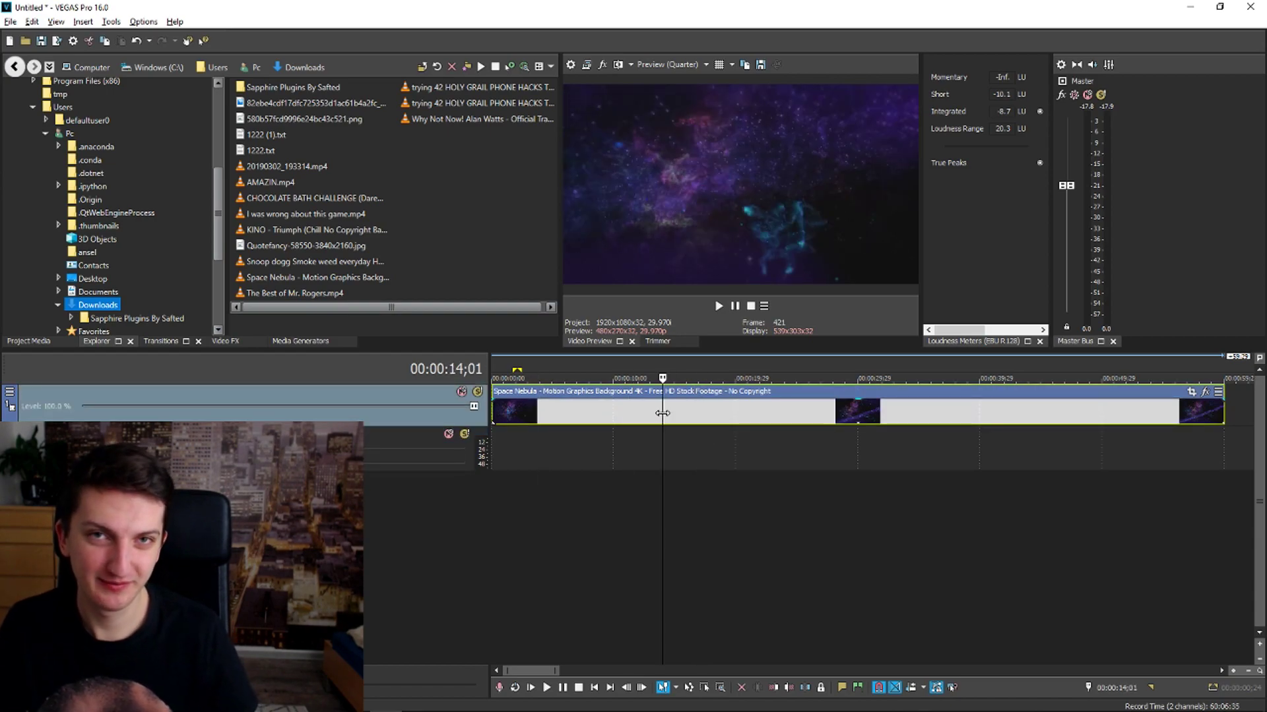
pyautogui.click(762, 415)
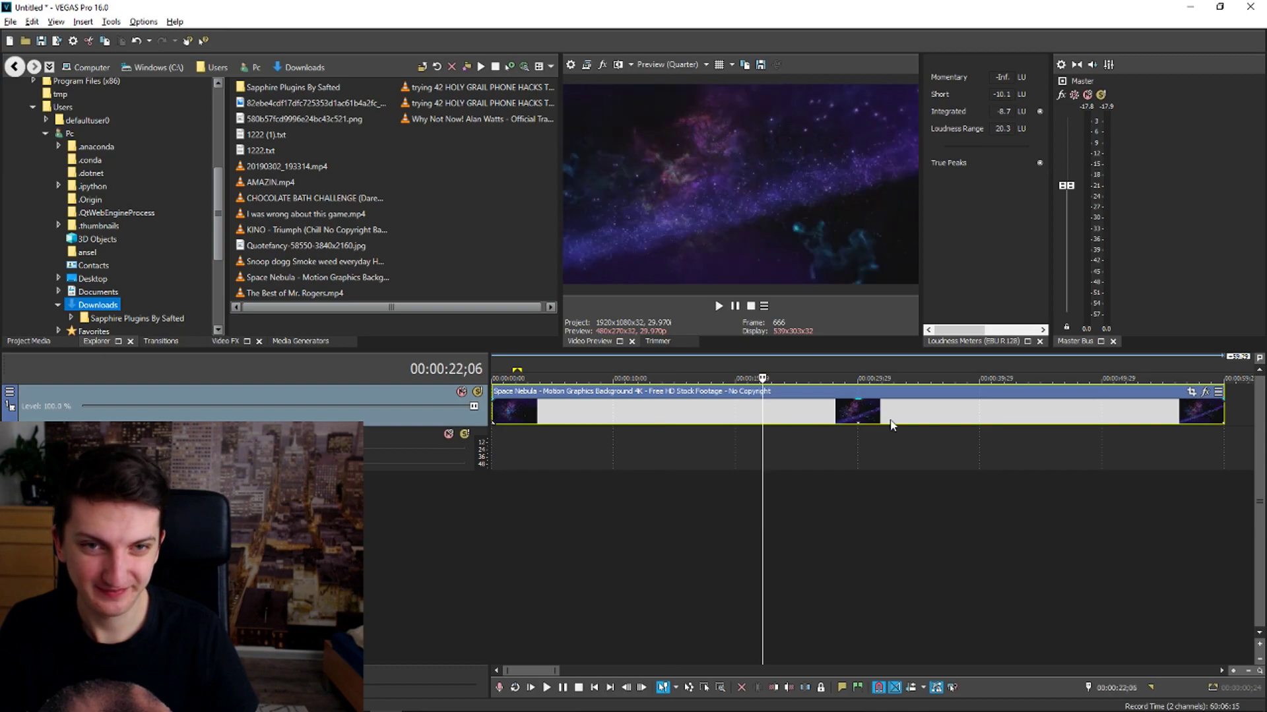
pyautogui.click(891, 411)
pyautogui.click(672, 410)
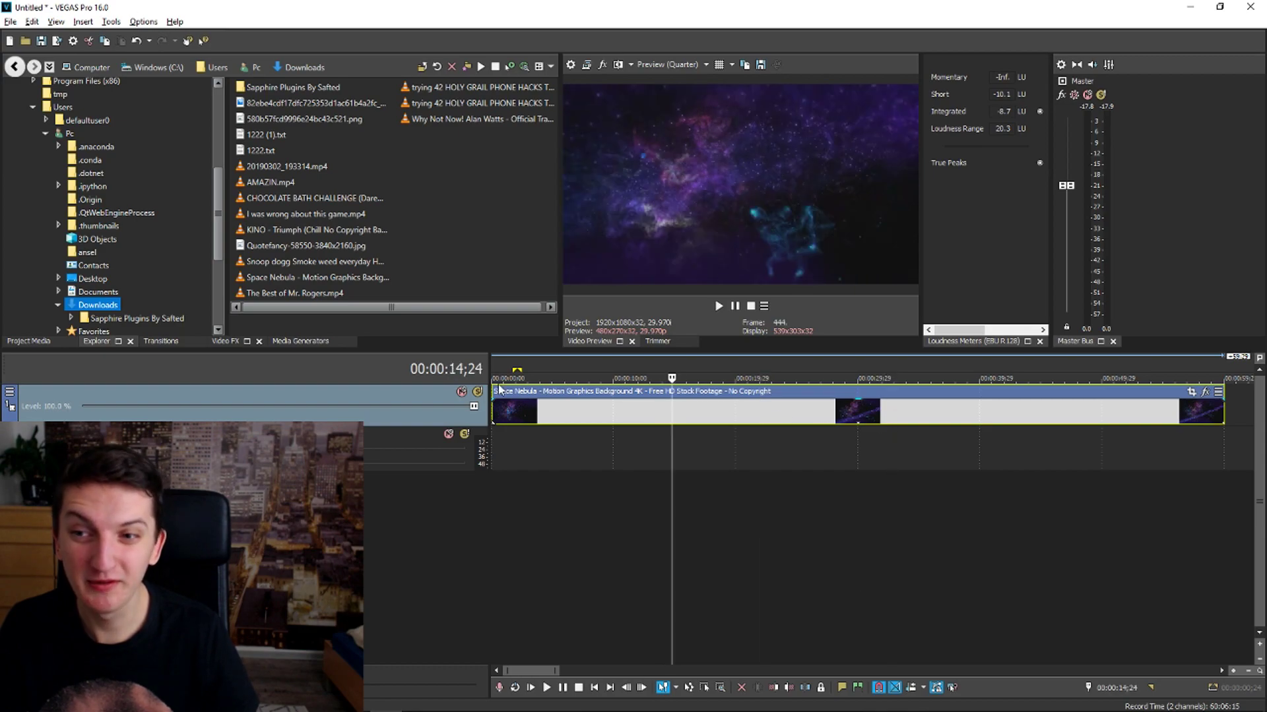
pyautogui.rightClick(642, 417)
# Apply the Default Defocus preset to the Space Nebula clip and adjust its radius
pyautogui.click(225, 341)
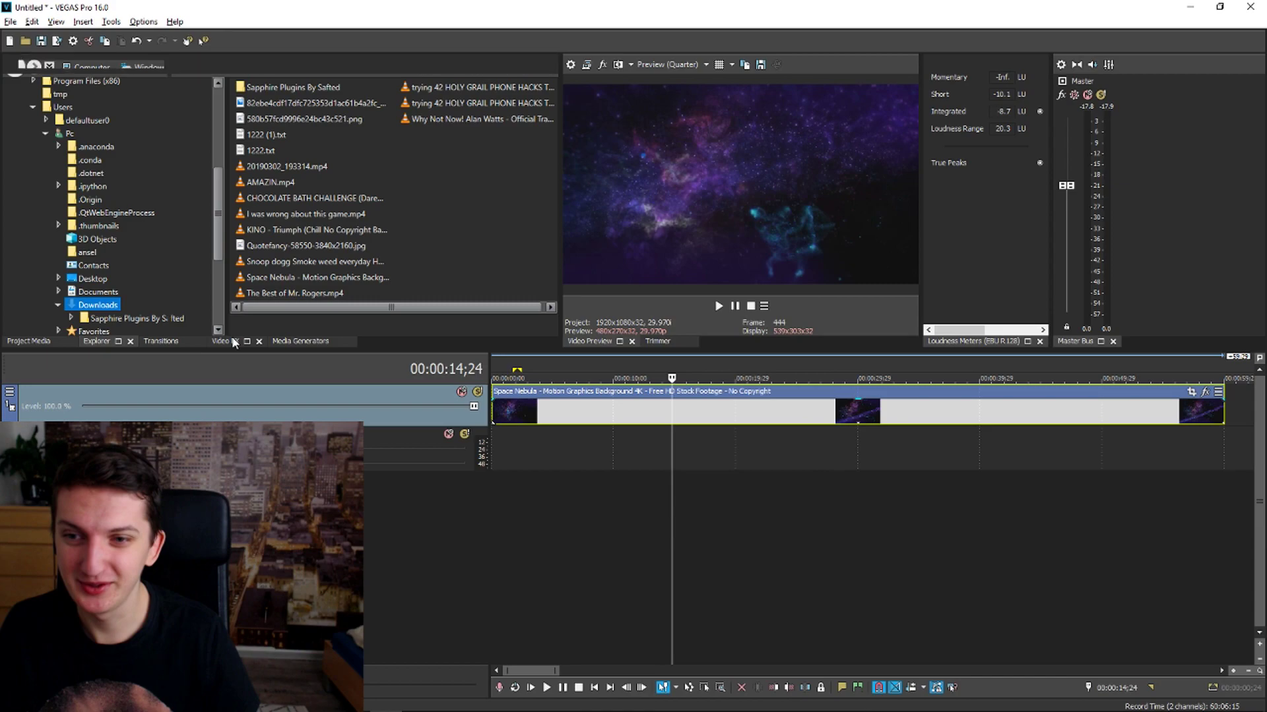
pyautogui.scroll(-3, 105, 209)
pyautogui.scroll(-2, 103, 212)
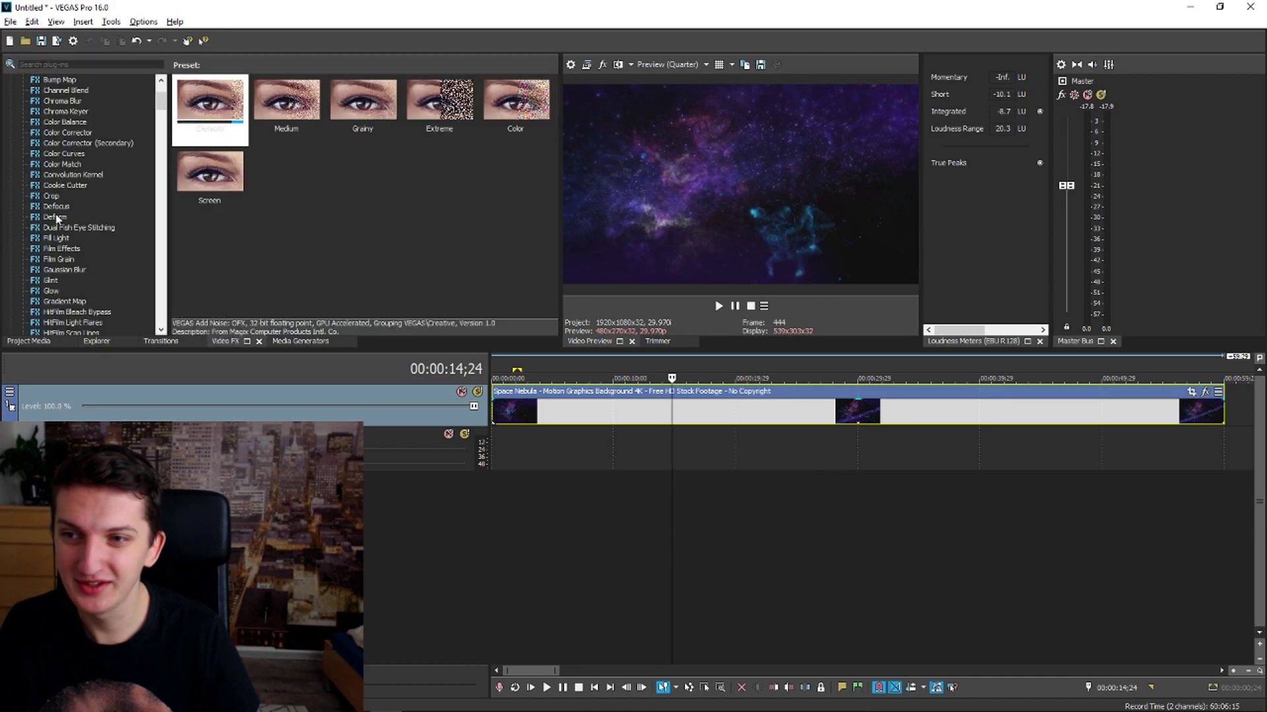
pyautogui.click(101, 216)
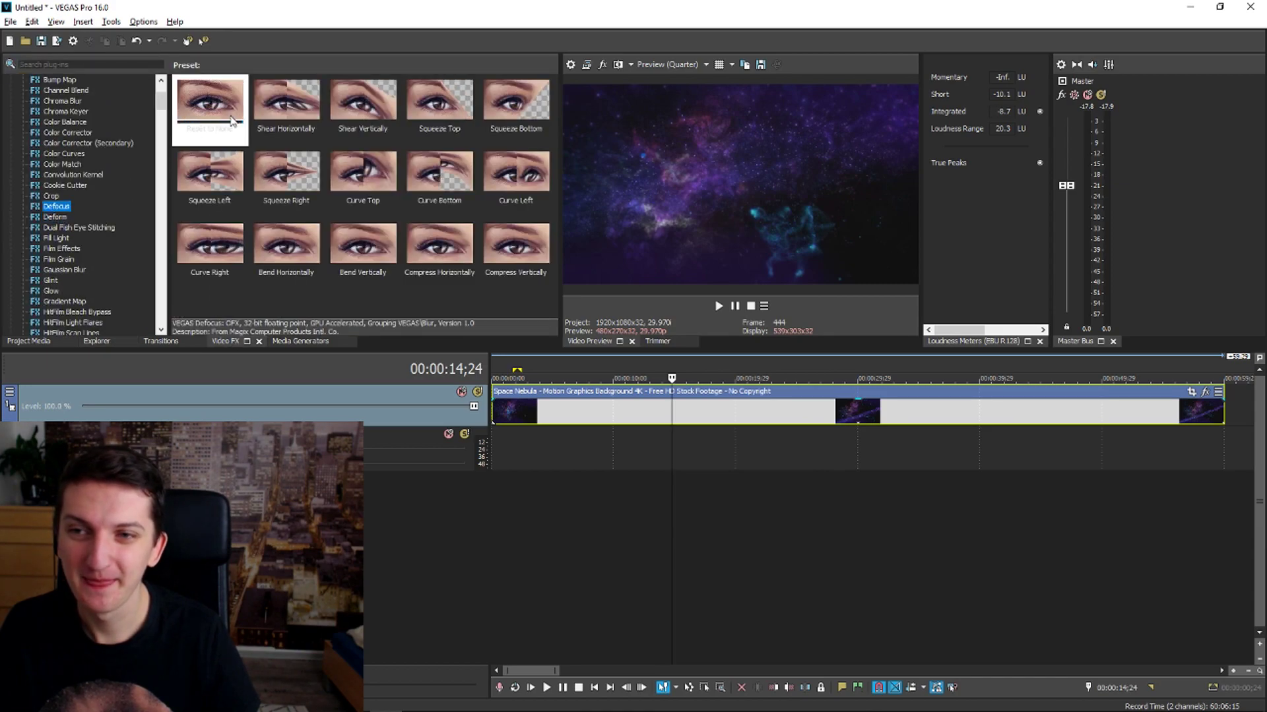
pyautogui.moveTo(198, 104)
pyautogui.mouseDown()
pyautogui.moveTo(727, 433)
pyautogui.moveTo(721, 405)
pyautogui.mouseUp()
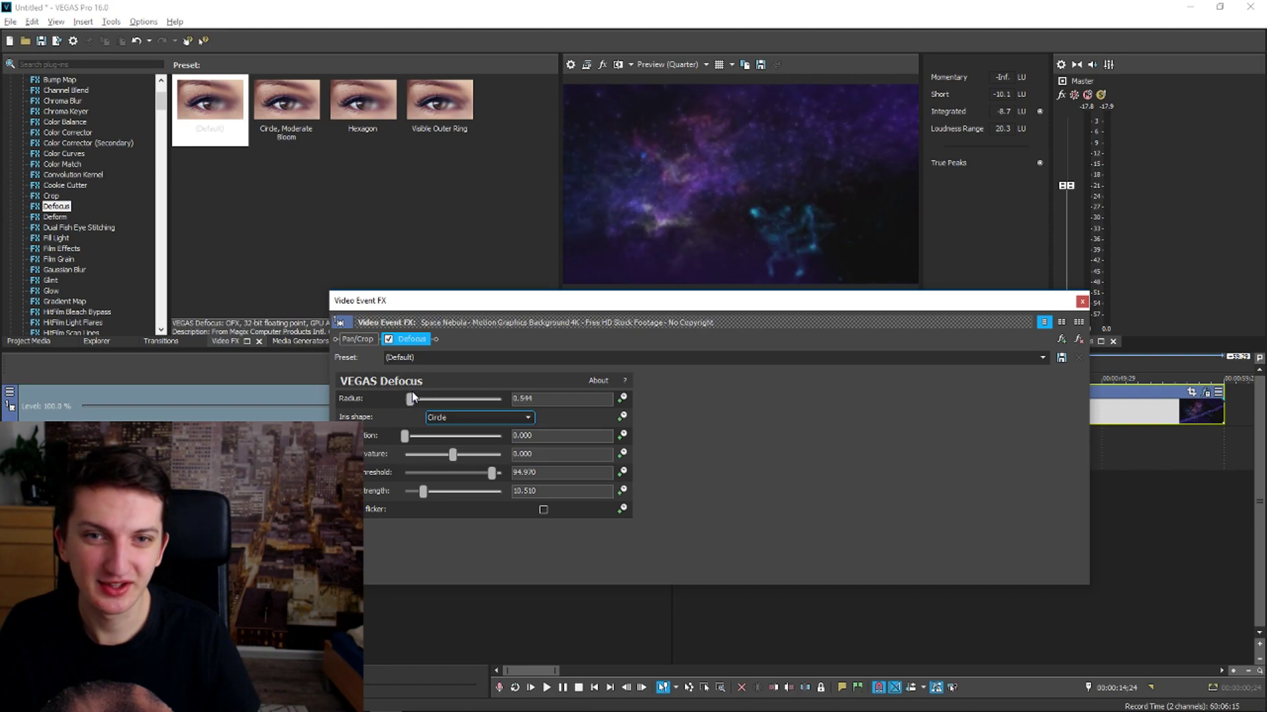
pyautogui.click(1084, 302)
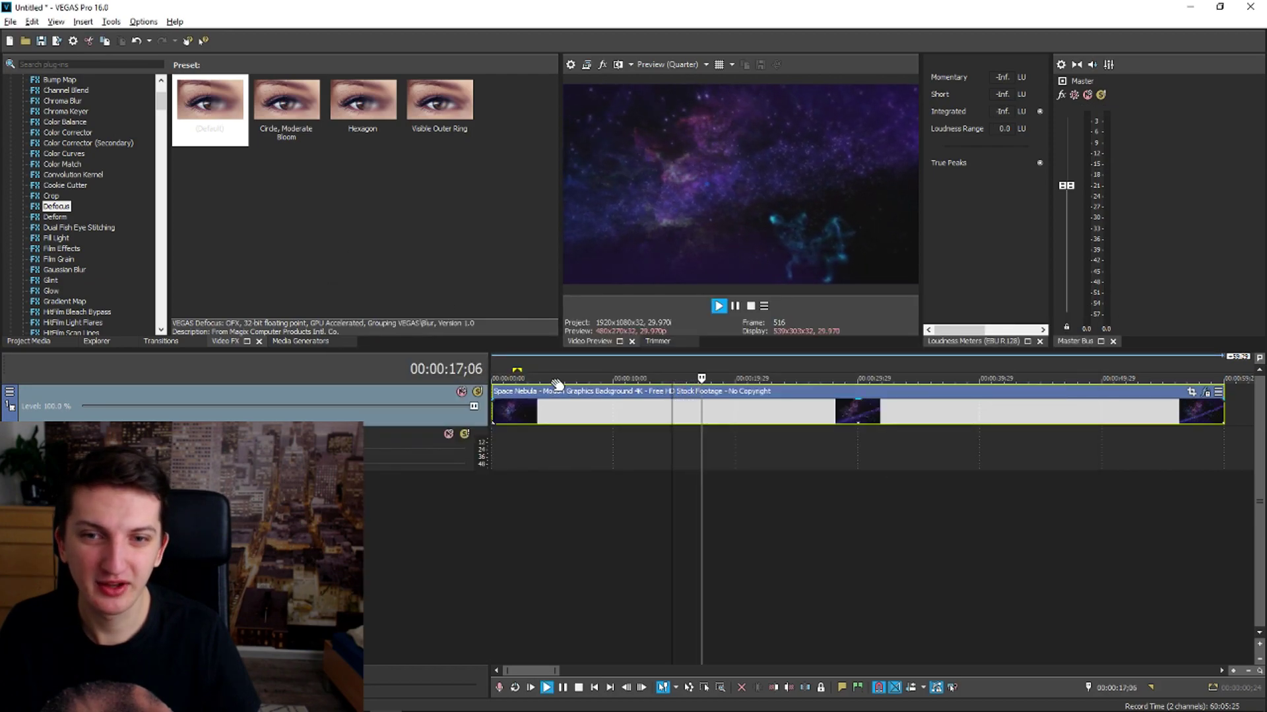
# Recheck the clip's Defocus settings and play the blurred background
pyautogui.press('space')
pyautogui.click(1201, 393)
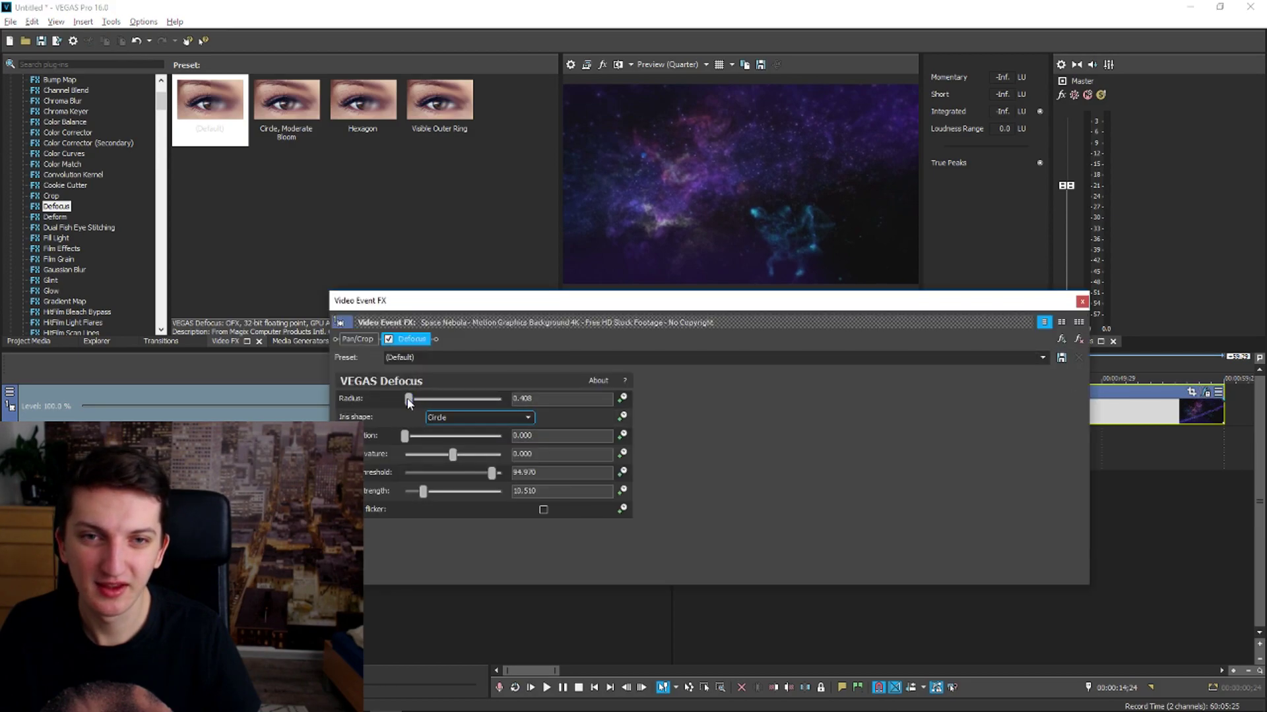
pyautogui.click(1082, 301)
pyautogui.press('space')
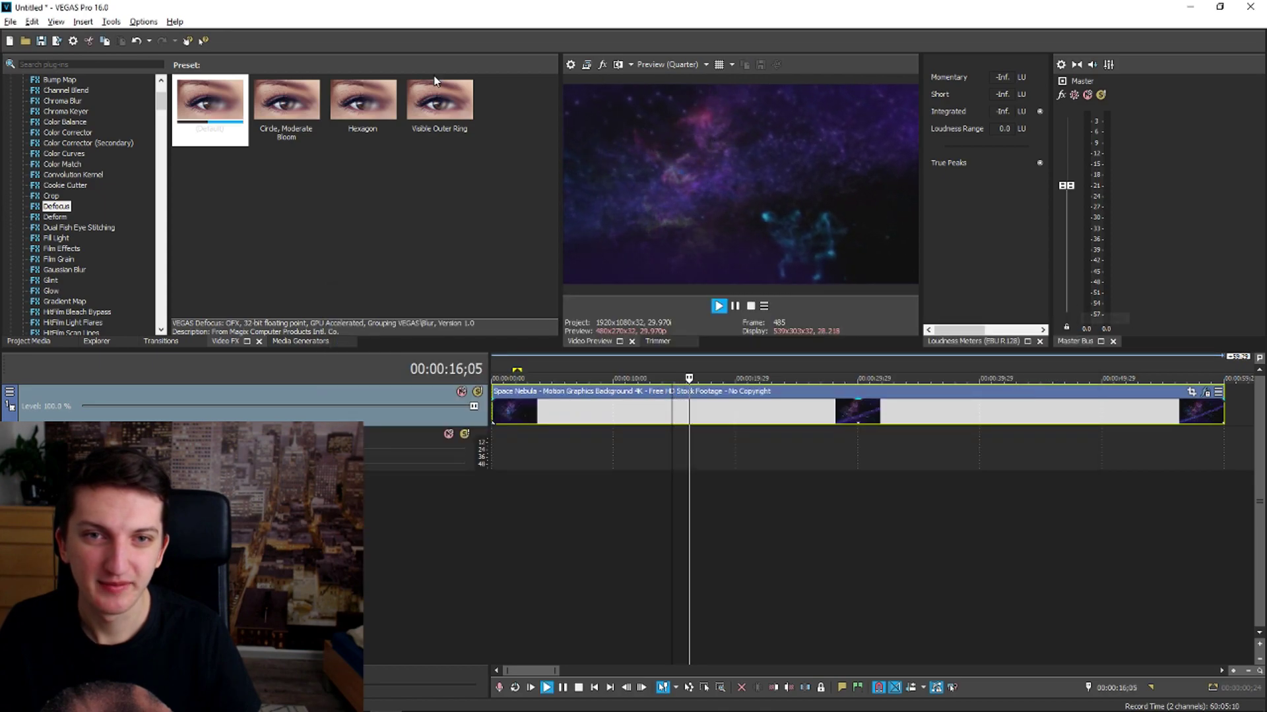
# Add the Wii Music file to the timeline and delete its video part
pyautogui.press('space')
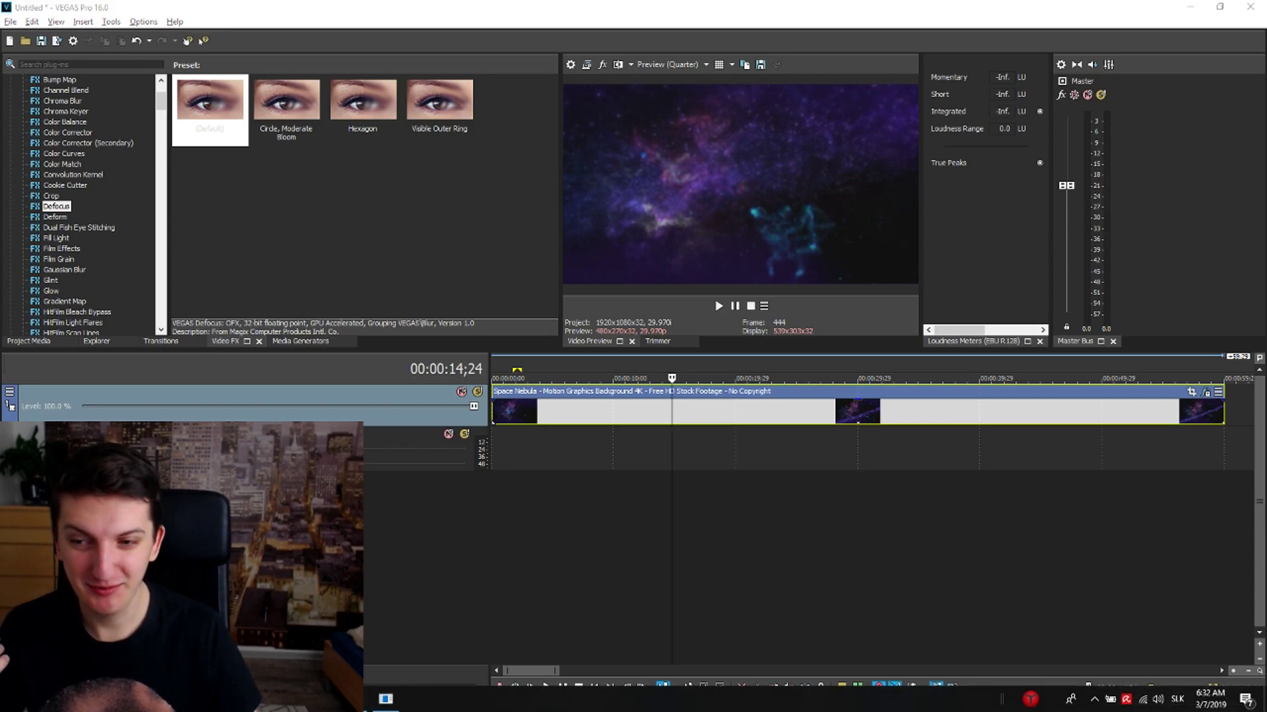
pyautogui.click(385, 698)
pyautogui.moveTo(708, 606)
pyautogui.mouseDown()
pyautogui.moveTo(486, 451)
pyautogui.moveTo(498, 446)
pyautogui.mouseUp()
pyautogui.click(522, 475)
pyautogui.scroll(-3, 932, 420)
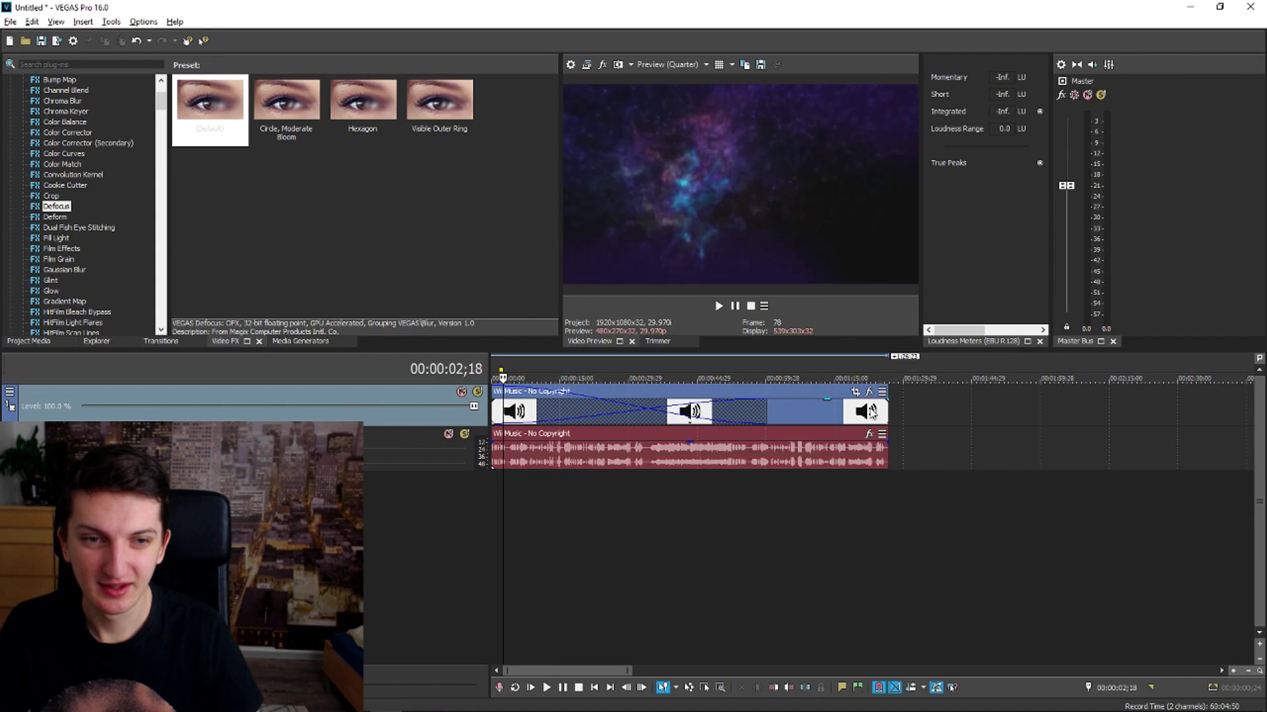
pyautogui.moveTo(870, 413); pyautogui.dragTo(1172, 412)
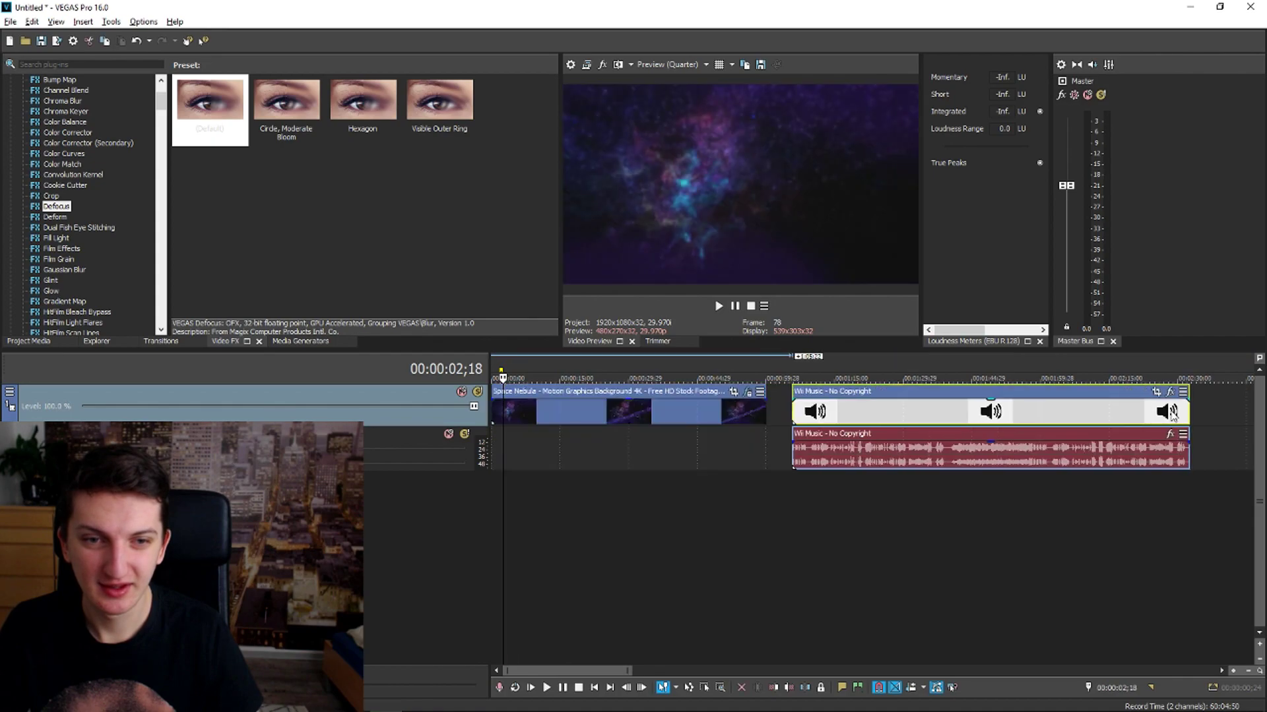
pyautogui.click(862, 408)
pyautogui.press('Delete')
# Move the Wii Music audio to the project start and paste a nebula clip copy
pyautogui.moveTo(845, 451); pyautogui.dragTo(885, 454)
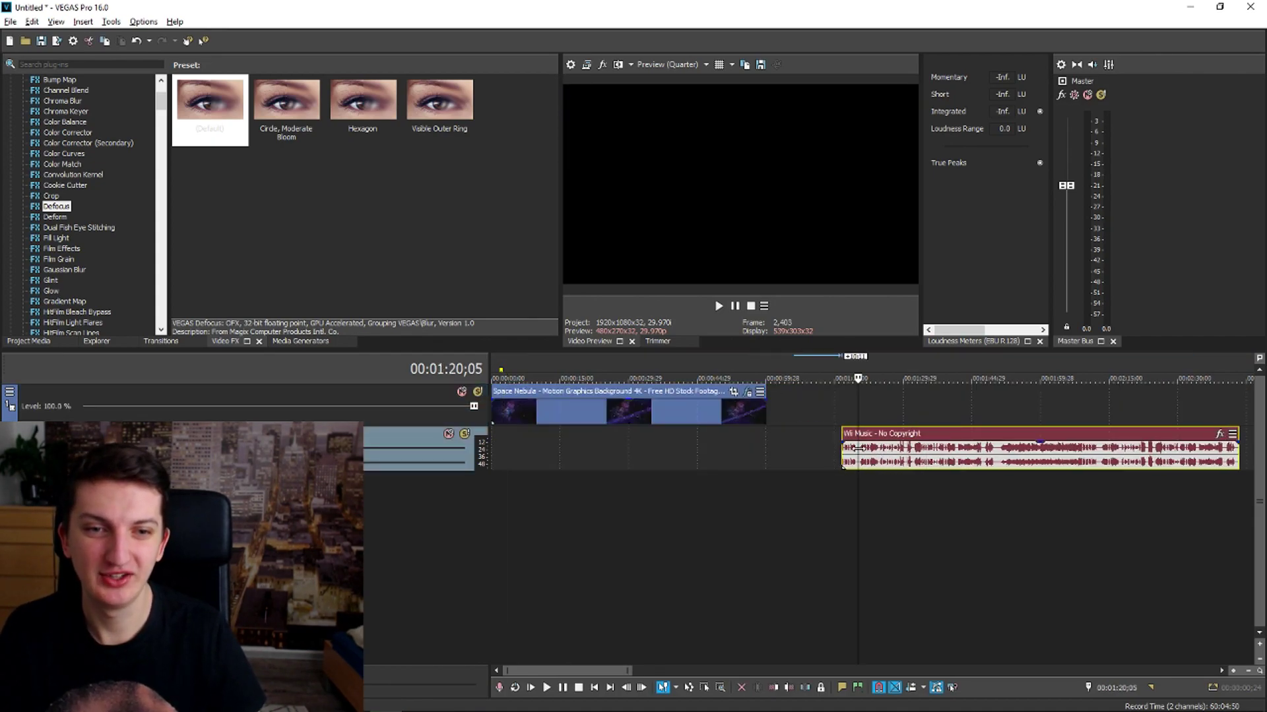
pyautogui.click(883, 413)
pyautogui.moveTo(905, 456); pyautogui.dragTo(521, 466)
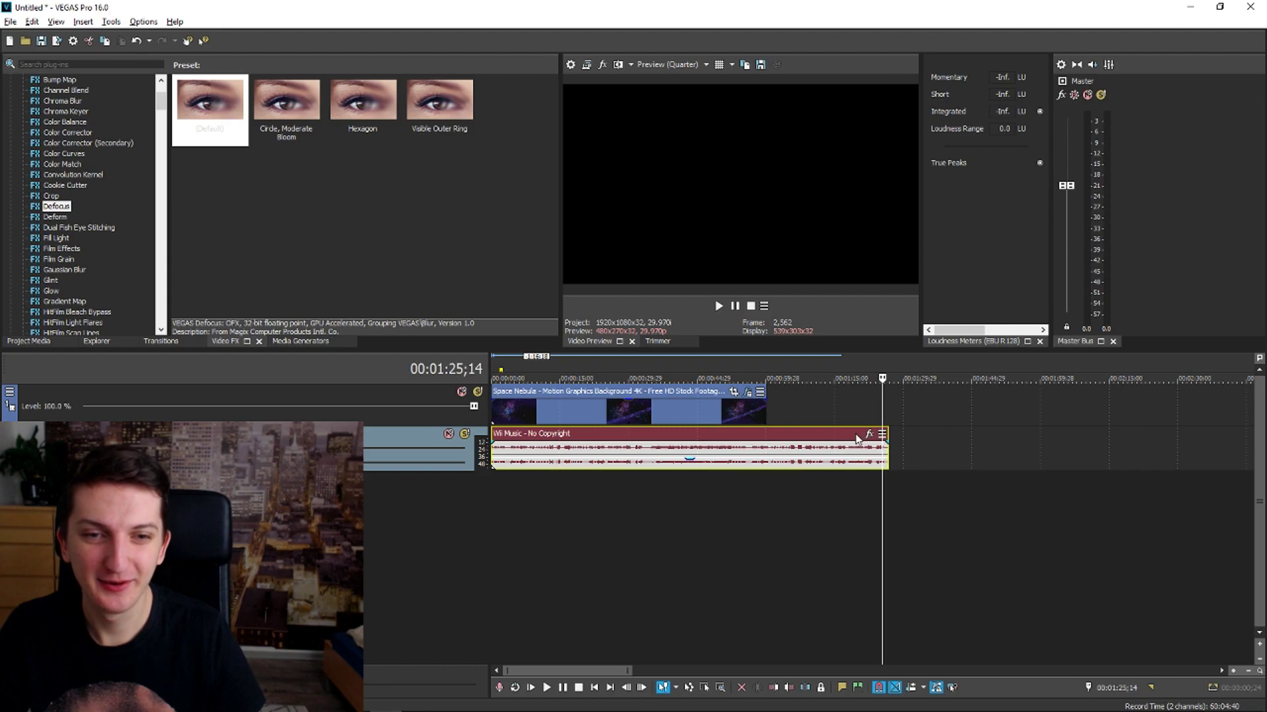
pyautogui.scroll(-3, 857, 439)
pyautogui.scroll(-3, 752, 420)
pyautogui.click(652, 401)
pyautogui.hotkey('ctrl', 'v')
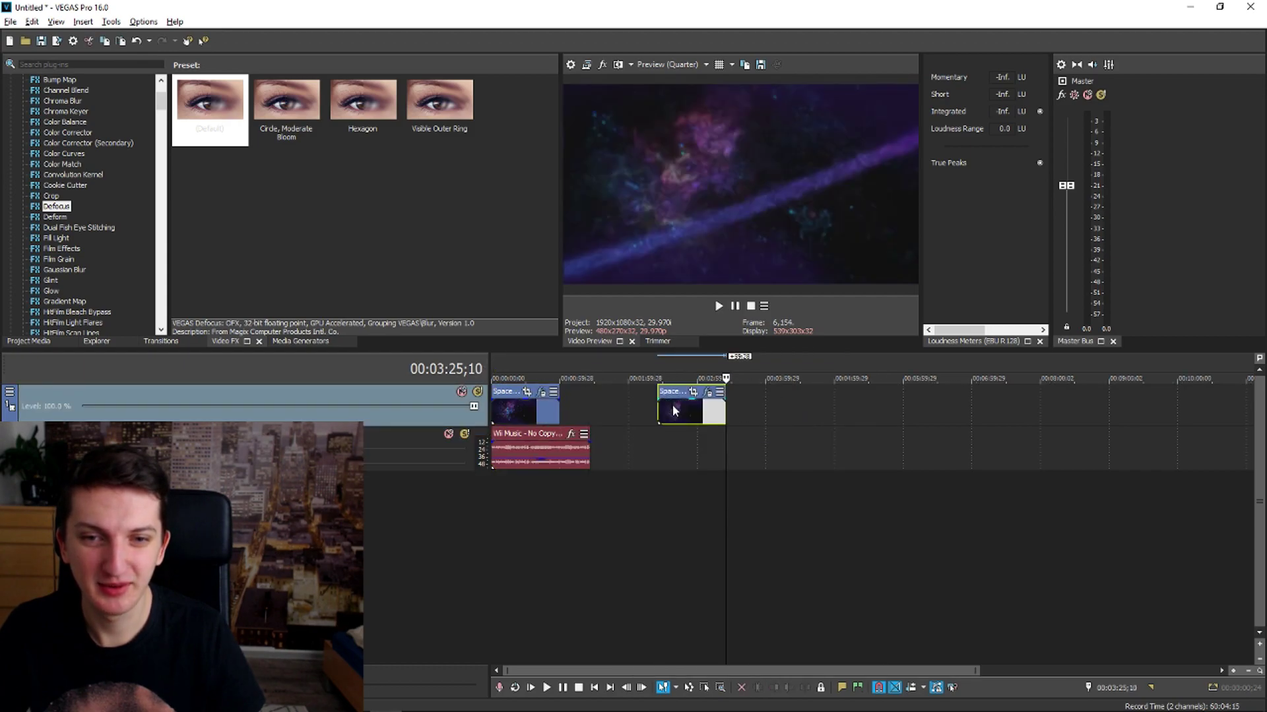
# Place the nebula copy after the first, lengthen the music, and paste both nebula clips
pyautogui.moveTo(672, 404)
pyautogui.mouseDown()
pyautogui.moveTo(580, 406)
pyautogui.moveTo(939, 436)
pyautogui.mouseUp()
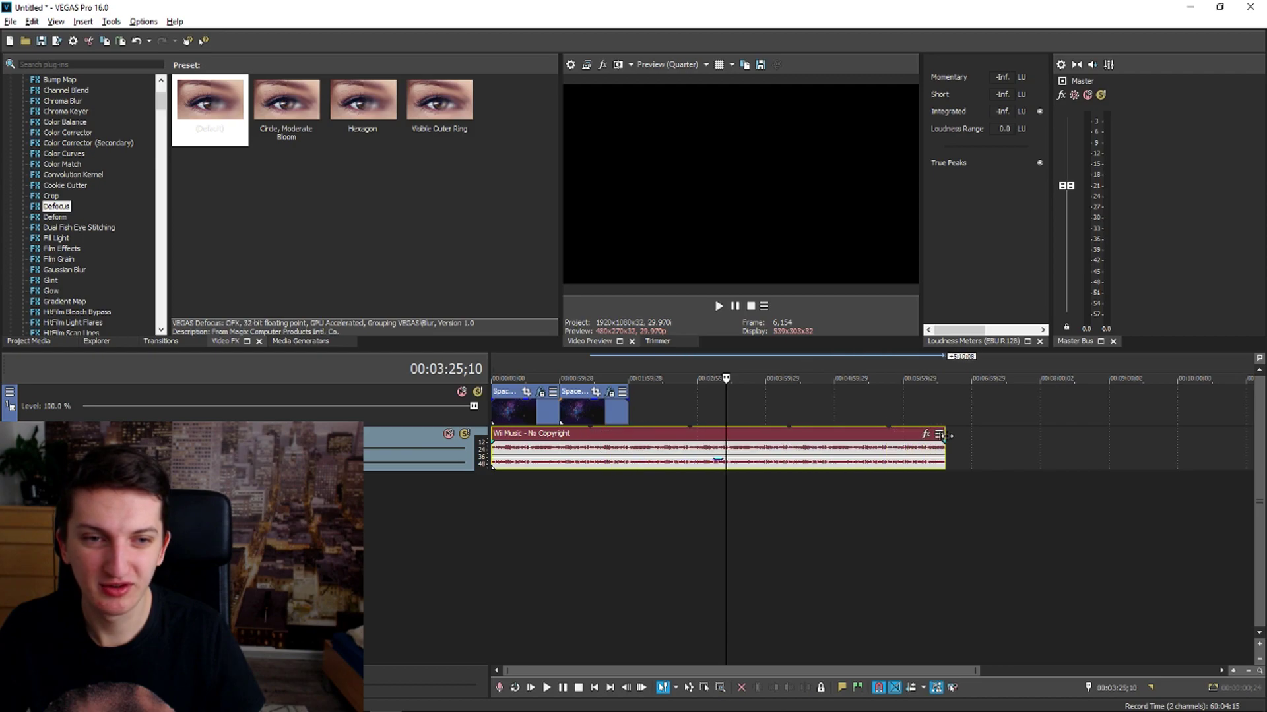
pyautogui.scroll(-2, 770, 464)
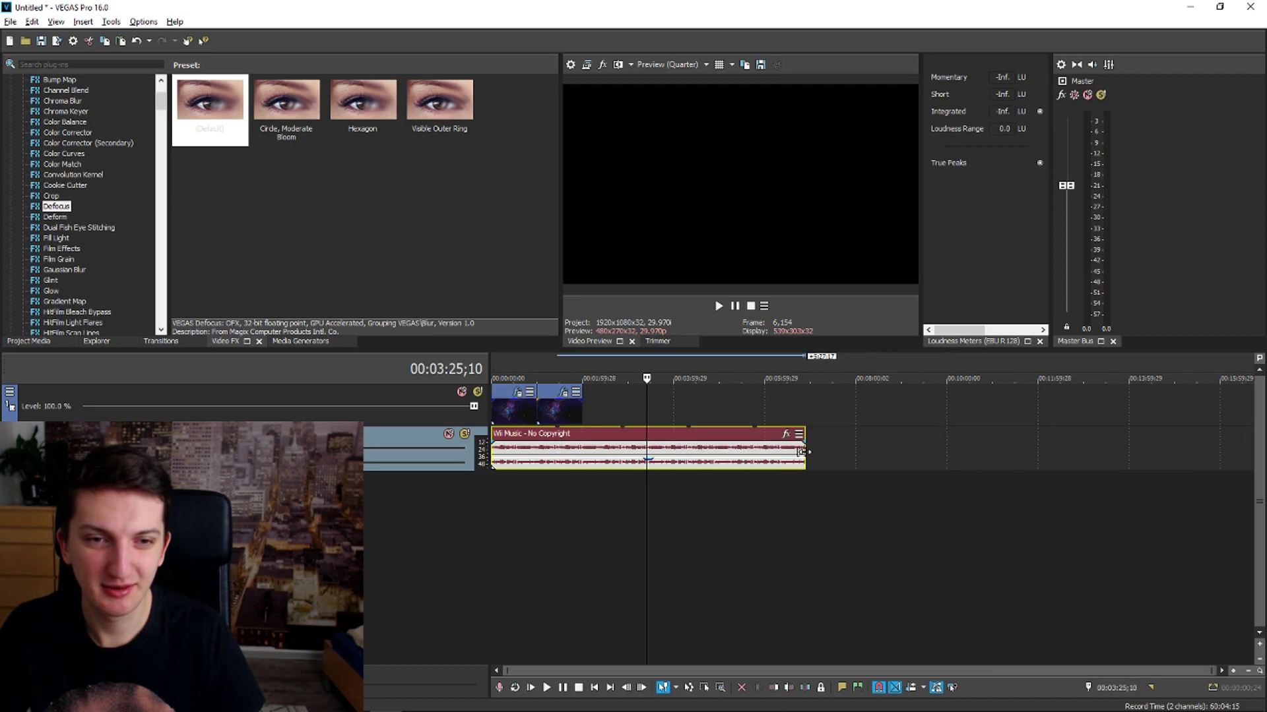
pyautogui.moveTo(802, 453); pyautogui.dragTo(1225, 446)
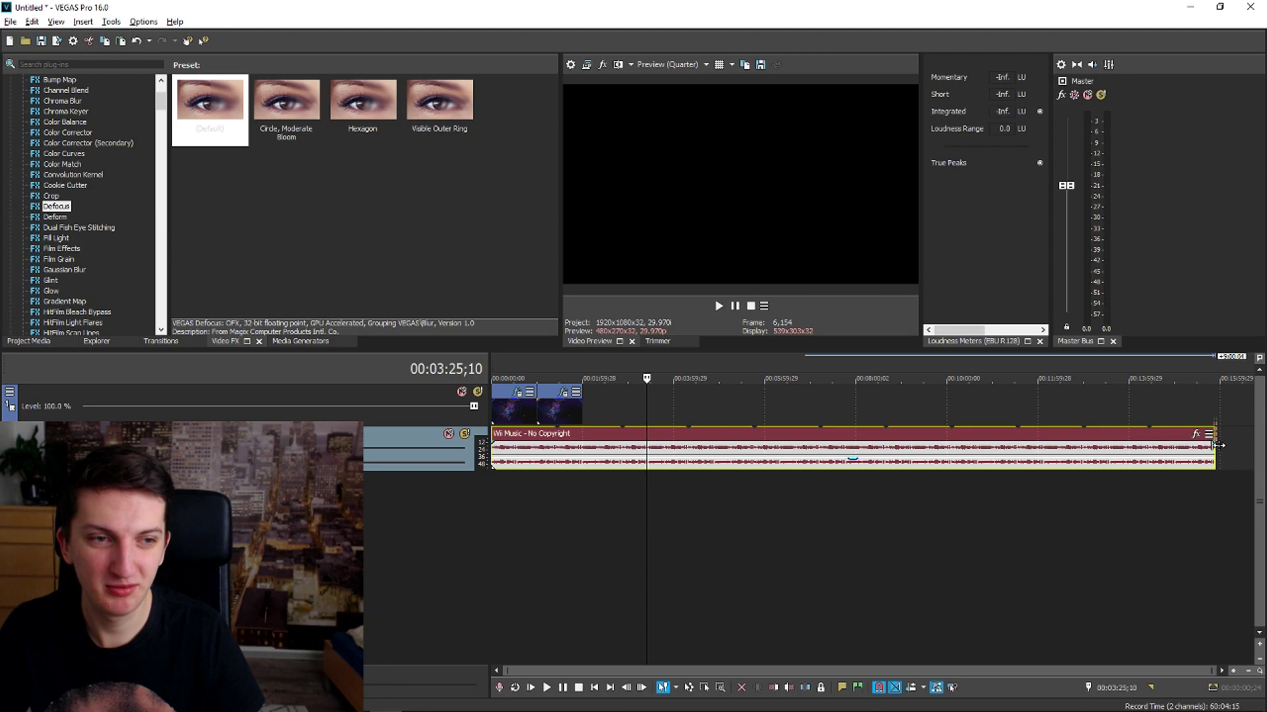
pyautogui.click(506, 412)
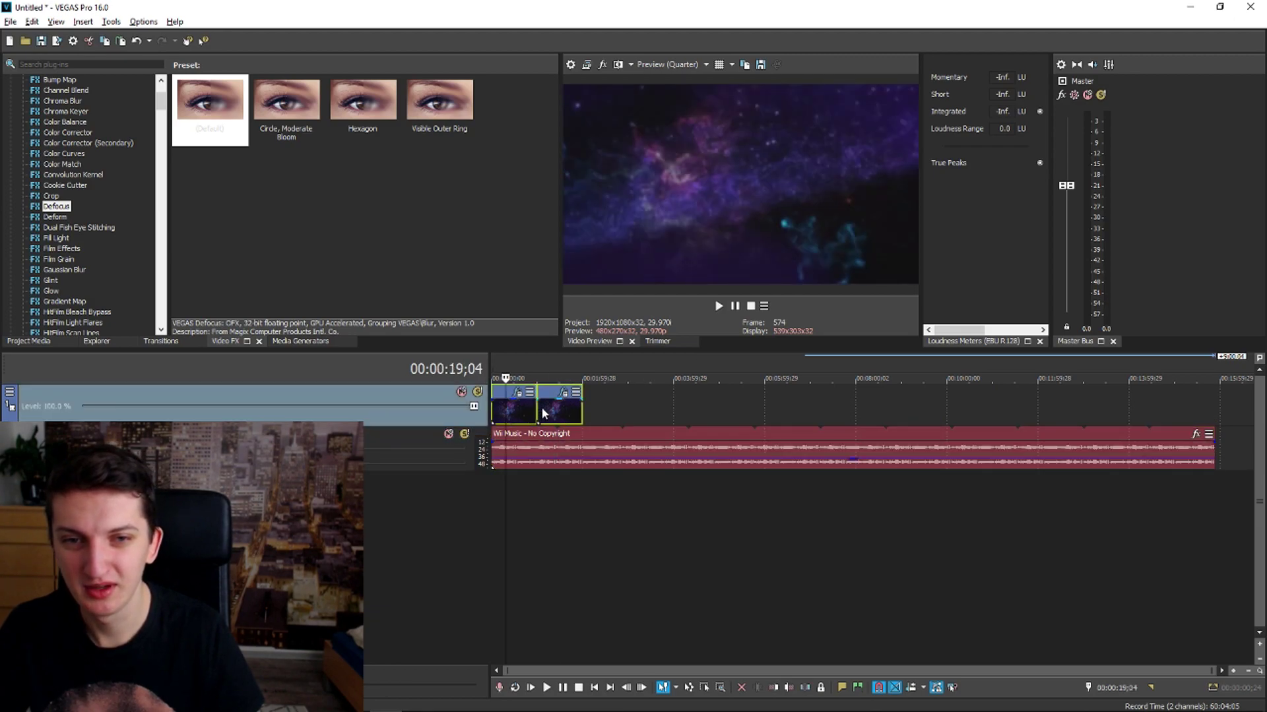
pyautogui.click(599, 404)
pyautogui.hotkey('ctrl', 'v')
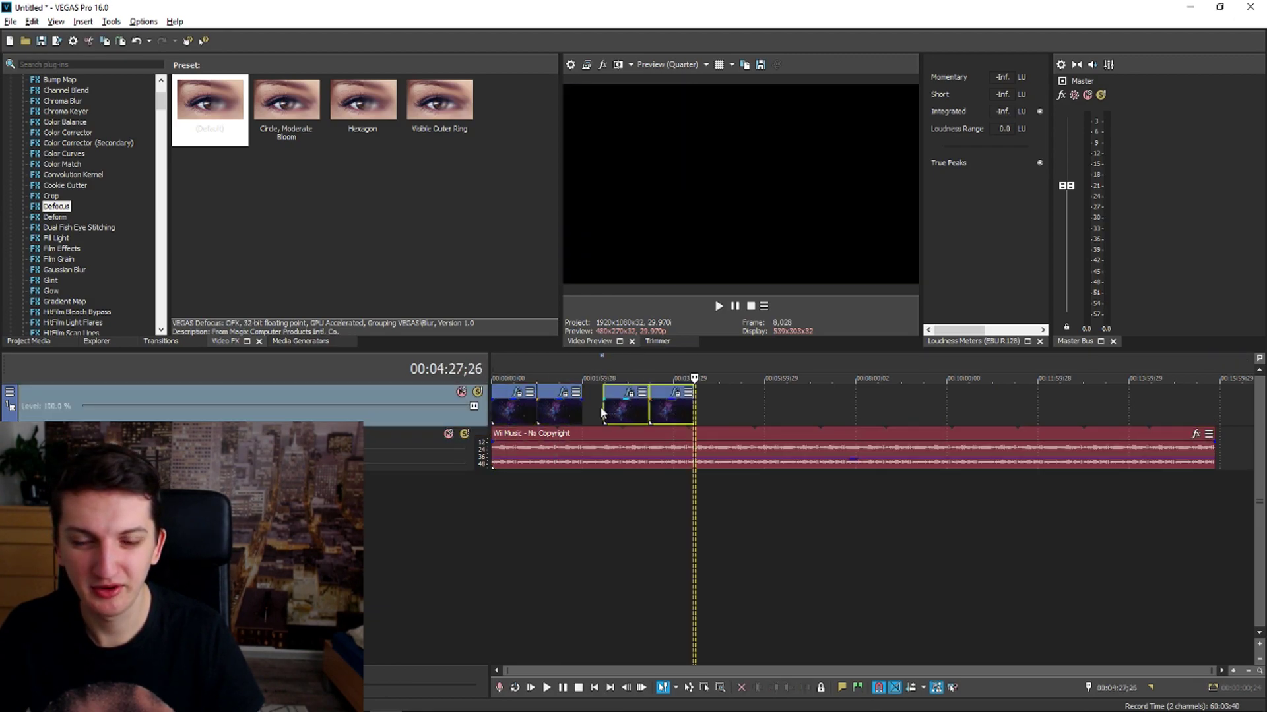
# Copy the four nebula clips and paste them in line after the originals
pyautogui.click(522, 407)
pyautogui.click(733, 409)
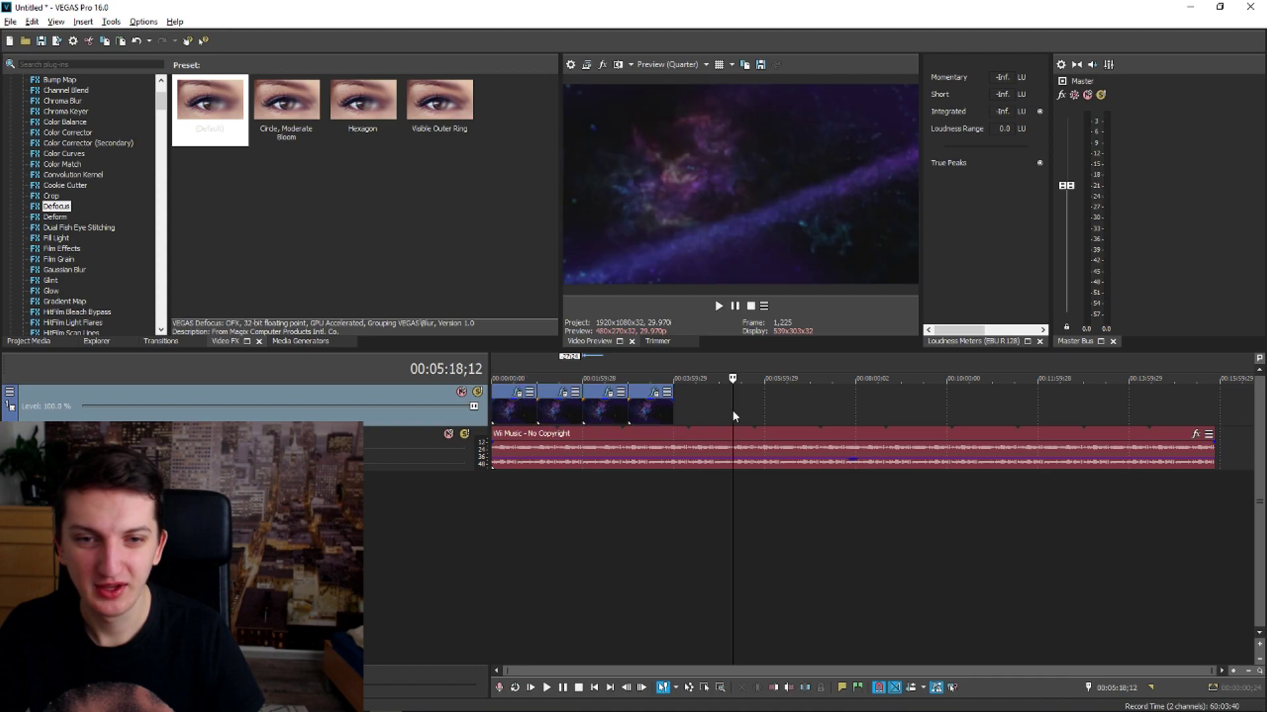
pyautogui.hotkey('ctrl', 'v')
pyautogui.moveTo(757, 409); pyautogui.dragTo(696, 408)
# Paste two more nebula sets and trim the last clip to end with the music
pyautogui.click(906, 410)
pyautogui.hotkey('ctrl', 'v')
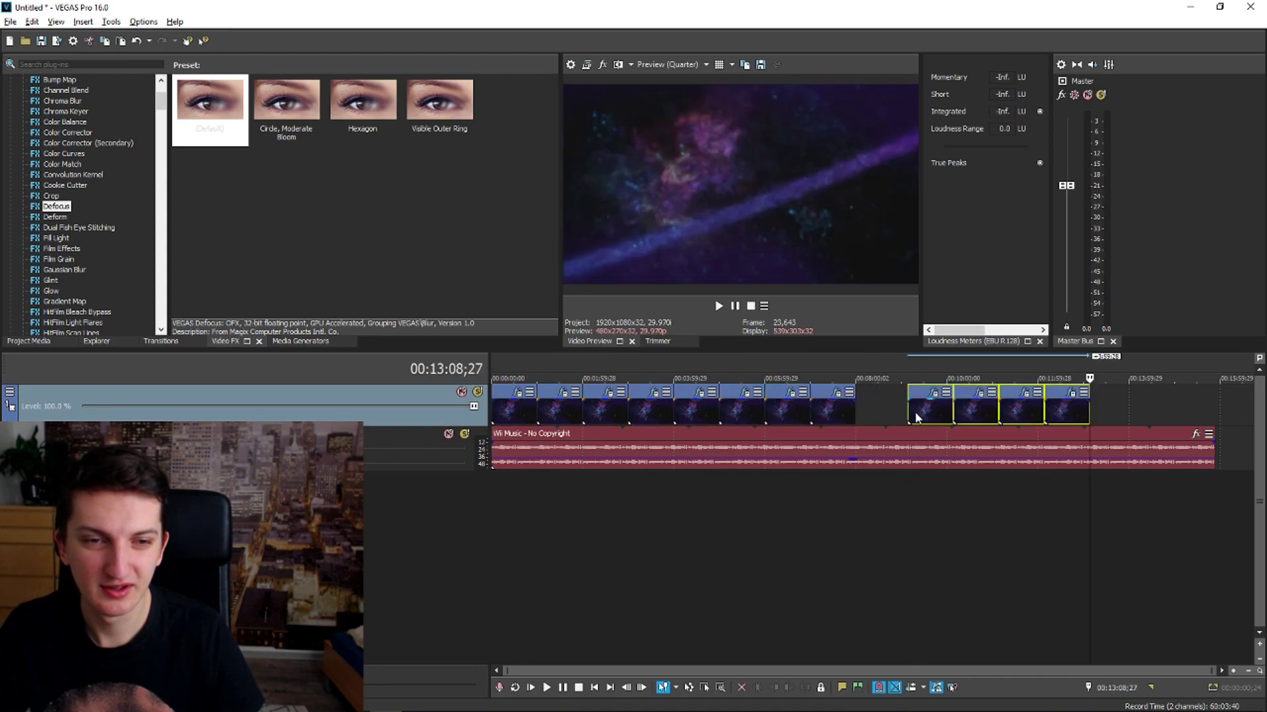
pyautogui.moveTo(939, 409); pyautogui.dragTo(888, 408)
pyautogui.click(1062, 410)
pyautogui.hotkey('ctrl', 'v')
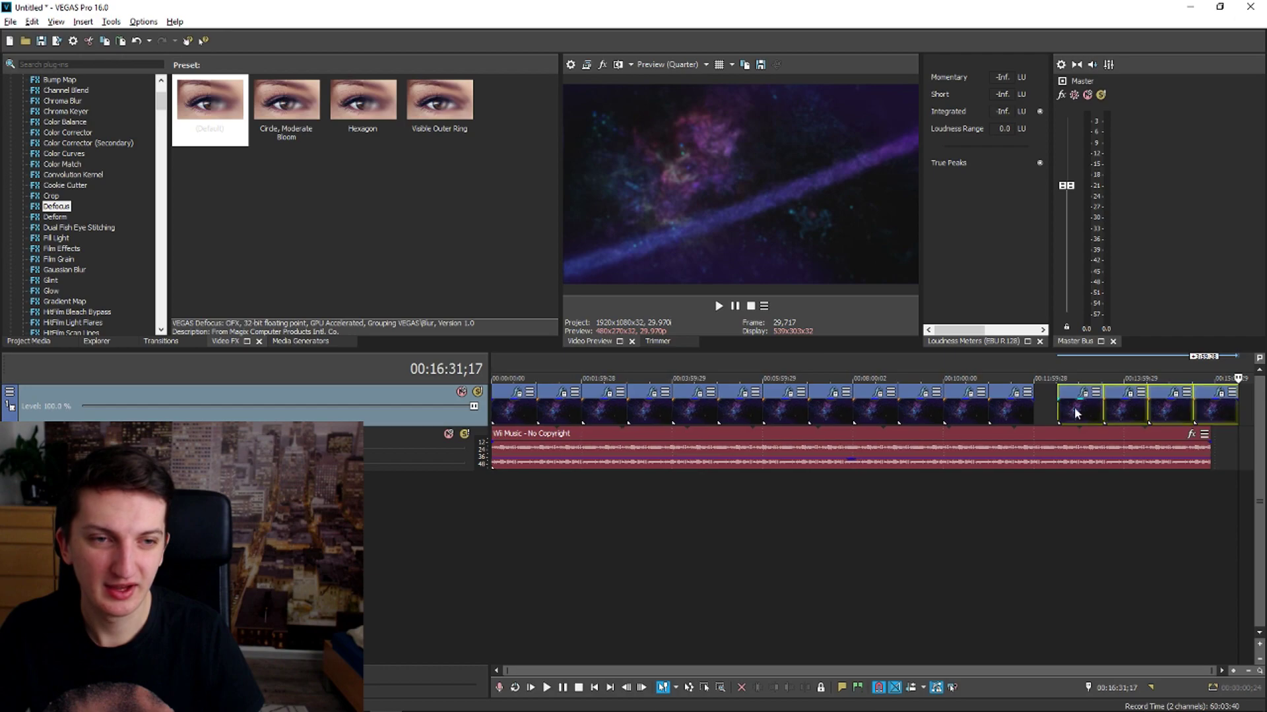
pyautogui.moveTo(1073, 406); pyautogui.dragTo(1034, 409)
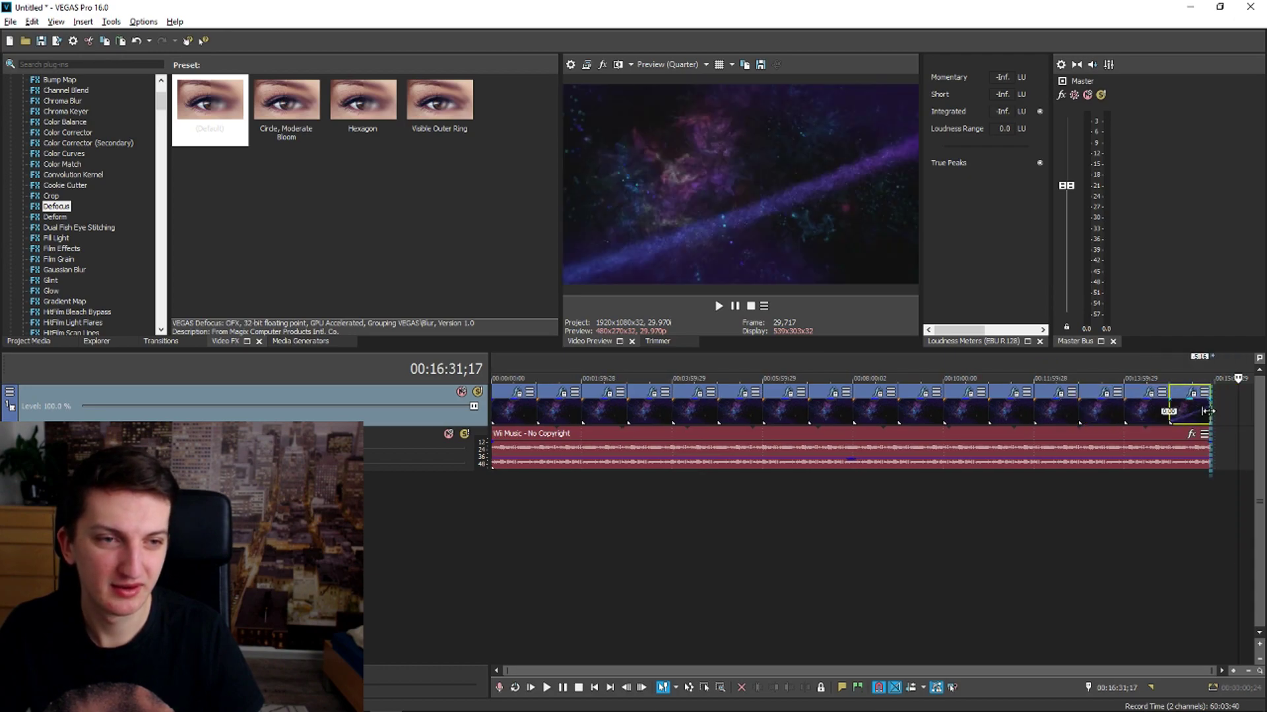
pyautogui.click(1158, 478)
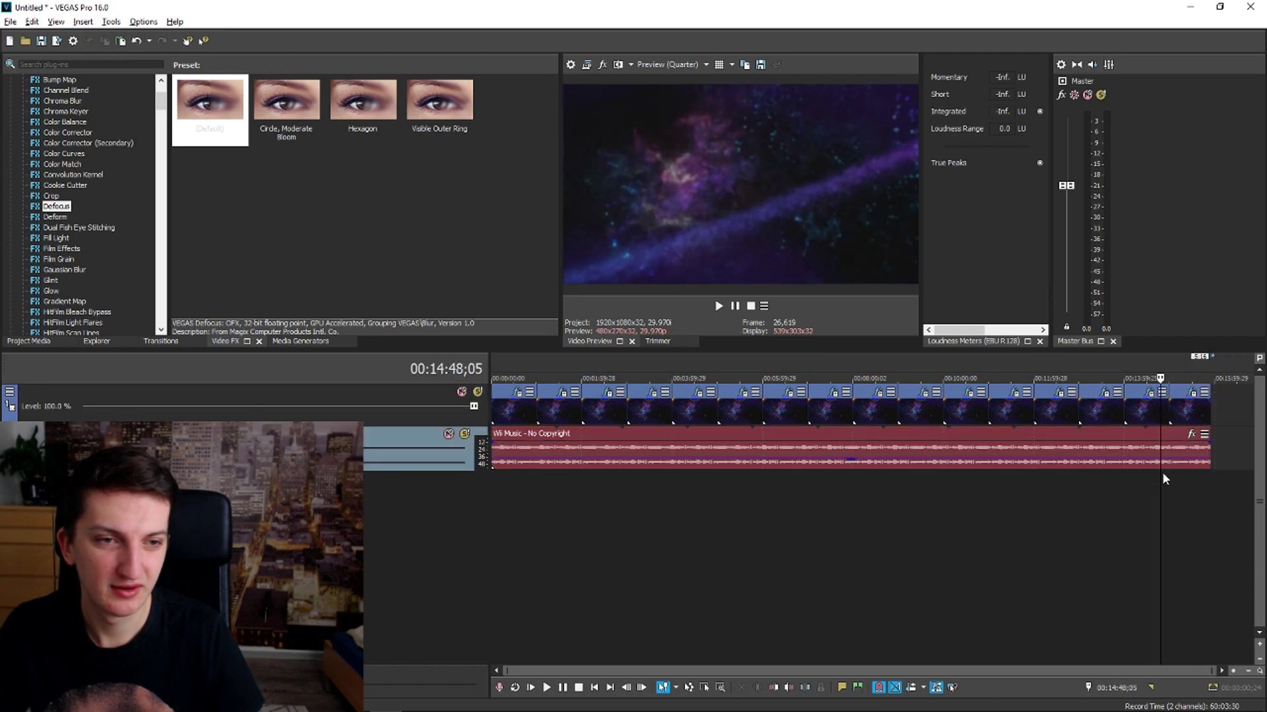
pyautogui.scroll(3, 1161, 484)
# Play back the project ending and drag the Wii Music gain down to -16.9 dB
pyautogui.click(1167, 487)
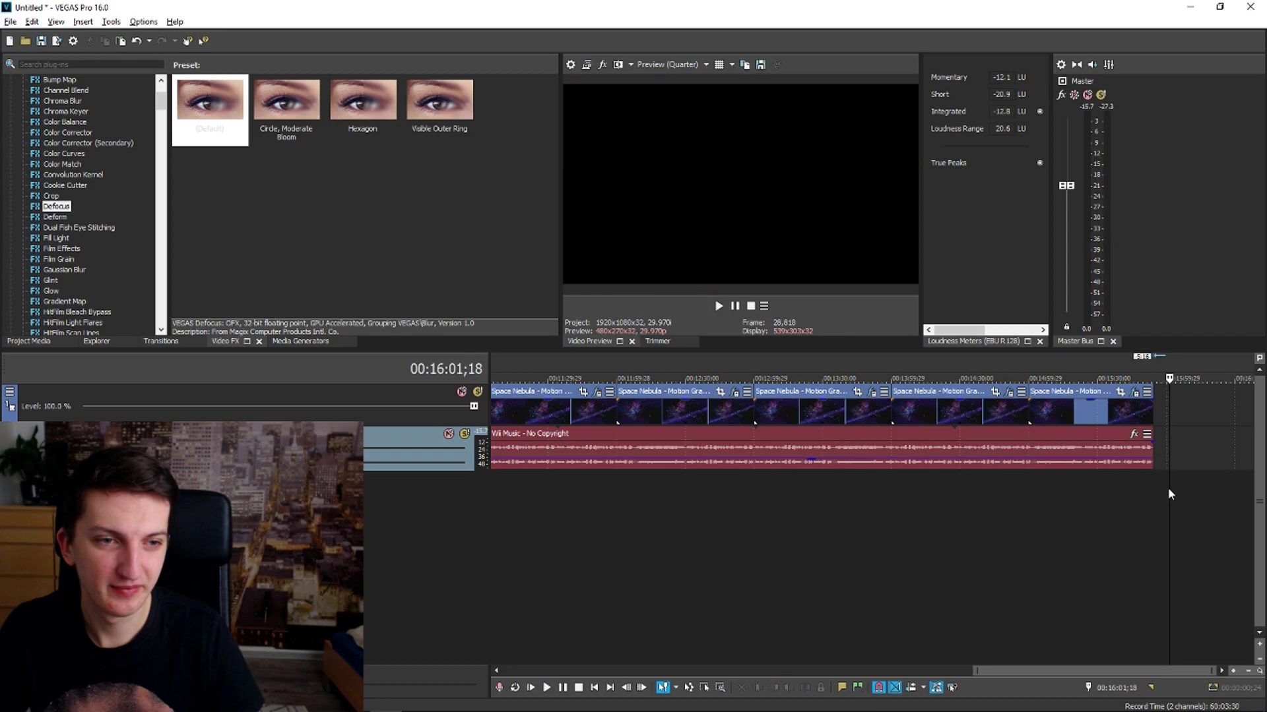
pyautogui.click(1025, 489)
pyautogui.press('space')
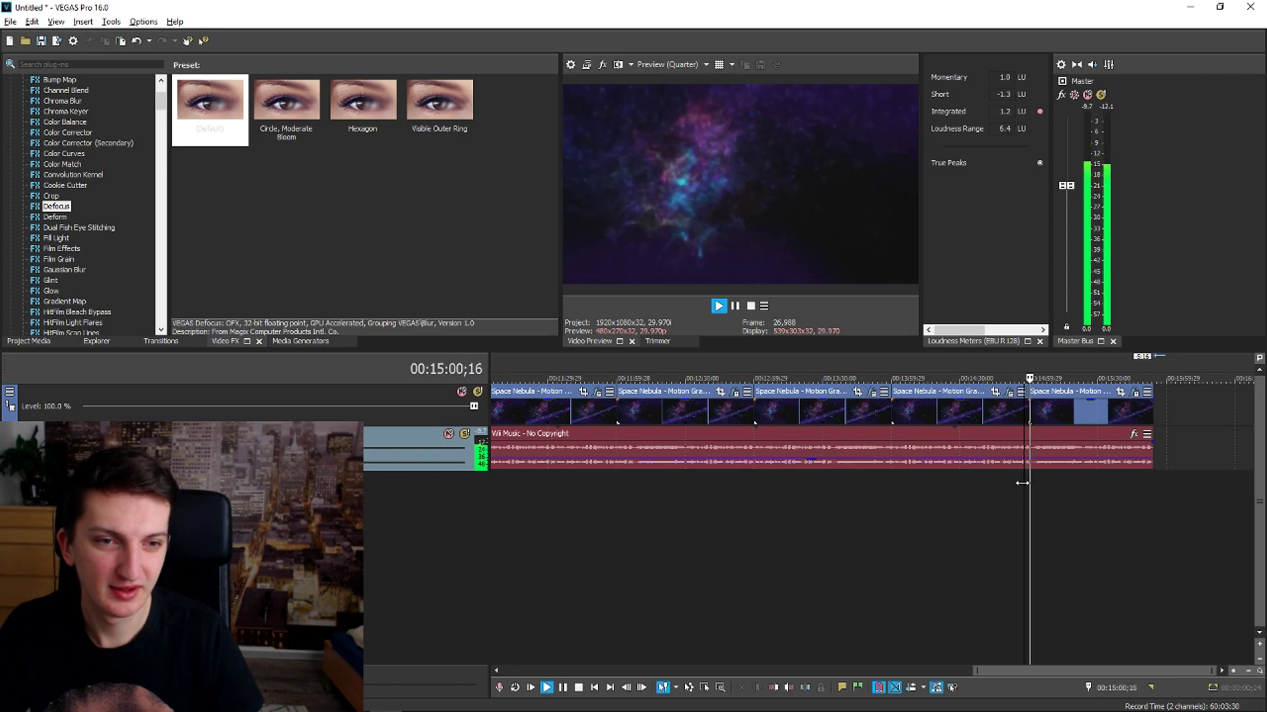
pyautogui.click(615, 460)
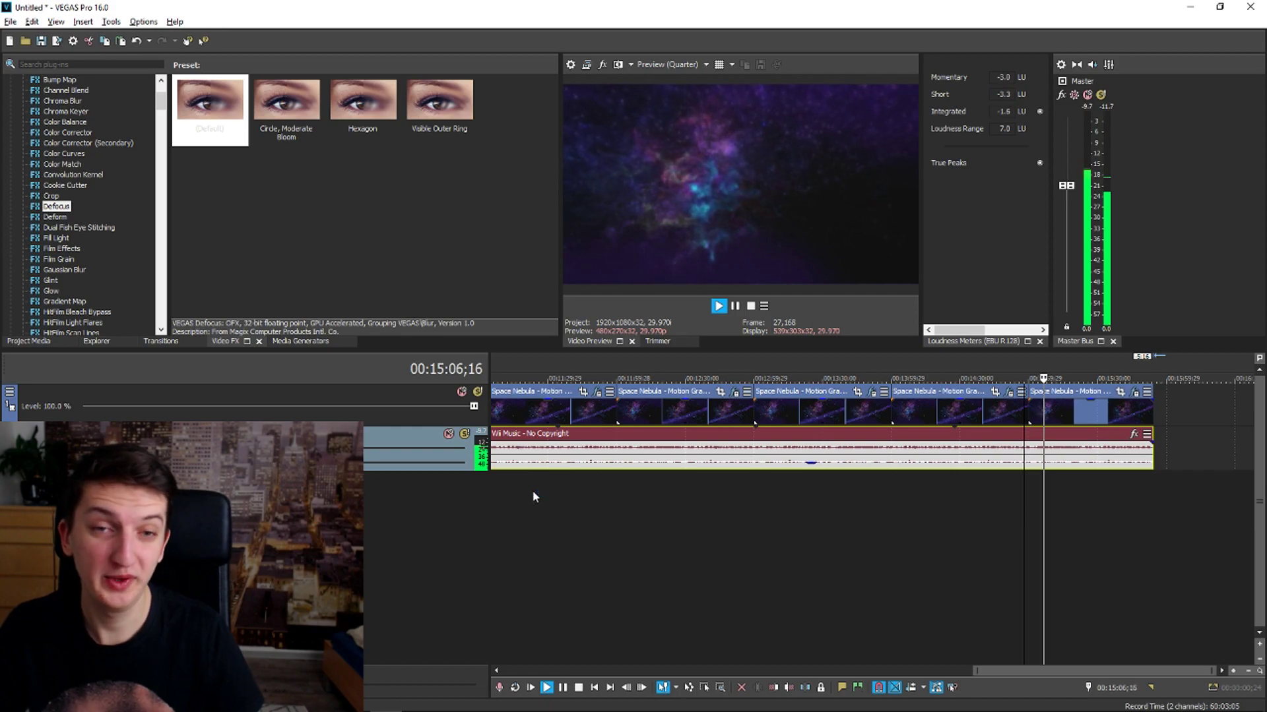
pyautogui.moveTo(492, 468); pyautogui.dragTo(510, 475)
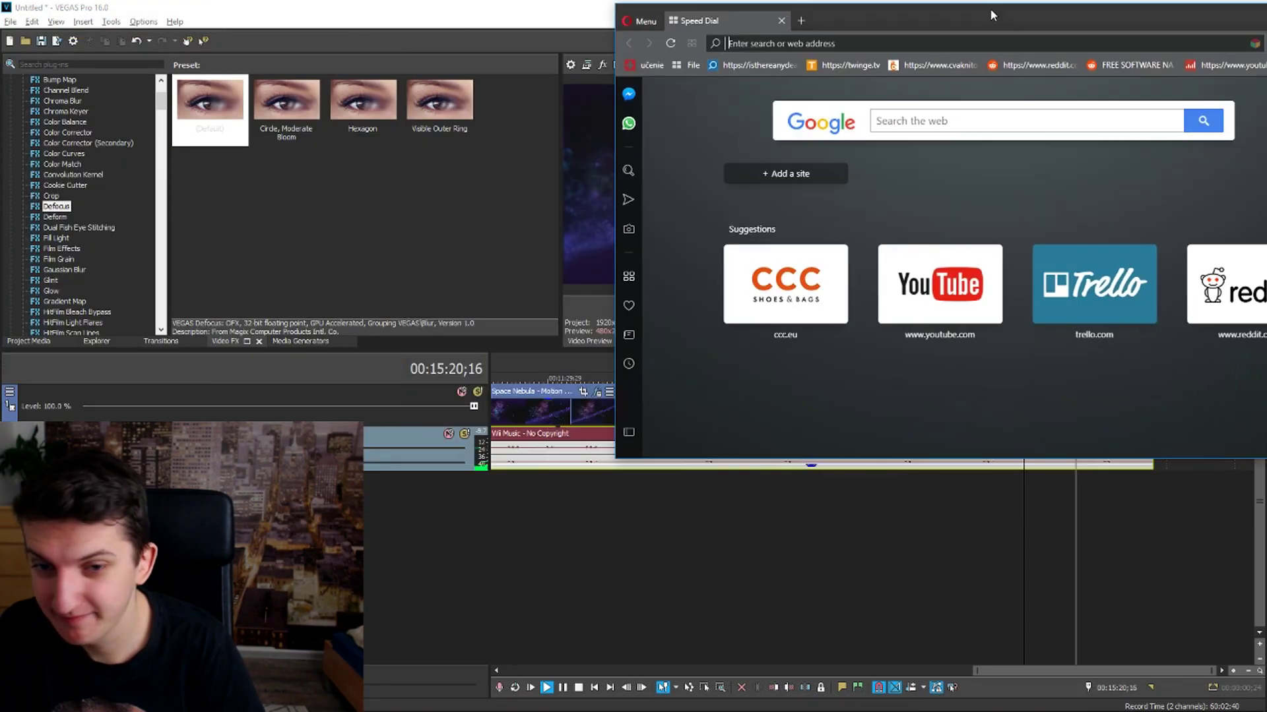
# Pause the VEGAS playback and search Opera for 'entitled parrents reddit'
pyautogui.moveTo(990, 8); pyautogui.dragTo(695, 318)
pyautogui.hotkey('alt', 'Tab')
pyautogui.press('space')
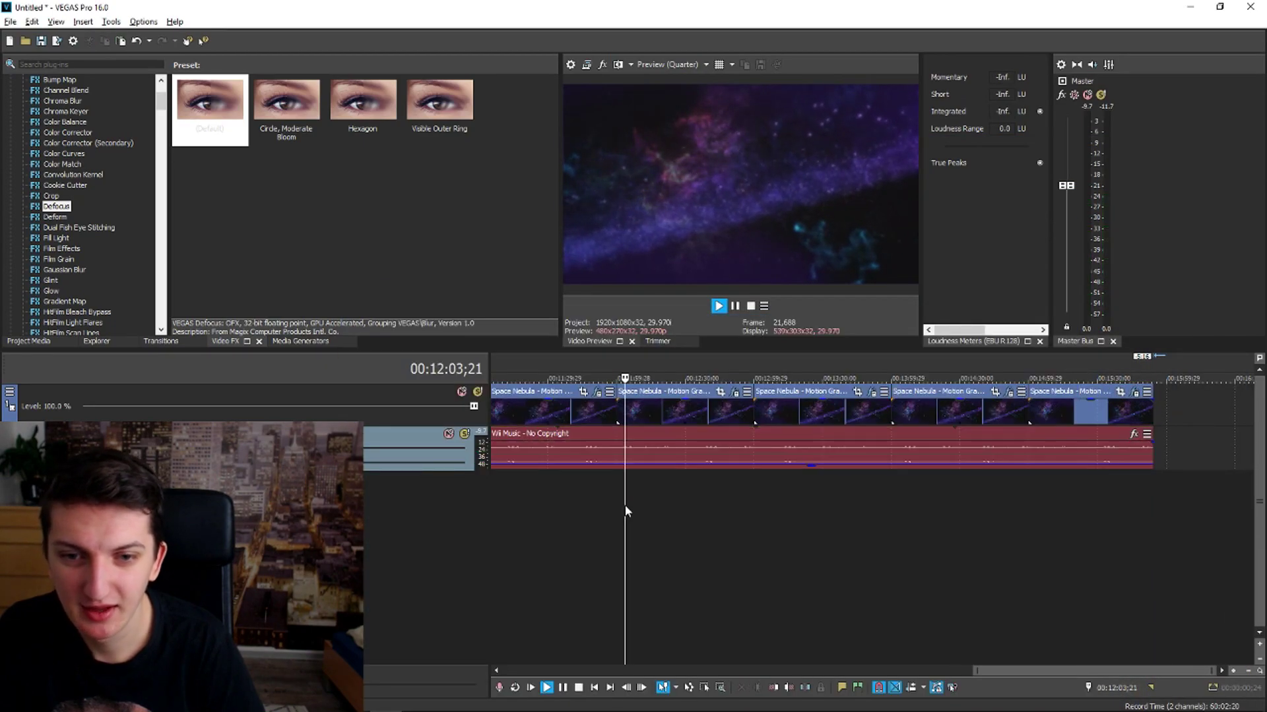
pyautogui.hotkey('alt', 'Tab')
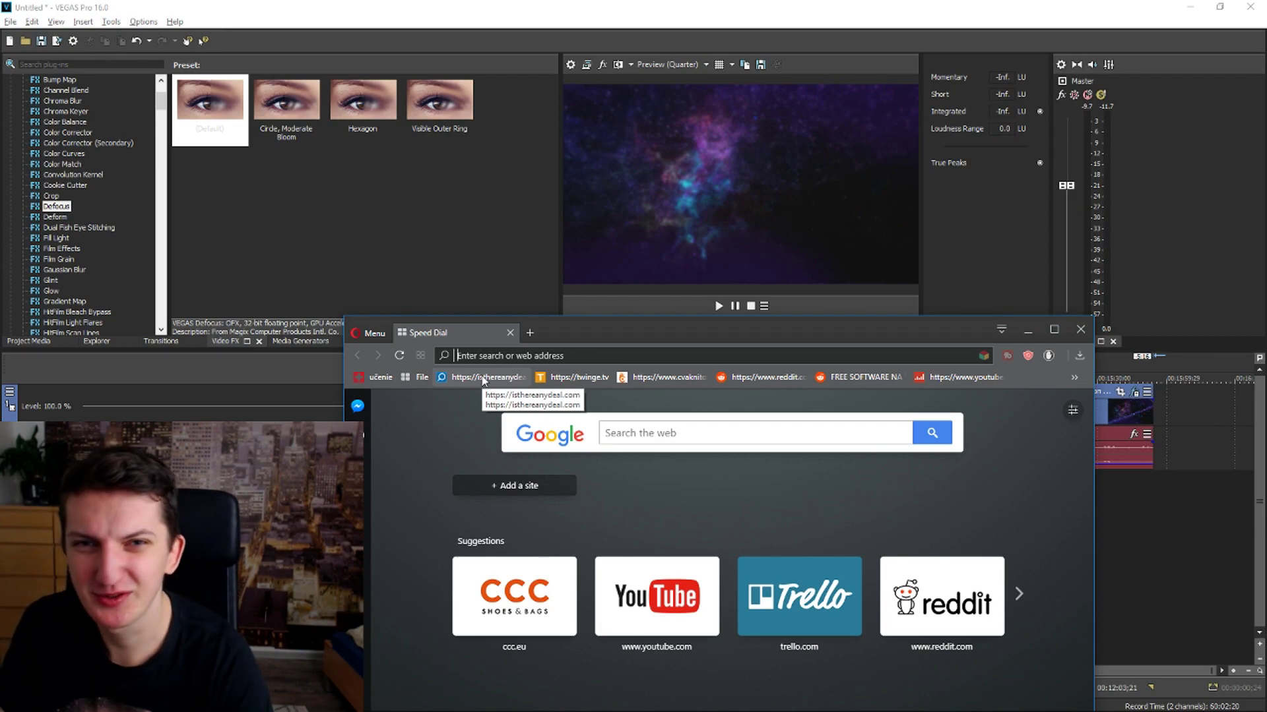
pyautogui.write('en')
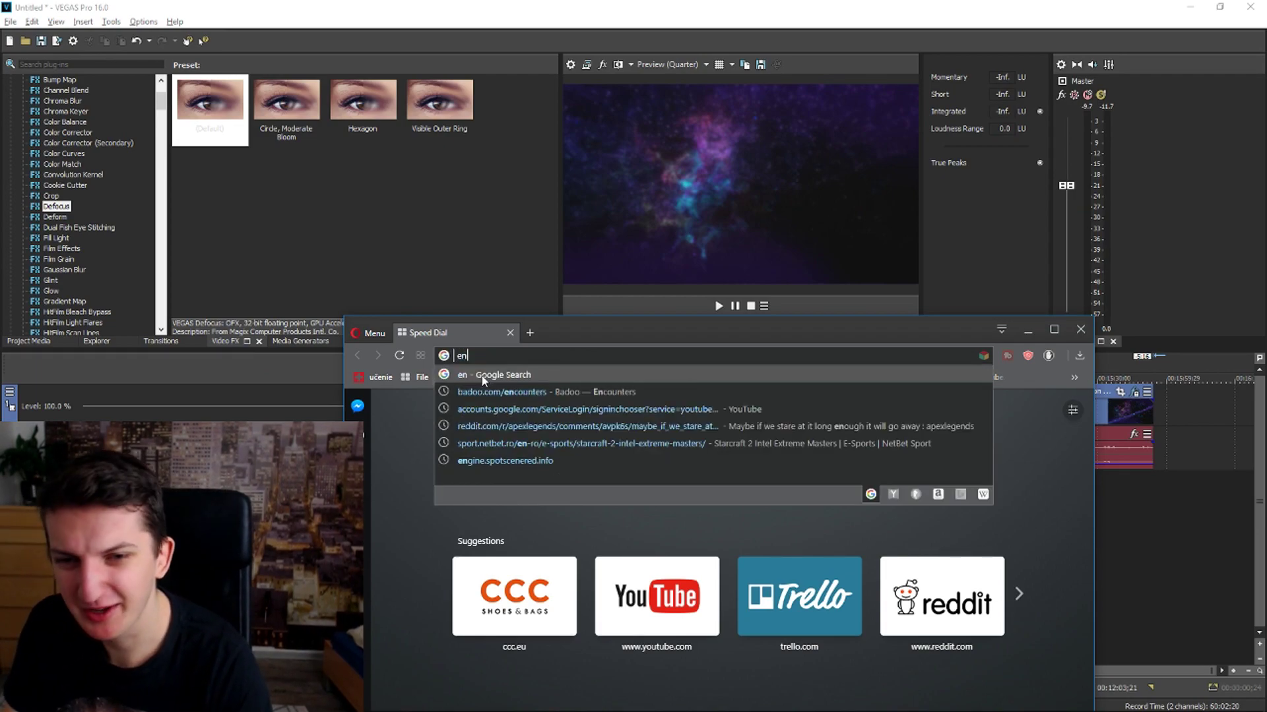
pyautogui.write('e')
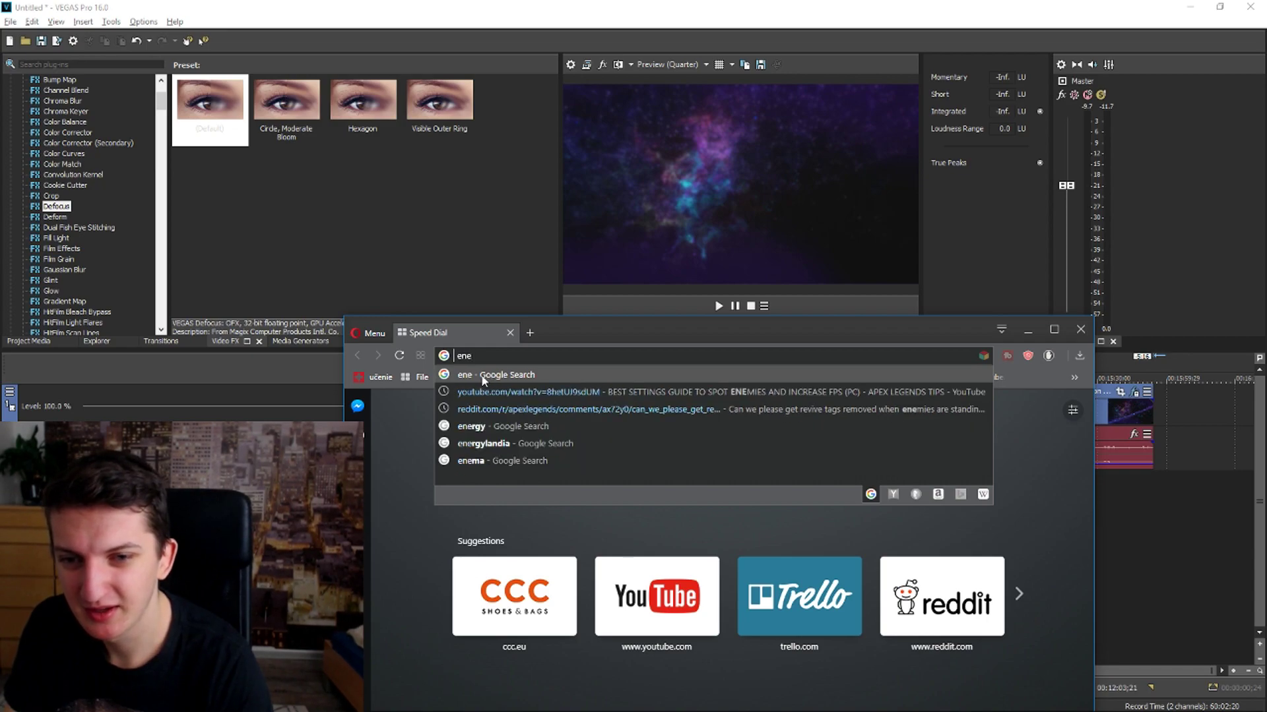
pyautogui.press('BackSpace')
pyautogui.write('titled pa')
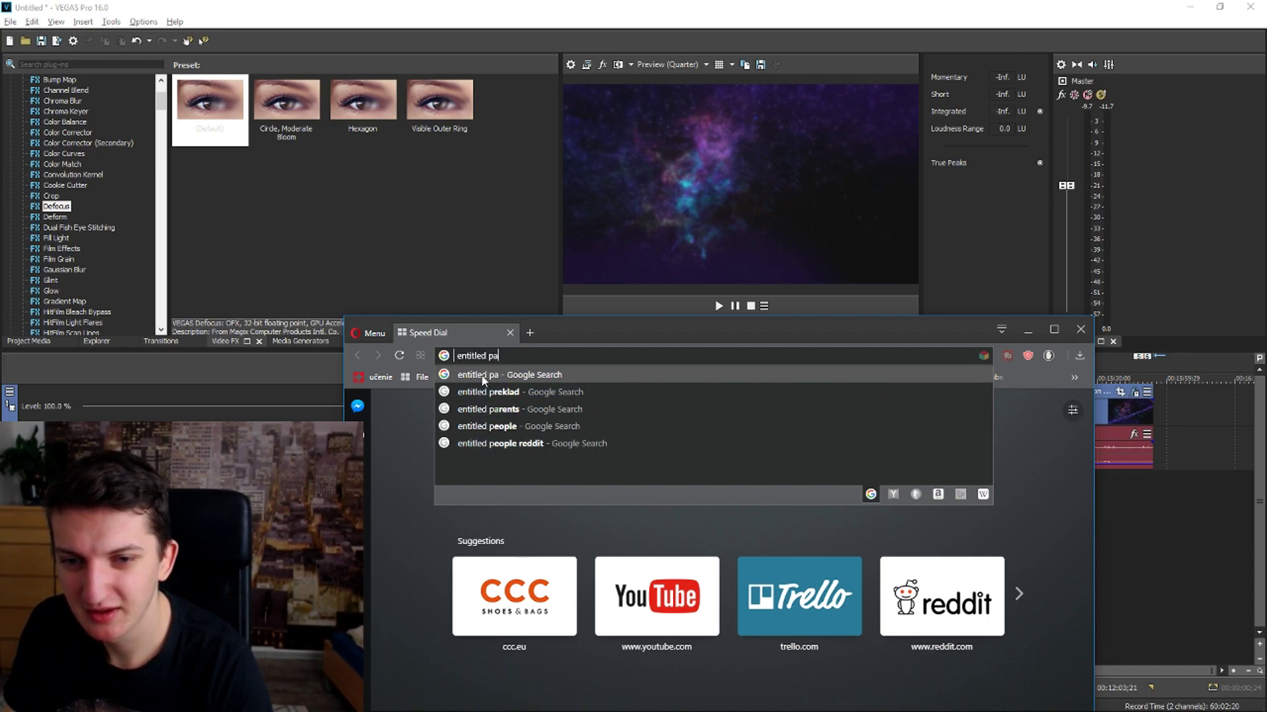
pyautogui.write('rrents reddit')
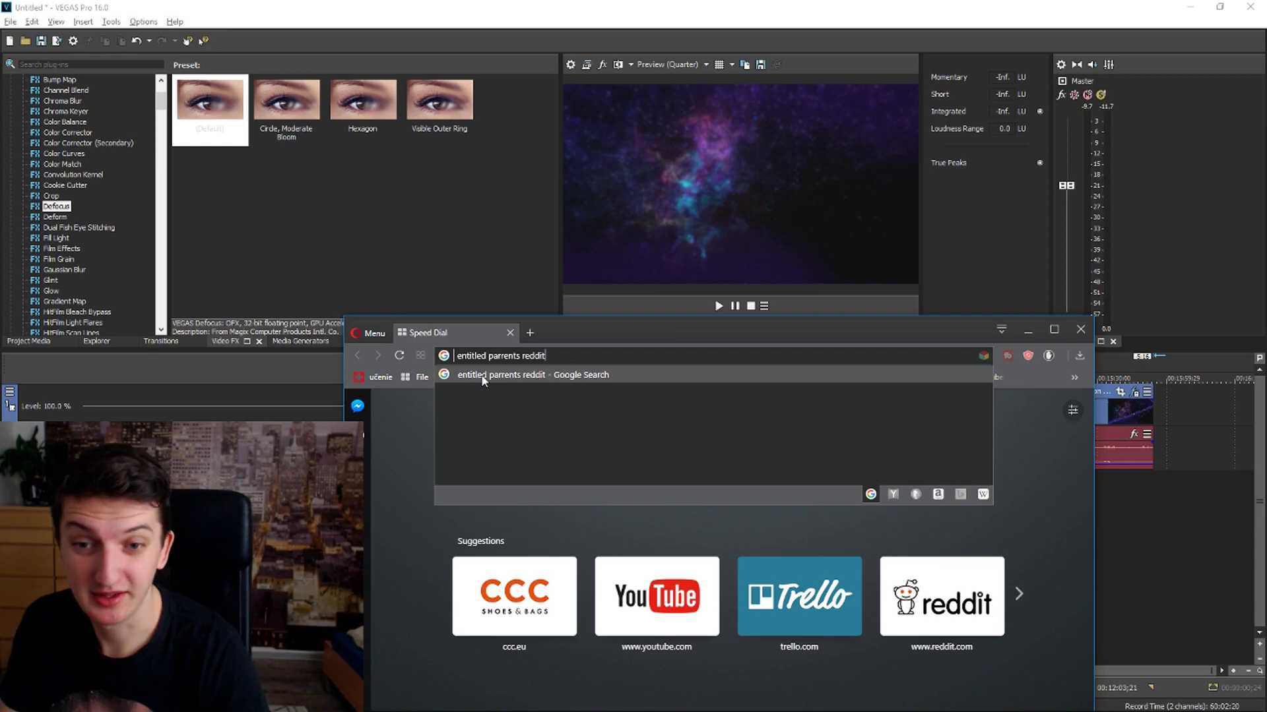
pyautogui.press('Return')
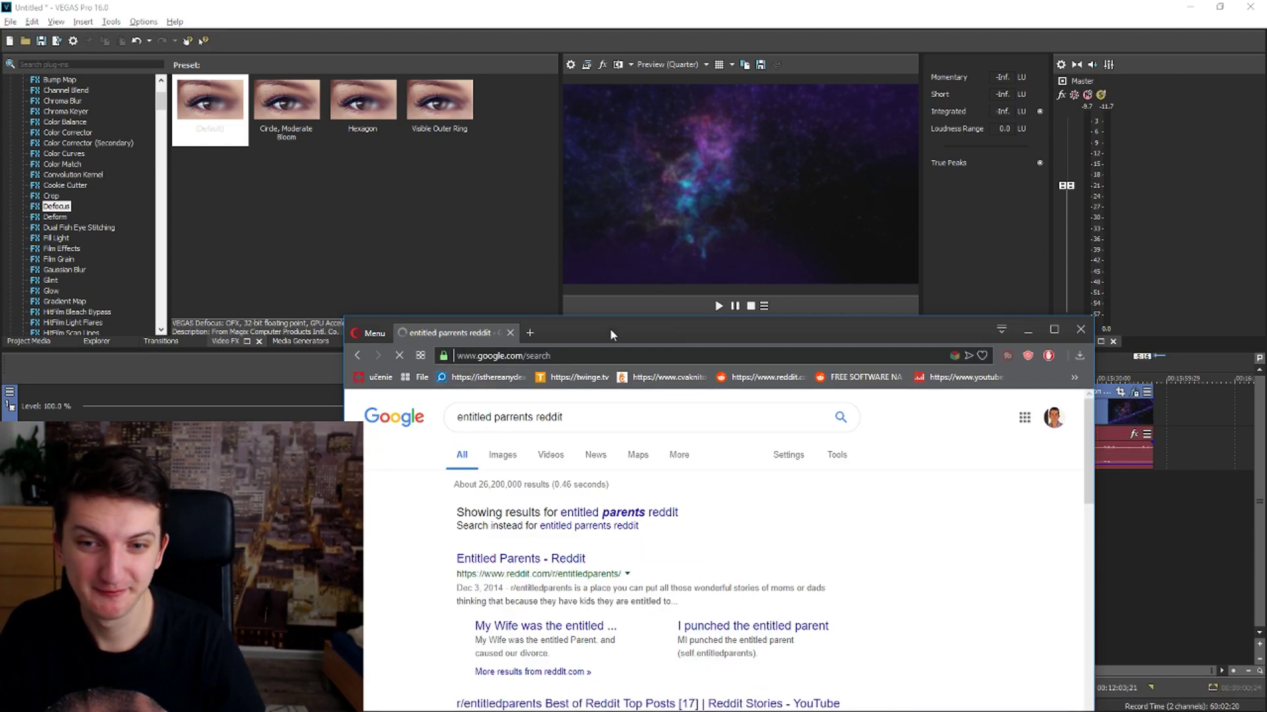
pyautogui.moveTo(610, 328); pyautogui.dragTo(654, 156)
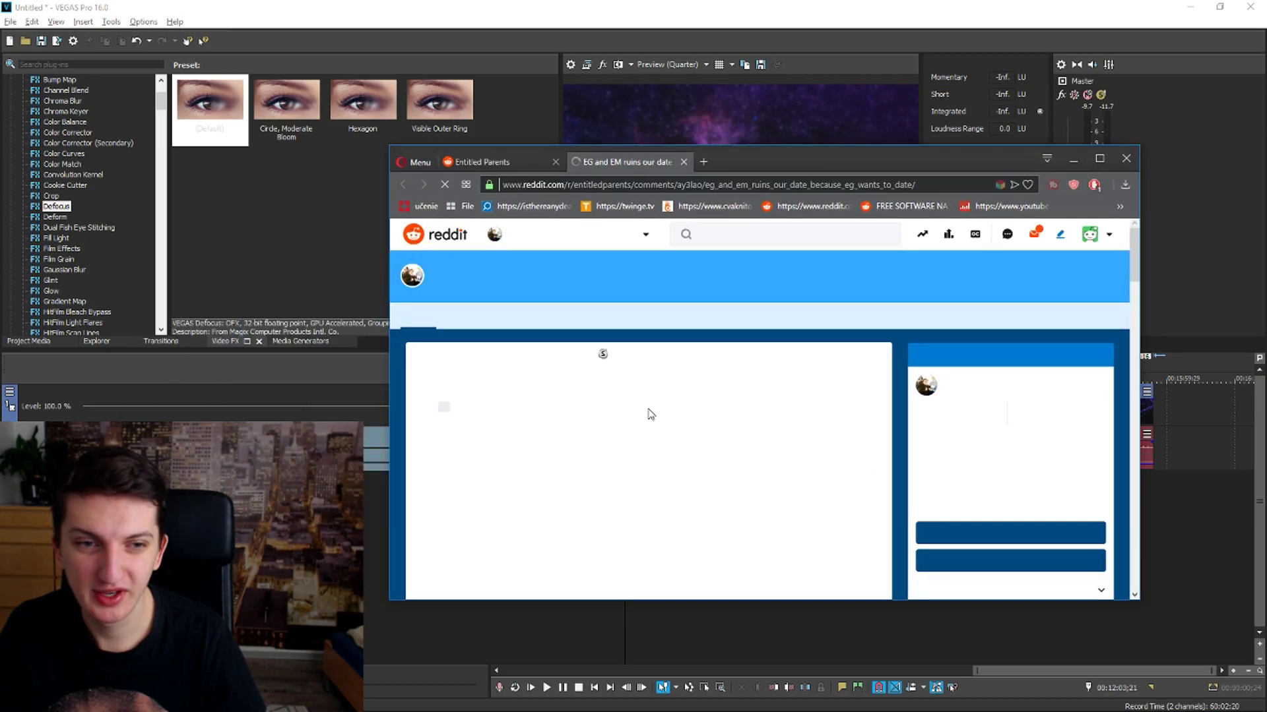
pyautogui.scroll(-1, 649, 414)
pyautogui.scroll(-2, 648, 411)
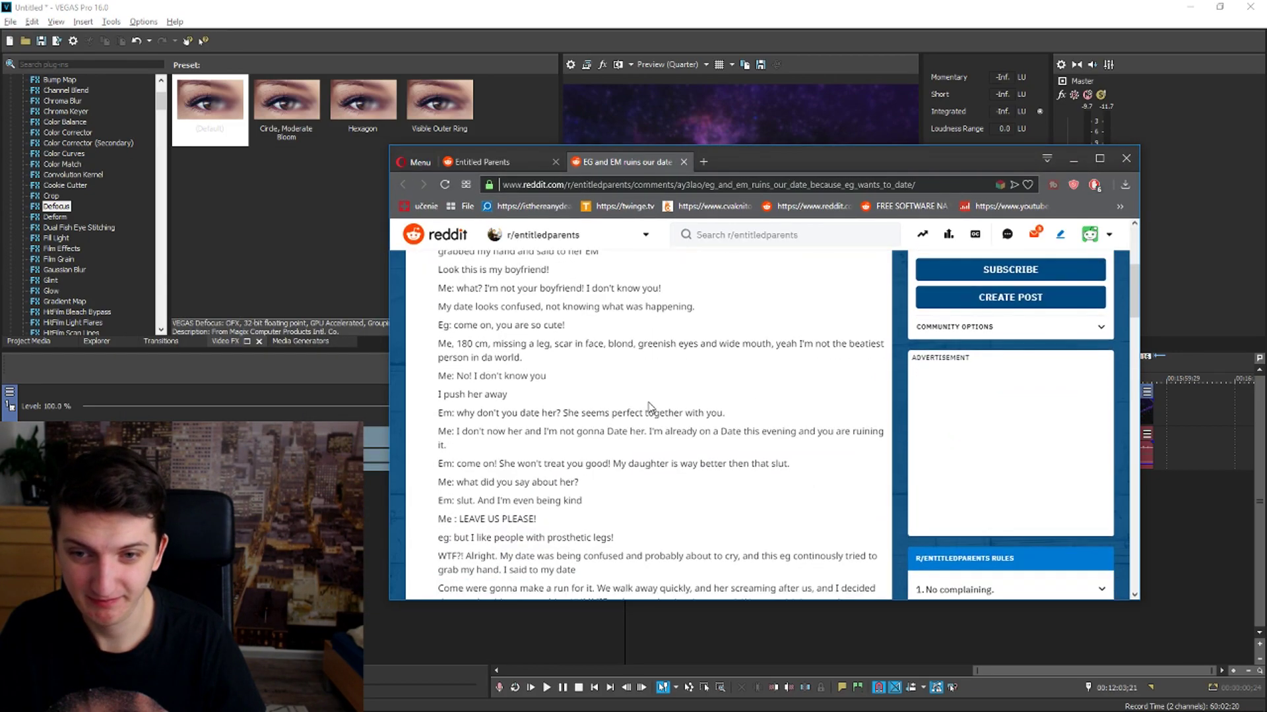
pyautogui.scroll(-1, 648, 407)
pyautogui.scroll(2, 648, 406)
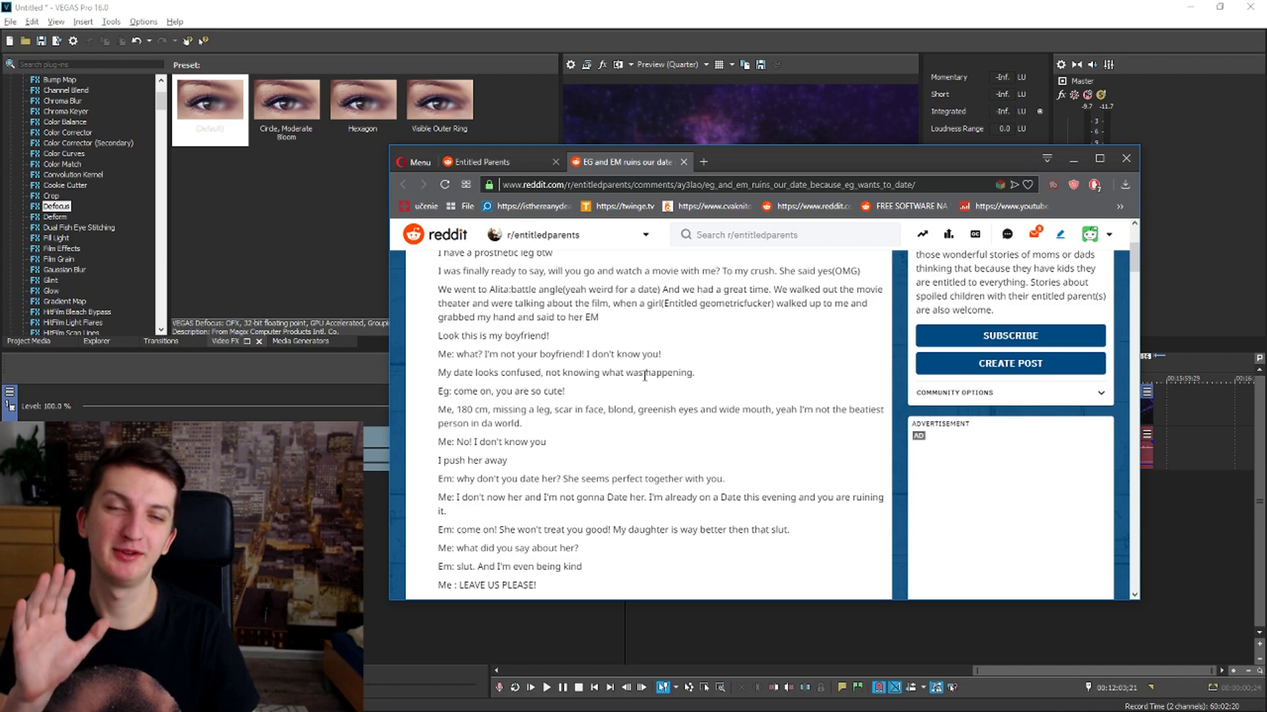
pyautogui.scroll(2, 643, 382)
pyautogui.scroll(-2, 642, 394)
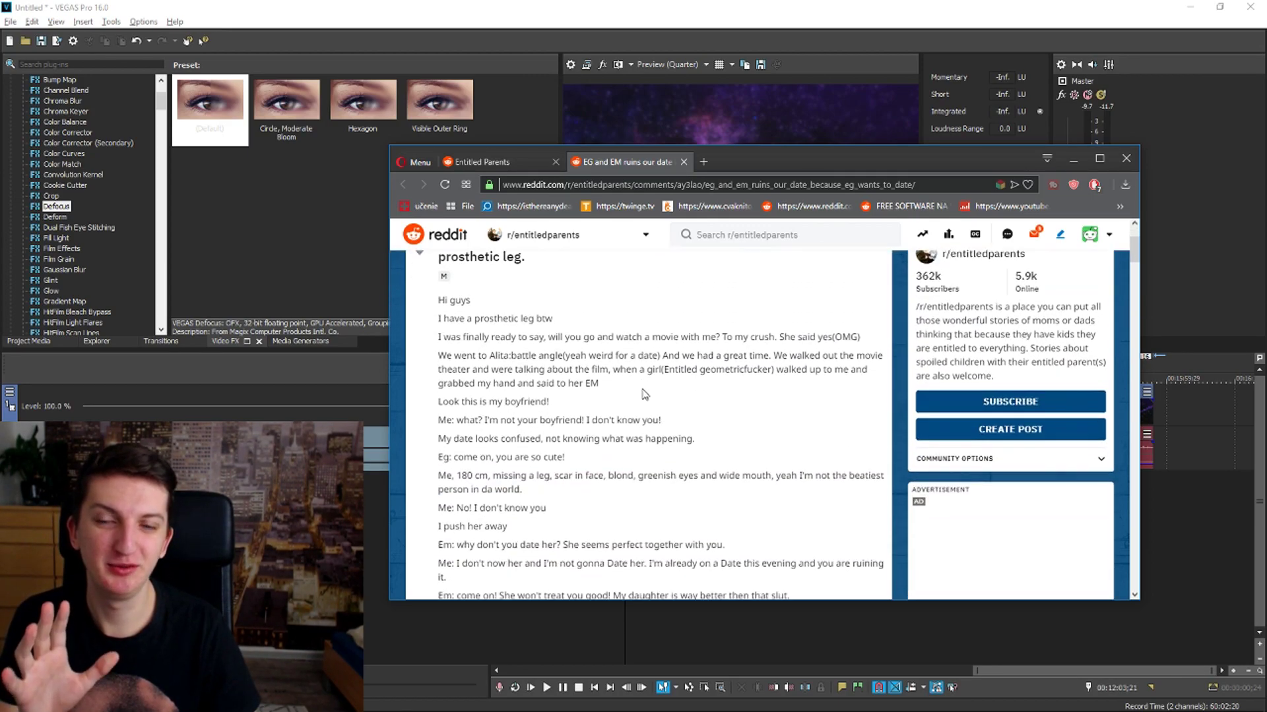
pyautogui.scroll(-2, 643, 394)
pyautogui.scroll(-2, 673, 415)
pyautogui.scroll(-3, 713, 446)
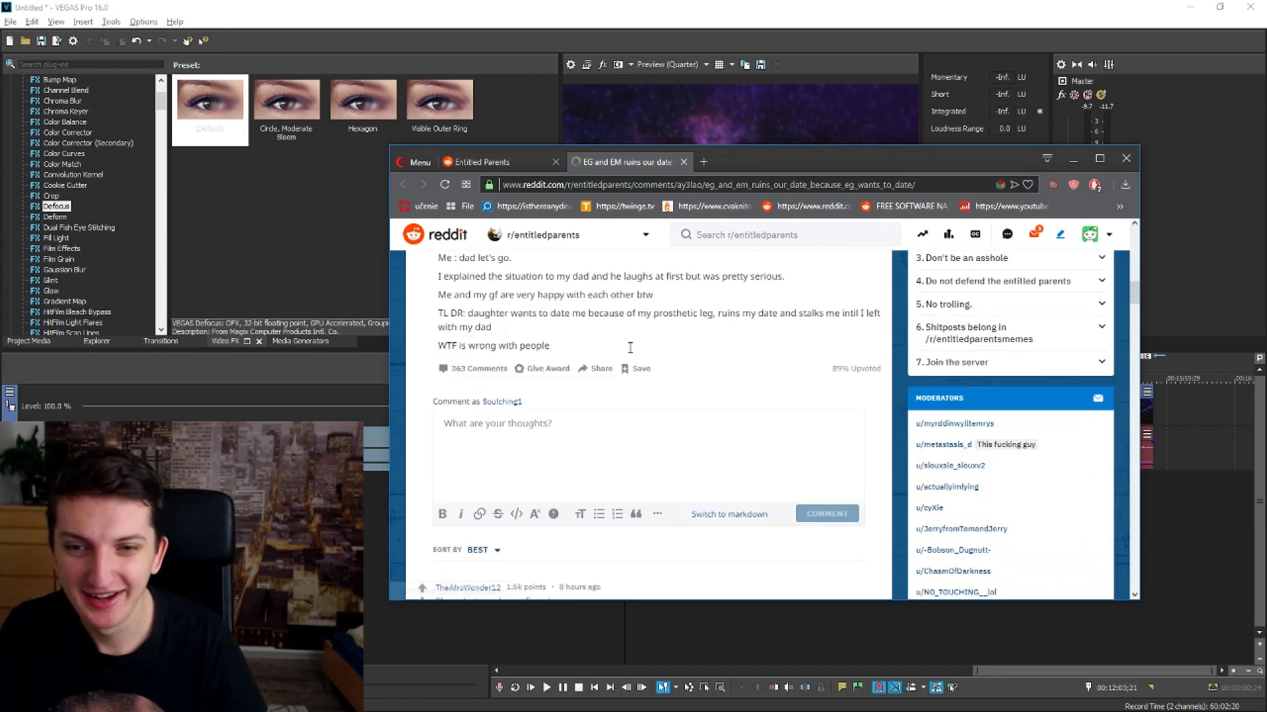
pyautogui.scroll(1, 758, 477)
pyautogui.scroll(10, 712, 465)
pyautogui.scroll(1, 515, 450)
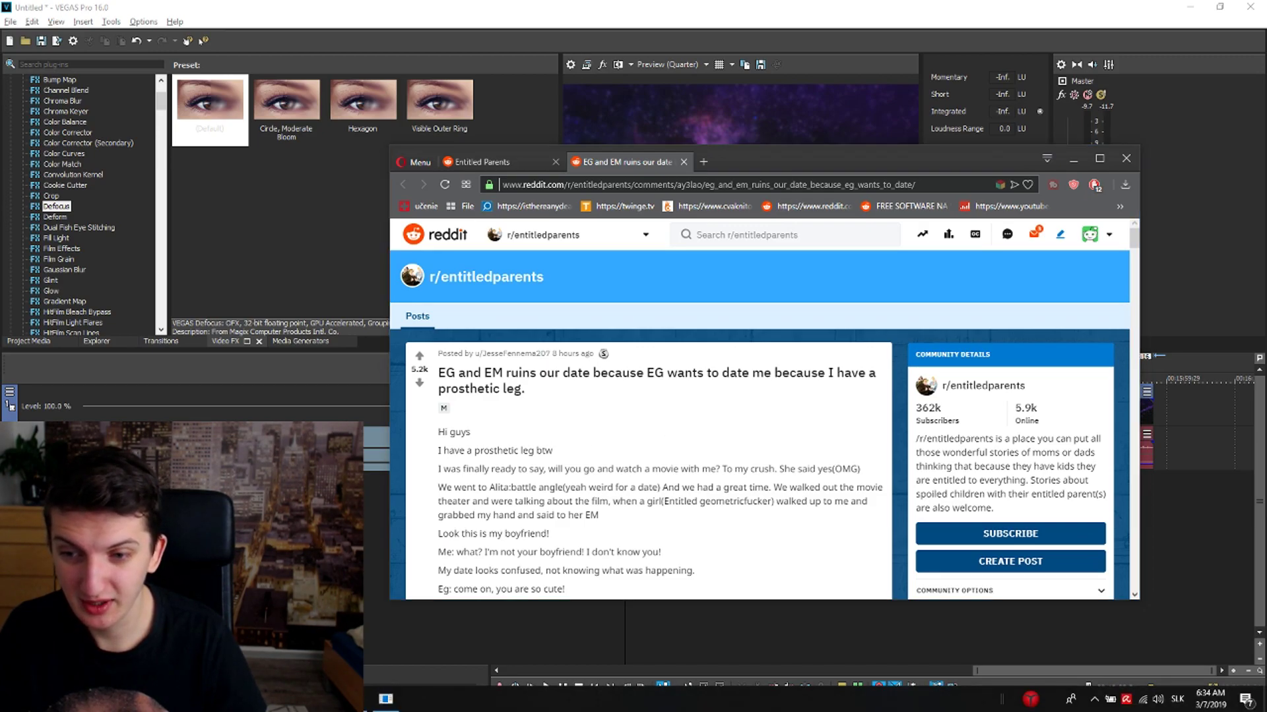
# Open a new browser tab and load youtube.com
pyautogui.click(703, 161)
pyautogui.write('youtube.com')
pyautogui.press('Return')
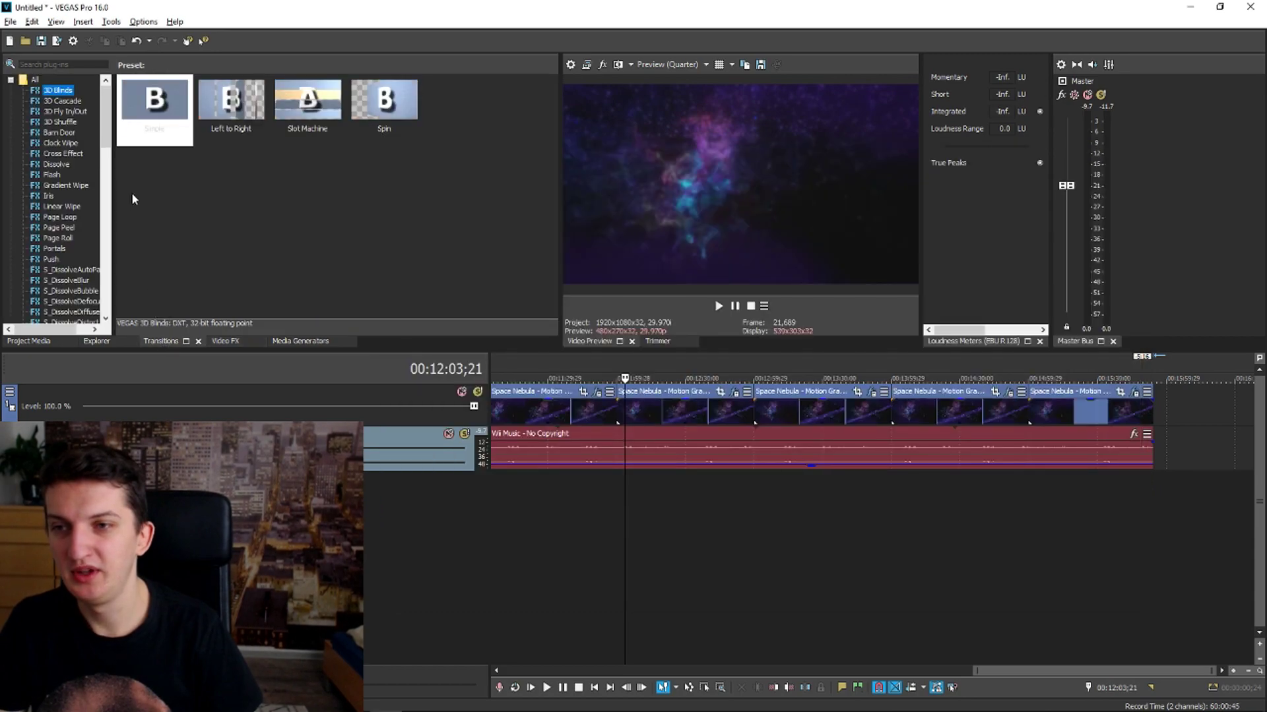
# Preview the 3D Cascade, 3D Fly In/Out, Clock Wipe, Barn Door and Cross Effect transitions
pyautogui.click(61, 101)
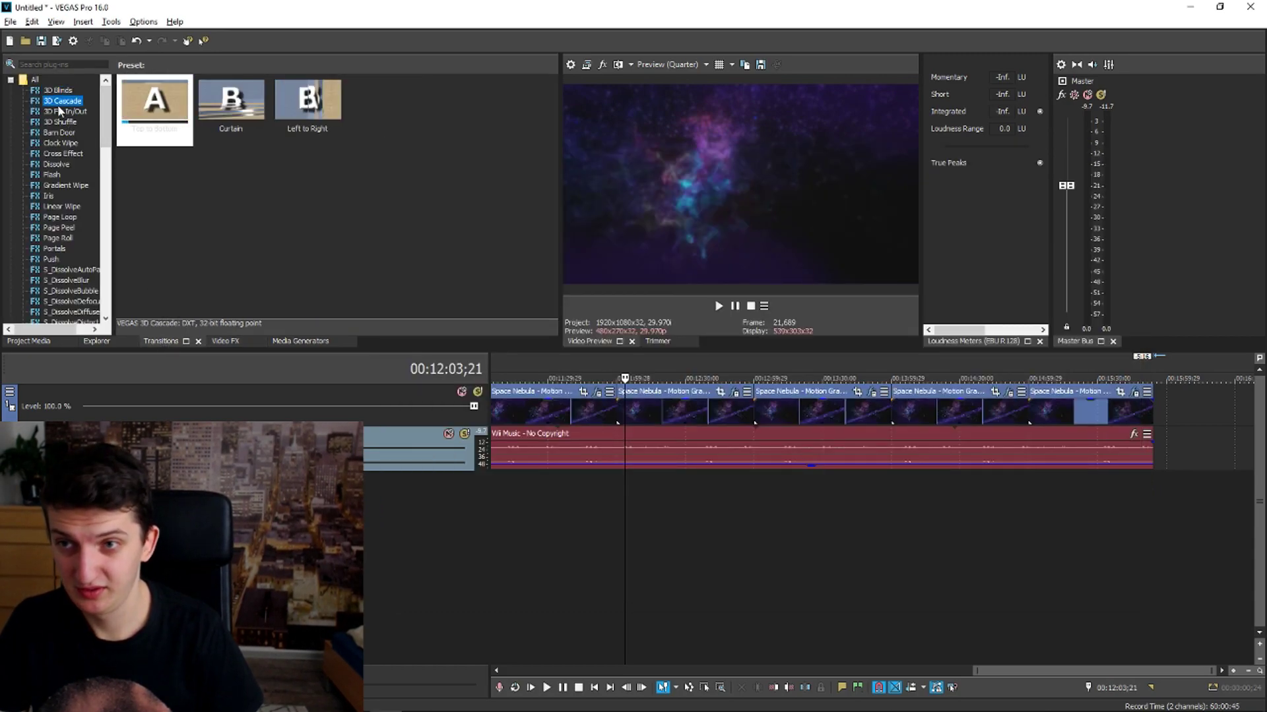
pyautogui.click(65, 114)
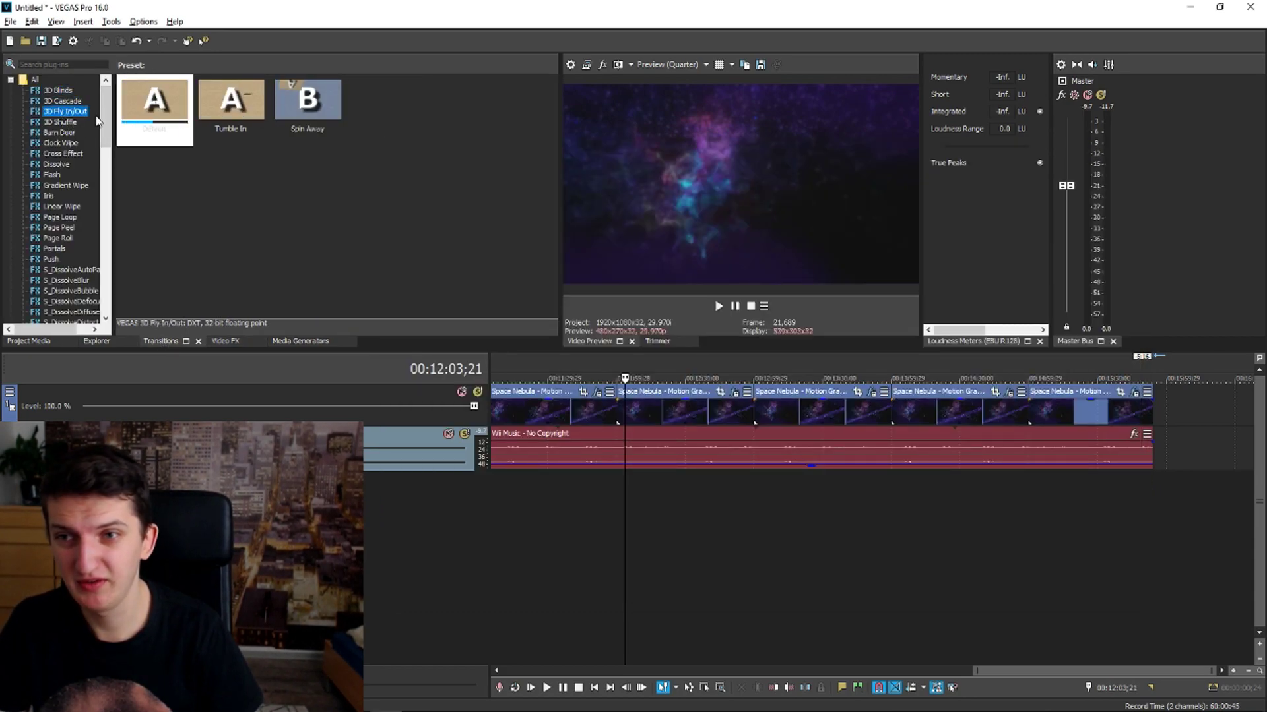
pyautogui.click(60, 123)
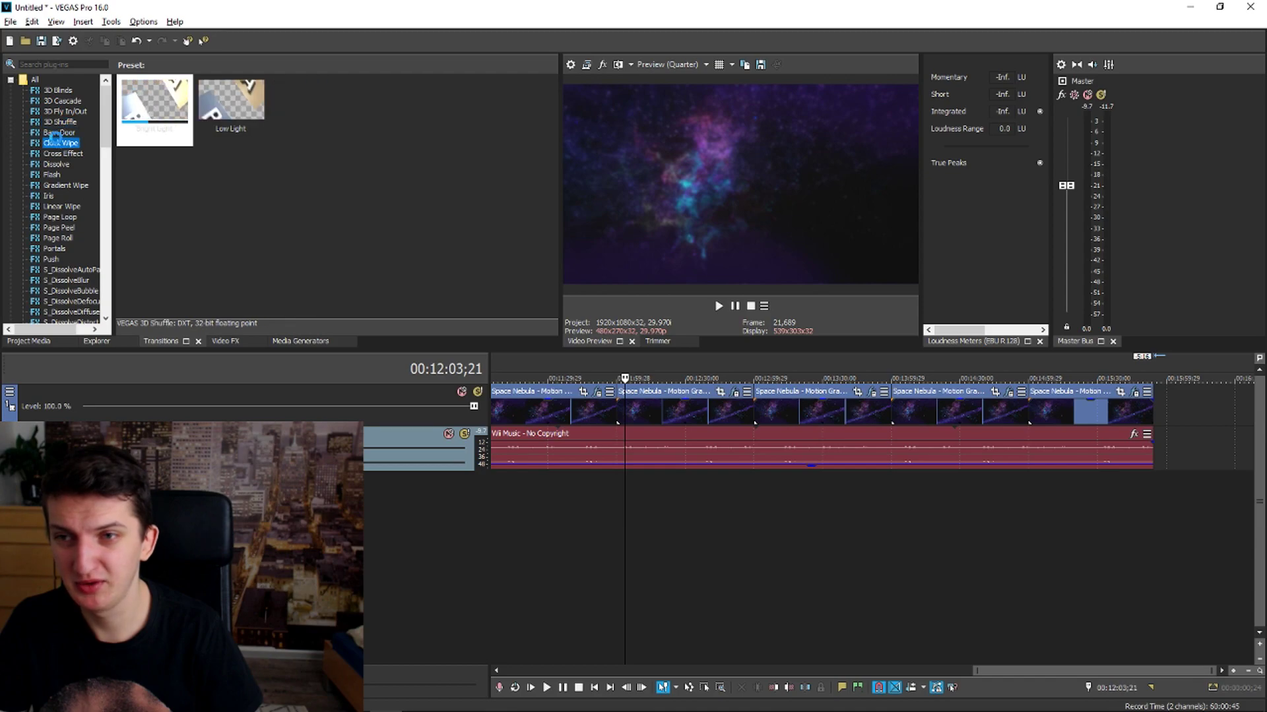
pyautogui.click(61, 132)
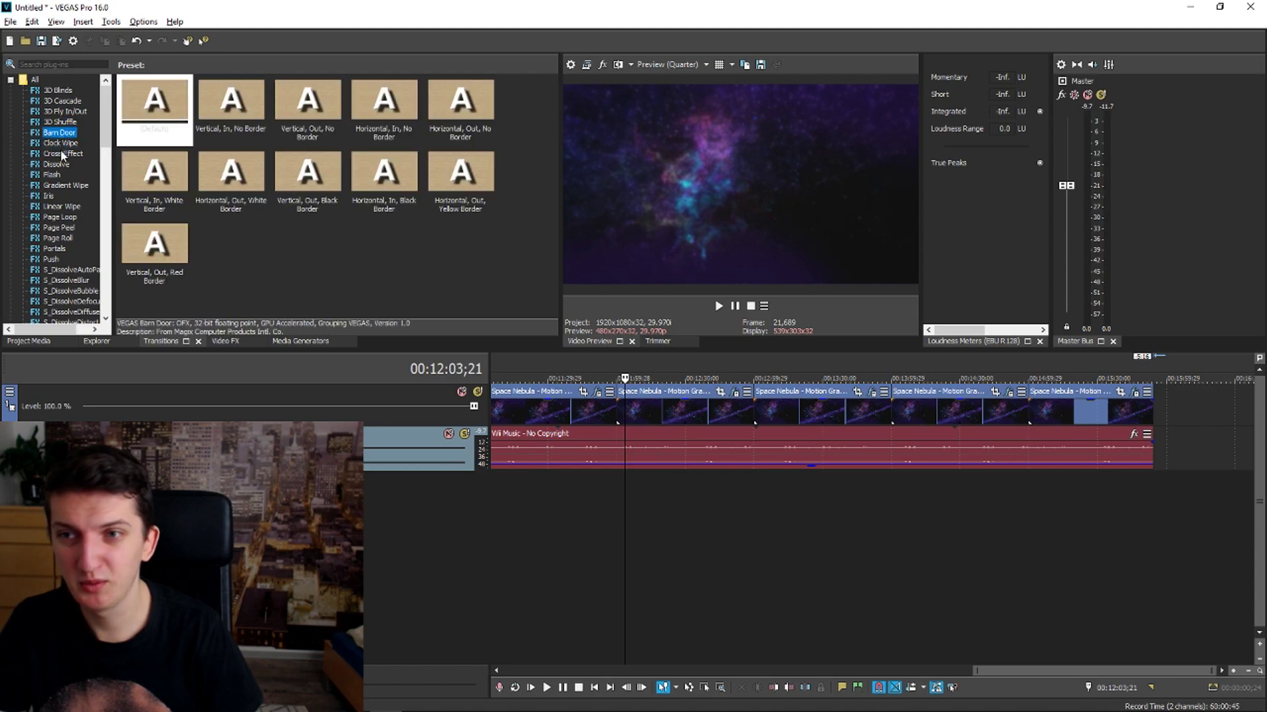
pyautogui.click(60, 153)
# Pause the YouTube example, insert an empty top video track, and return to Opera
pyautogui.hotkey('alt', 'Tab')
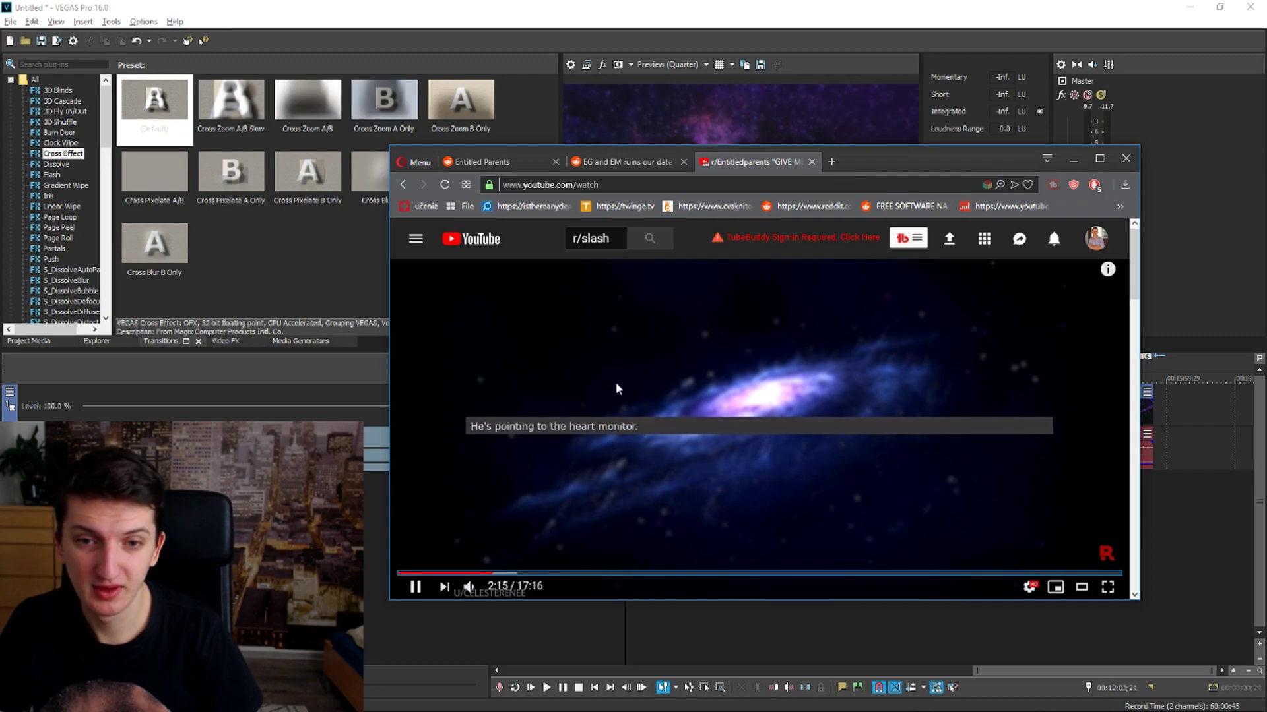
pyautogui.click(636, 535)
pyautogui.hotkey('alt', 'Tab')
pyautogui.click(553, 614)
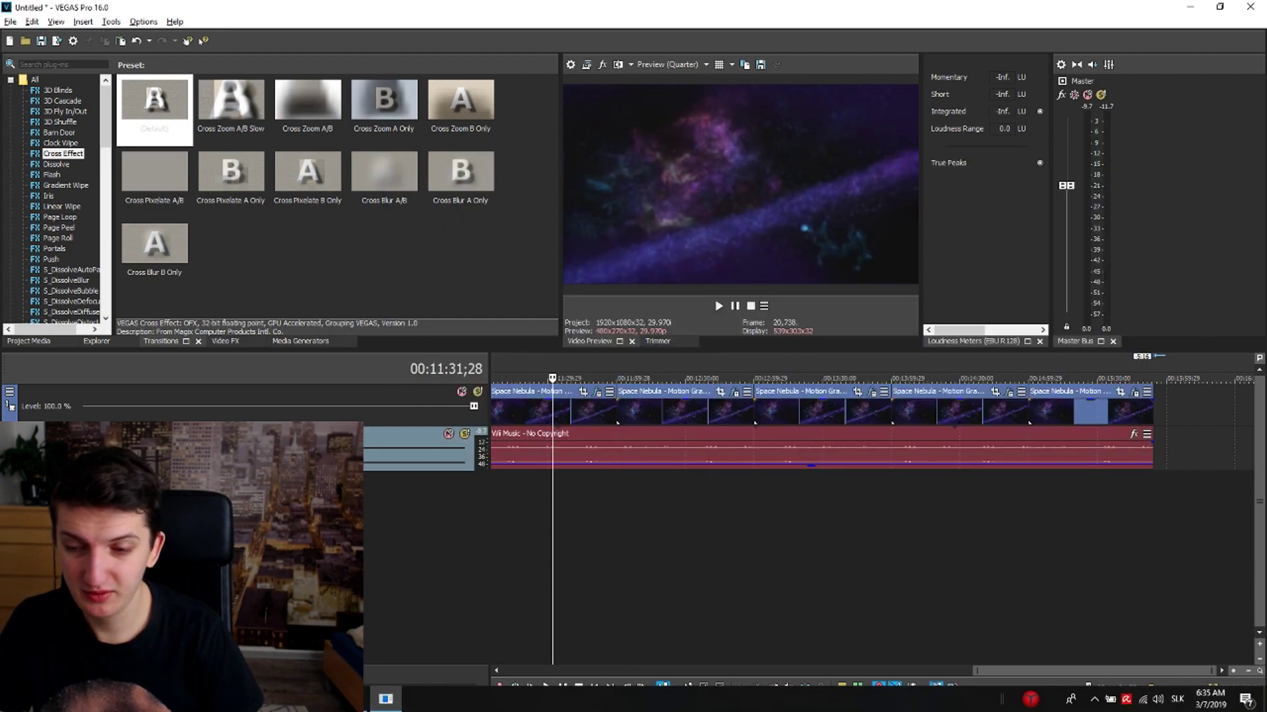
pyautogui.rightClick(393, 519)
pyautogui.click(456, 554)
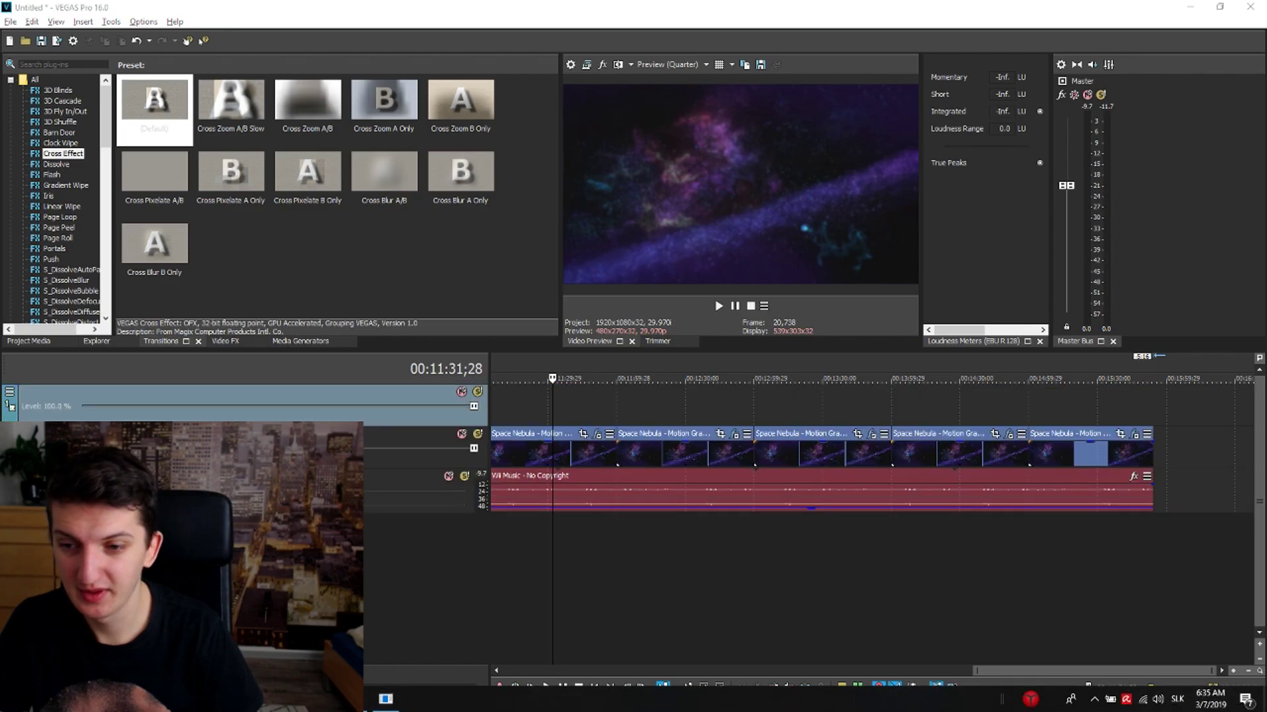
pyautogui.hotkey('alt', 'Tab')
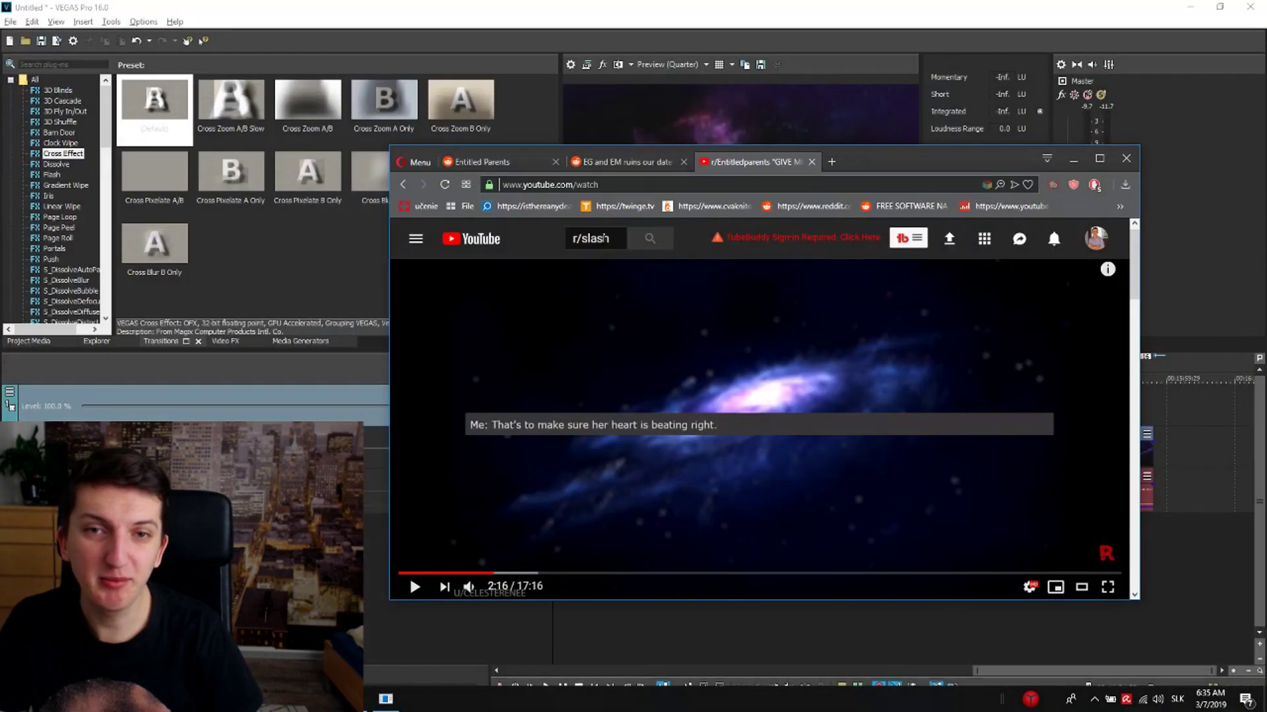
# Snip the Reddit post's title and save the image to the Desktop
pyautogui.click(600, 164)
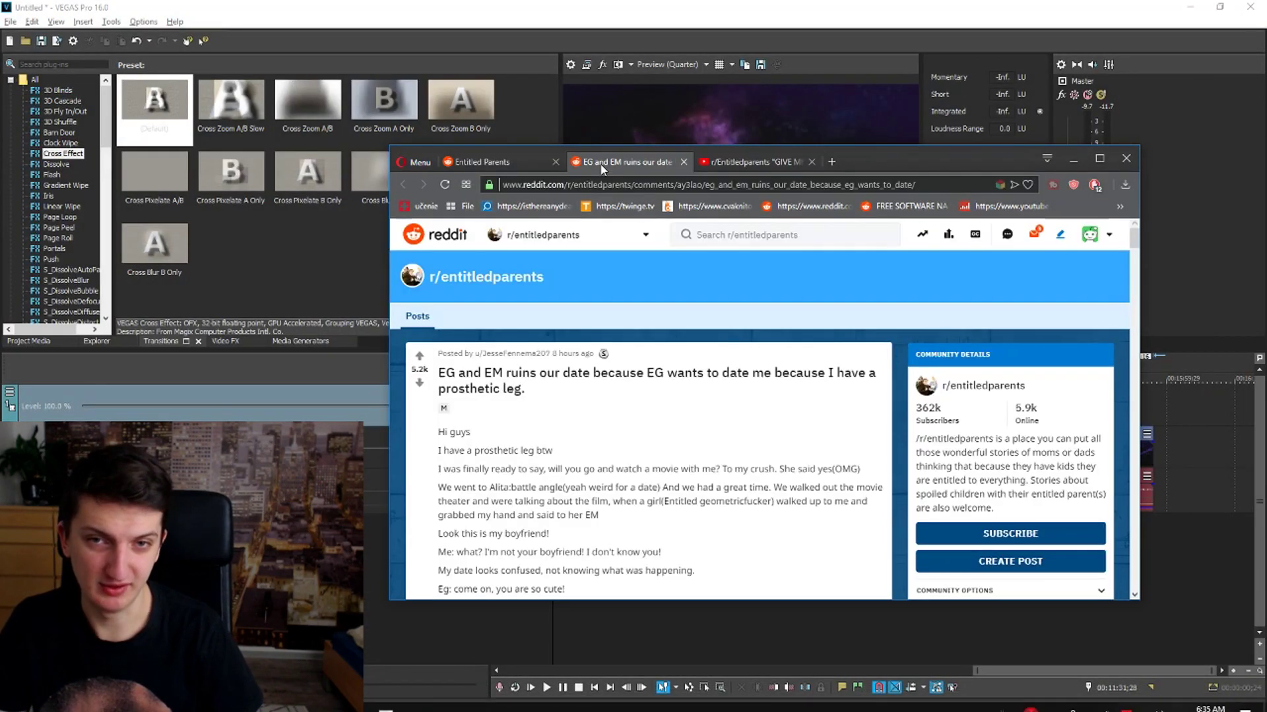
pyautogui.scroll(-1, 653, 446)
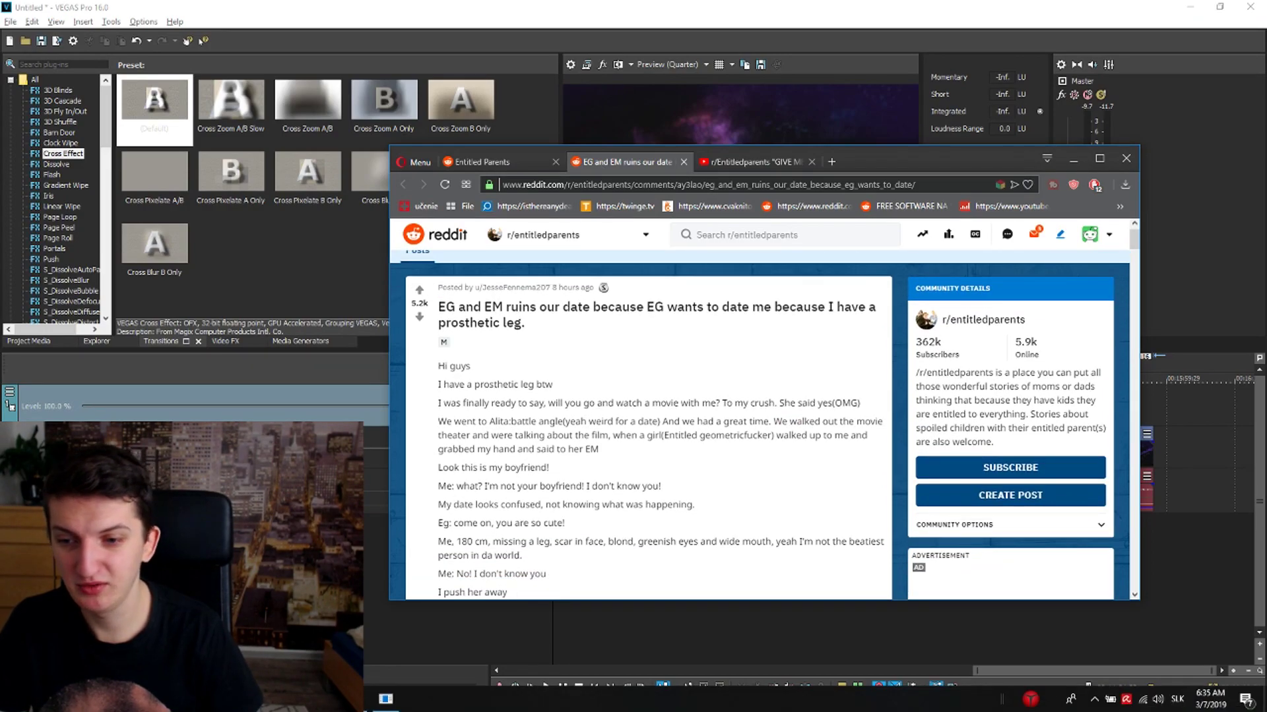
pyautogui.click(946, 79)
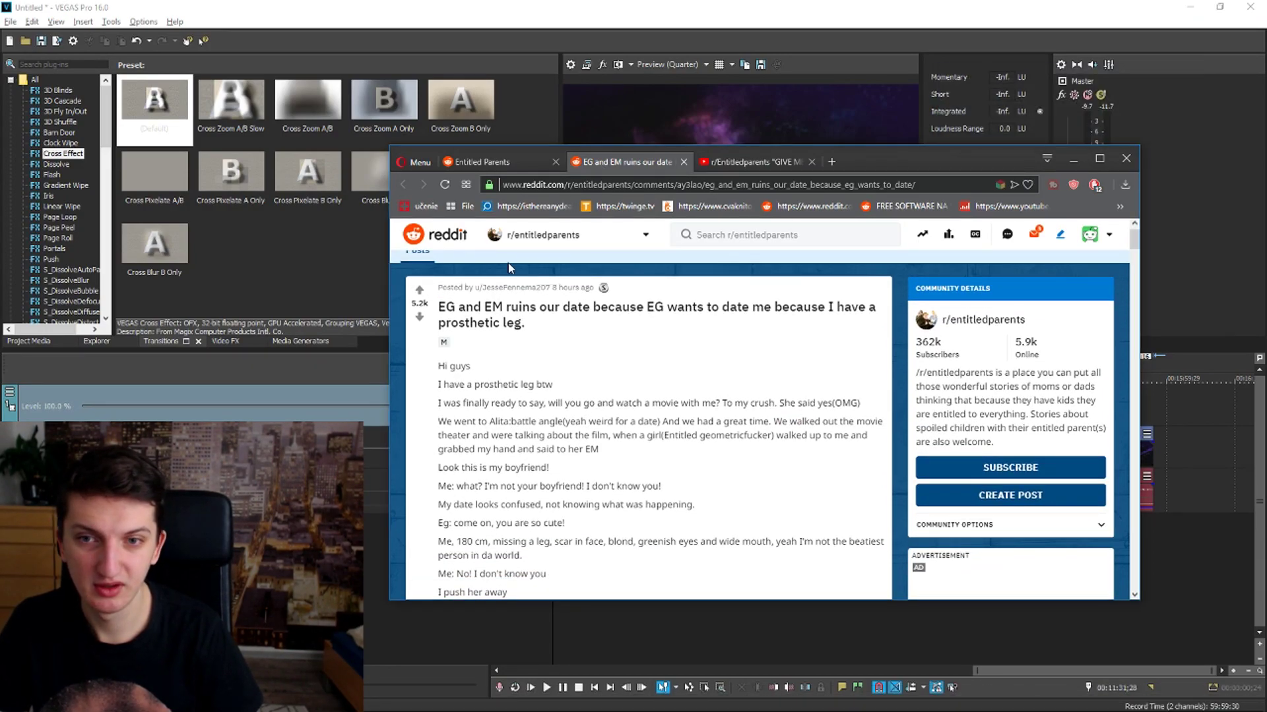
pyautogui.moveTo(435, 296); pyautogui.dragTo(883, 335)
pyautogui.click(382, 199)
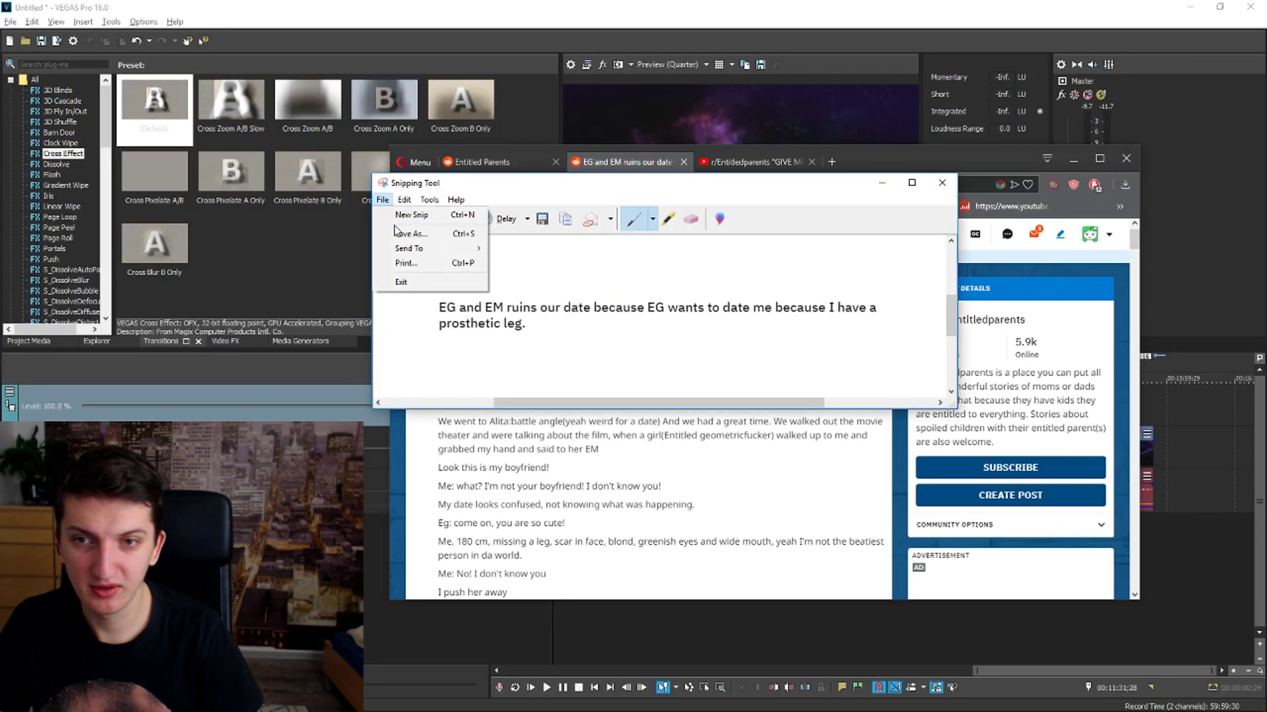
pyautogui.click(395, 237)
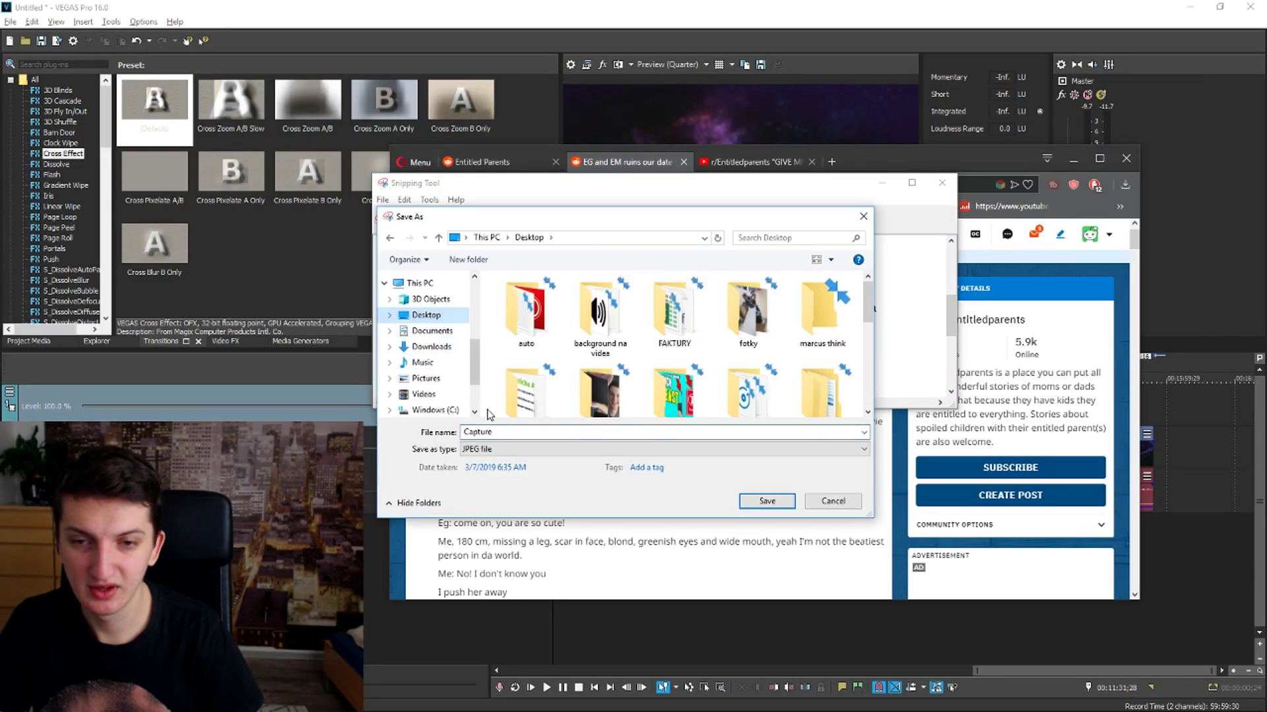
pyautogui.doubleClick(520, 432)
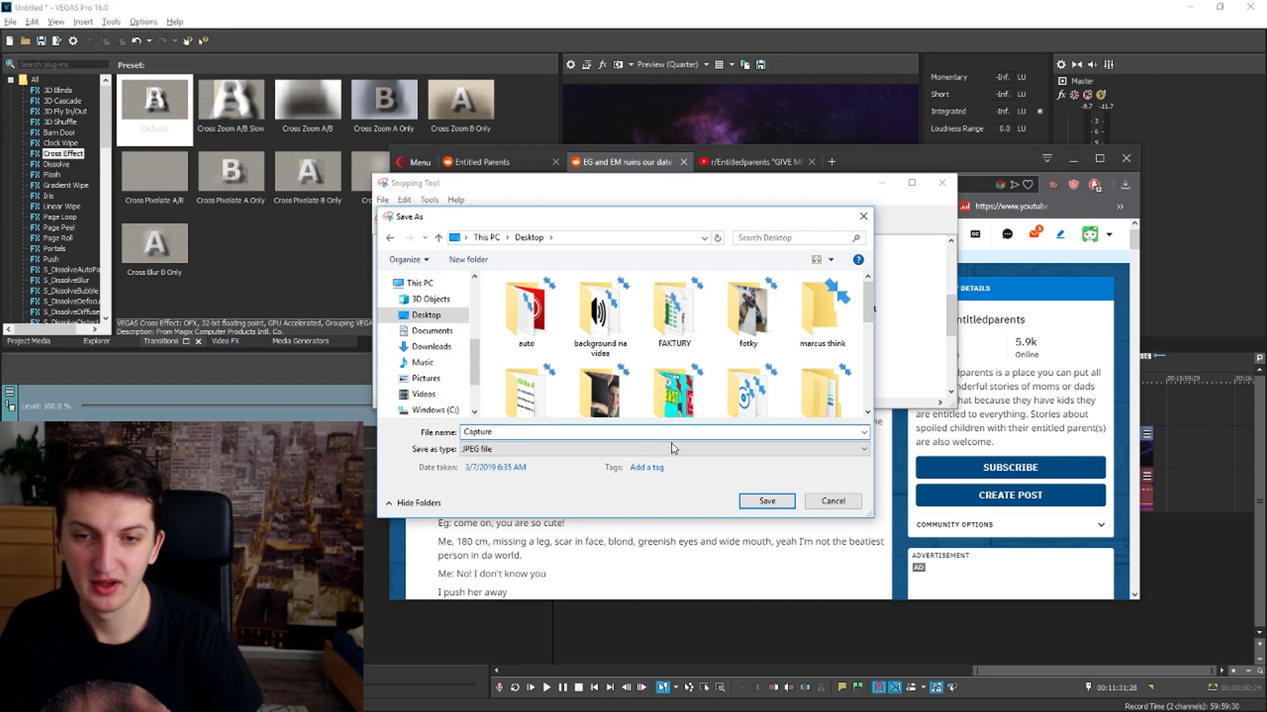
pyautogui.write('1')
pyautogui.click(767, 501)
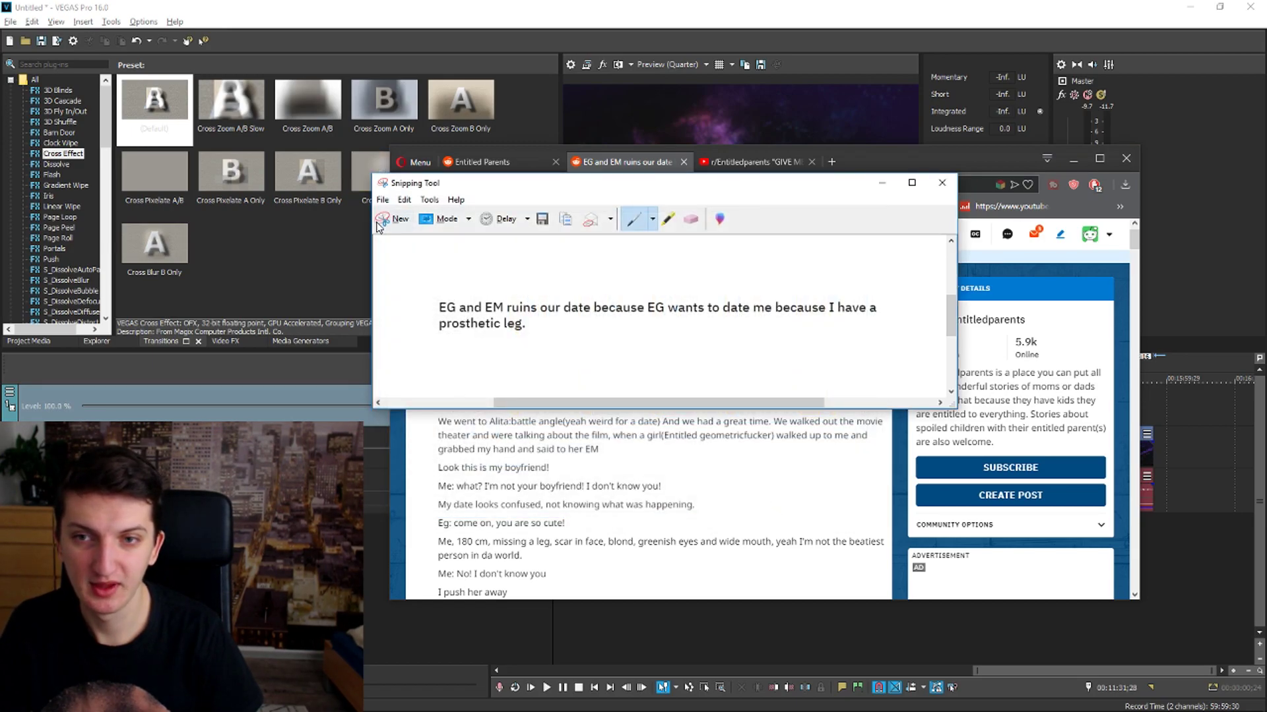
# Snip and save the post's opening lines, then drag the screenshots onto the top track
pyautogui.click(393, 219)
pyautogui.moveTo(426, 361); pyautogui.dragTo(860, 410)
pyautogui.click(374, 265)
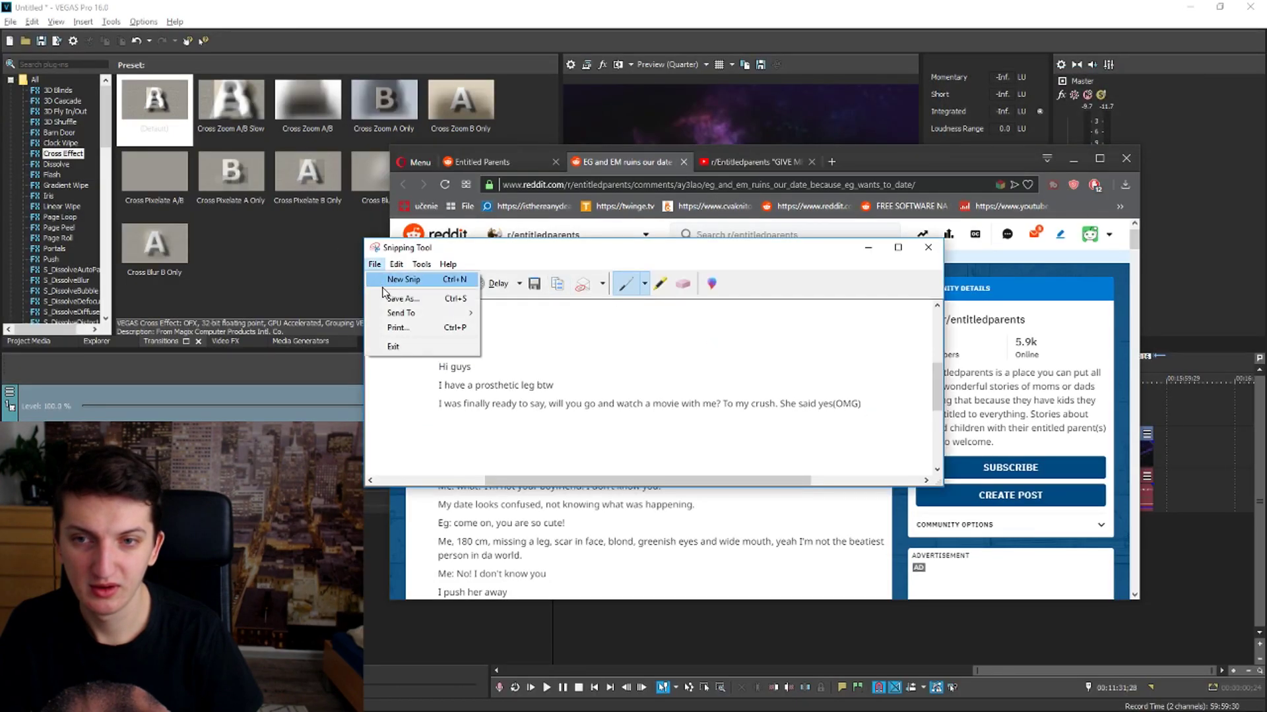
pyautogui.click(396, 298)
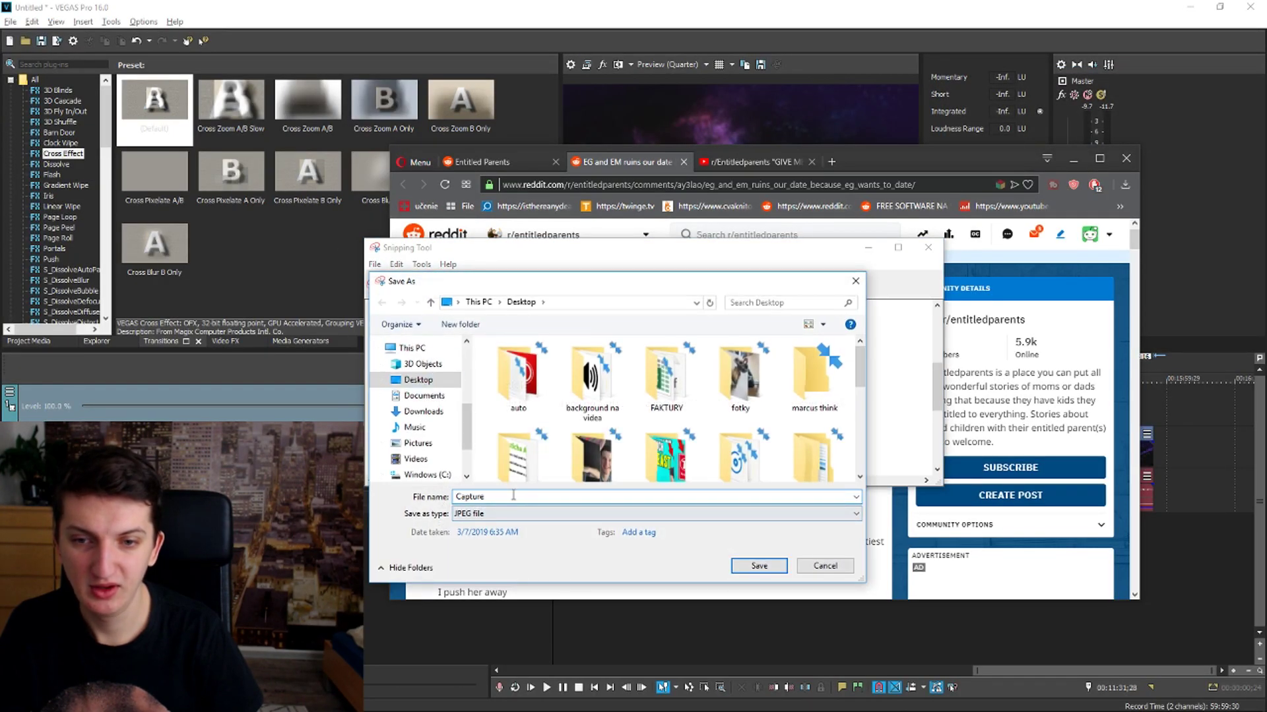
pyautogui.click(755, 567)
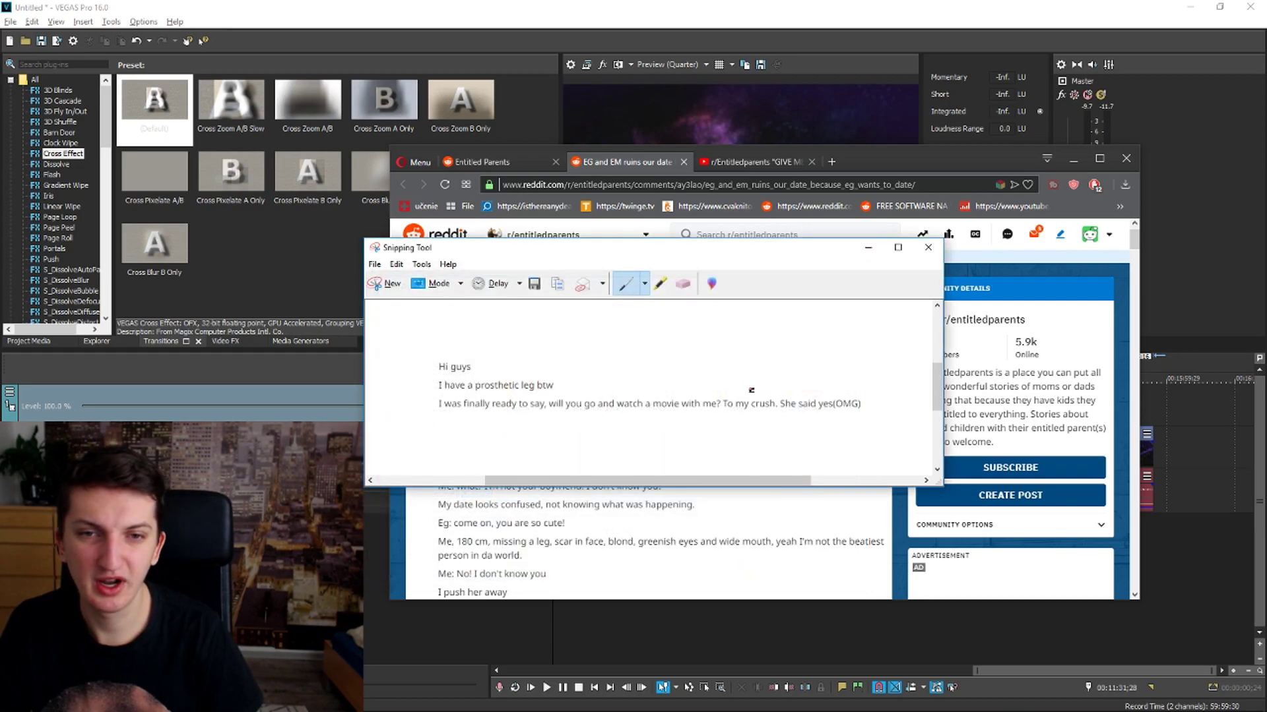
pyautogui.click(868, 247)
pyautogui.moveTo(561, 8)
pyautogui.mouseDown()
pyautogui.moveTo(561, 28)
pyautogui.moveTo(601, 40)
pyautogui.mouseUp()
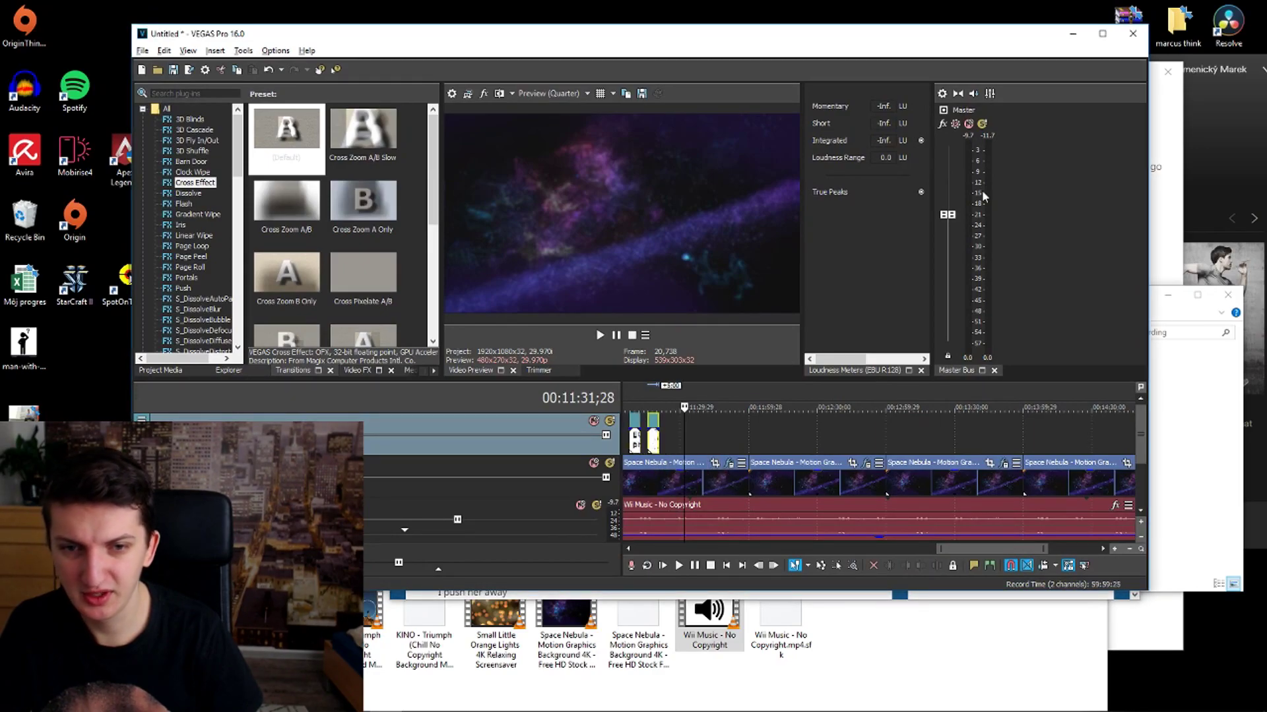
# Maximize VEGAS Pro and play the two Reddit screenshots over the nebula background
pyautogui.click(1102, 33)
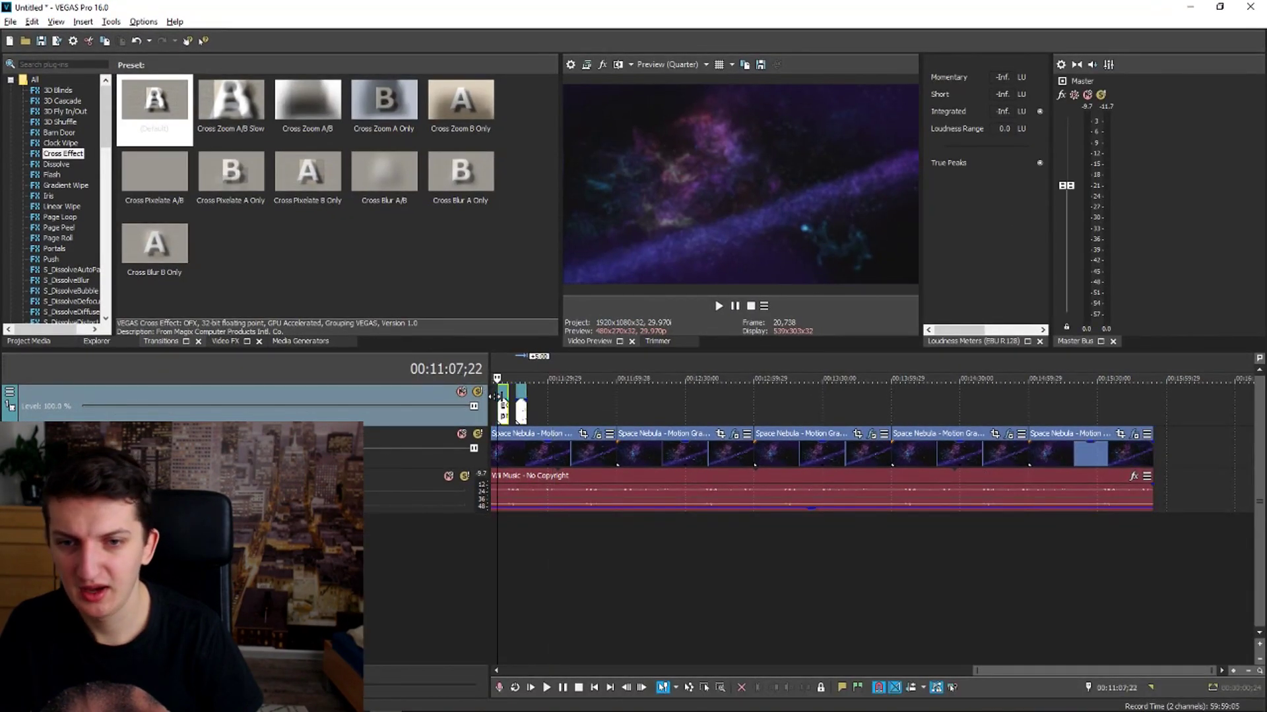
pyautogui.scroll(5, 498, 397)
pyautogui.press('space')
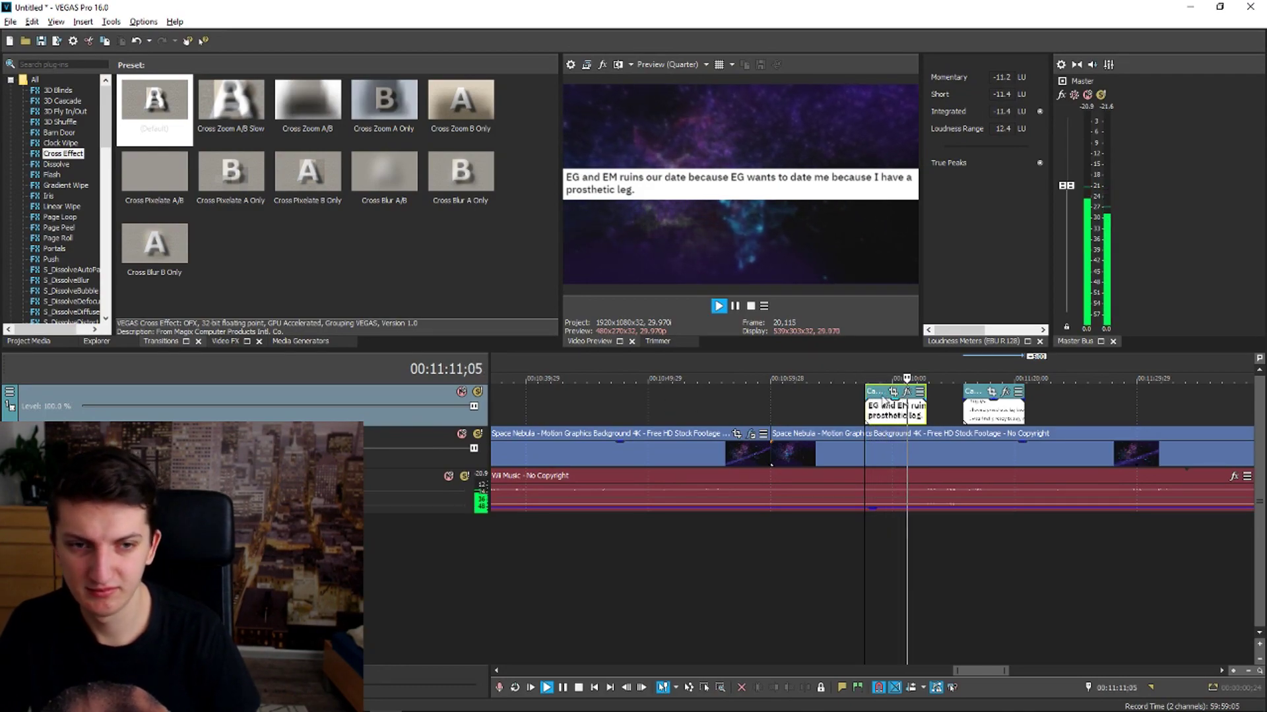
# Replay from 00:00:00 to preview the title and opening-lines screenshots back to back
pyautogui.press('space')
pyautogui.hscroll(-5, 594, 406)
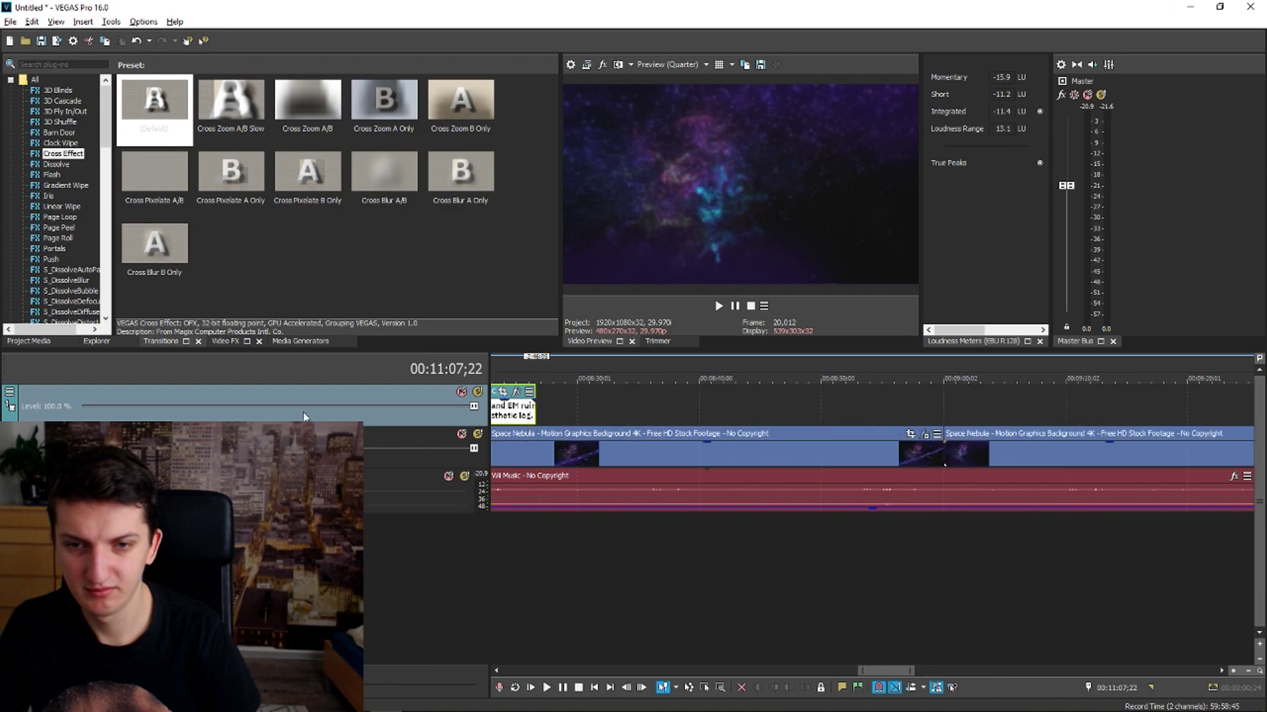
pyautogui.scroll(-10, 721, 452)
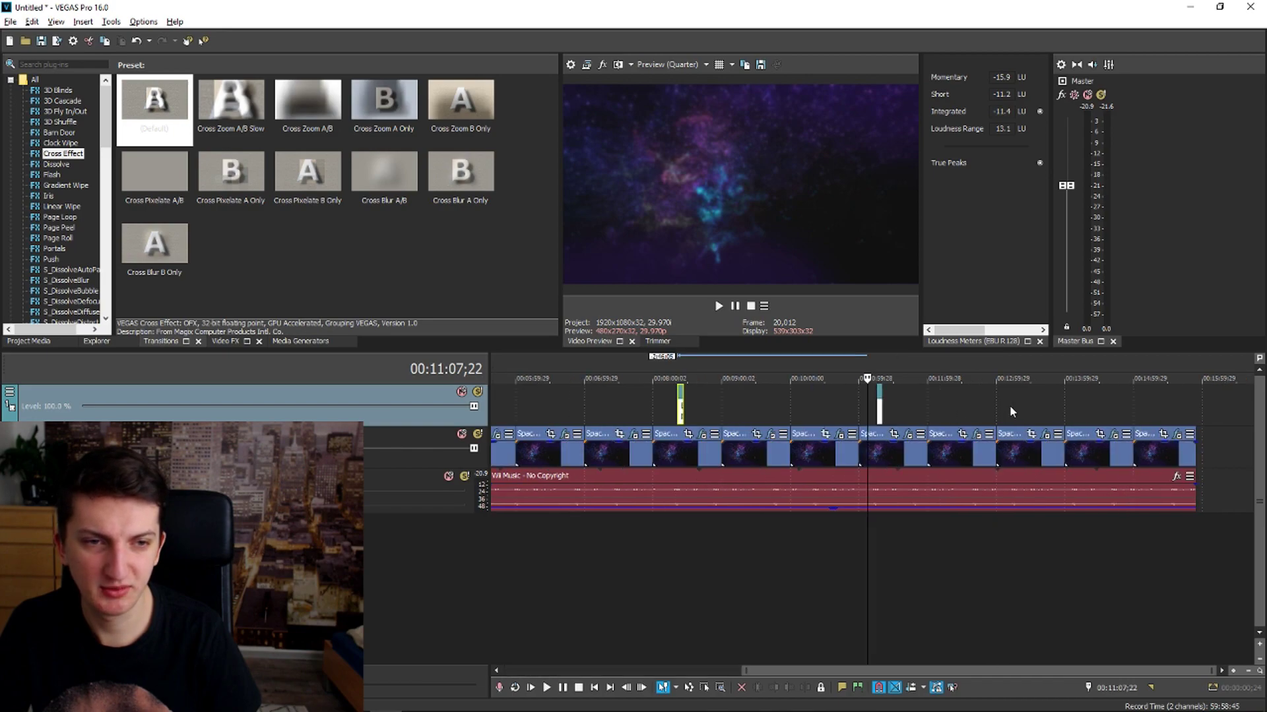
pyautogui.scroll(3, 1010, 405)
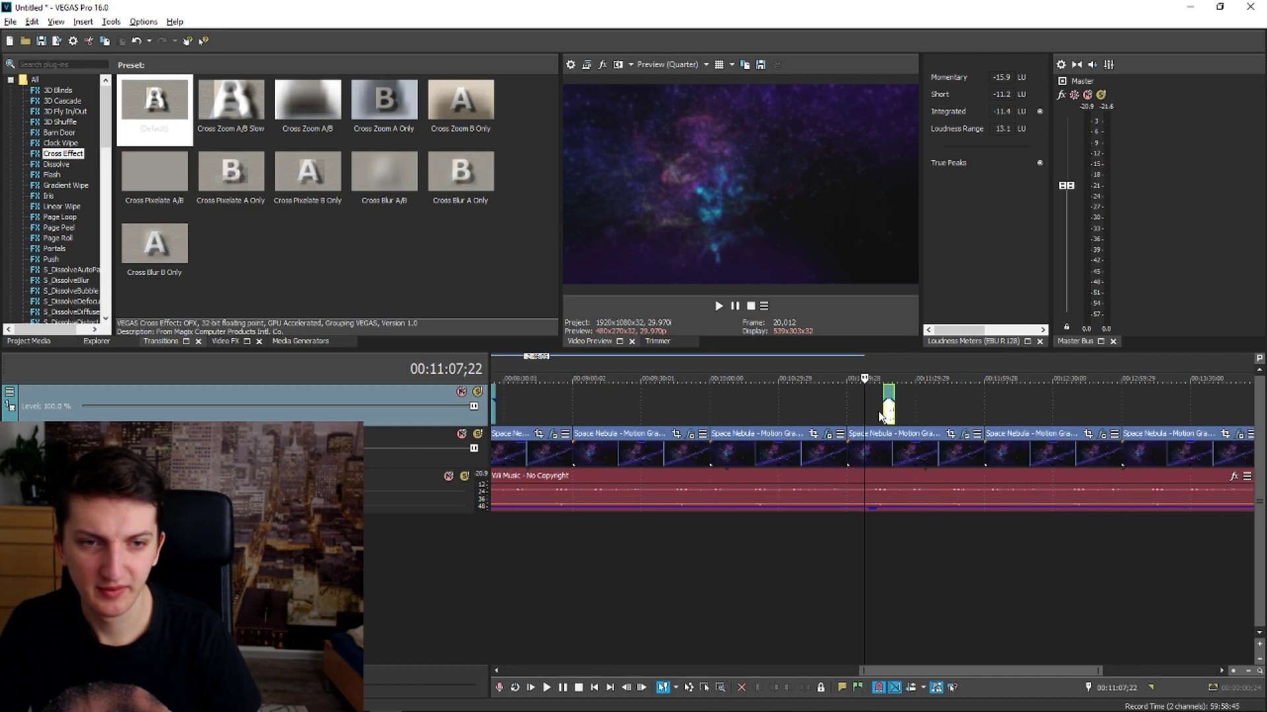
pyautogui.scroll(-2, 880, 417)
pyautogui.hscroll(-10, 412, 416)
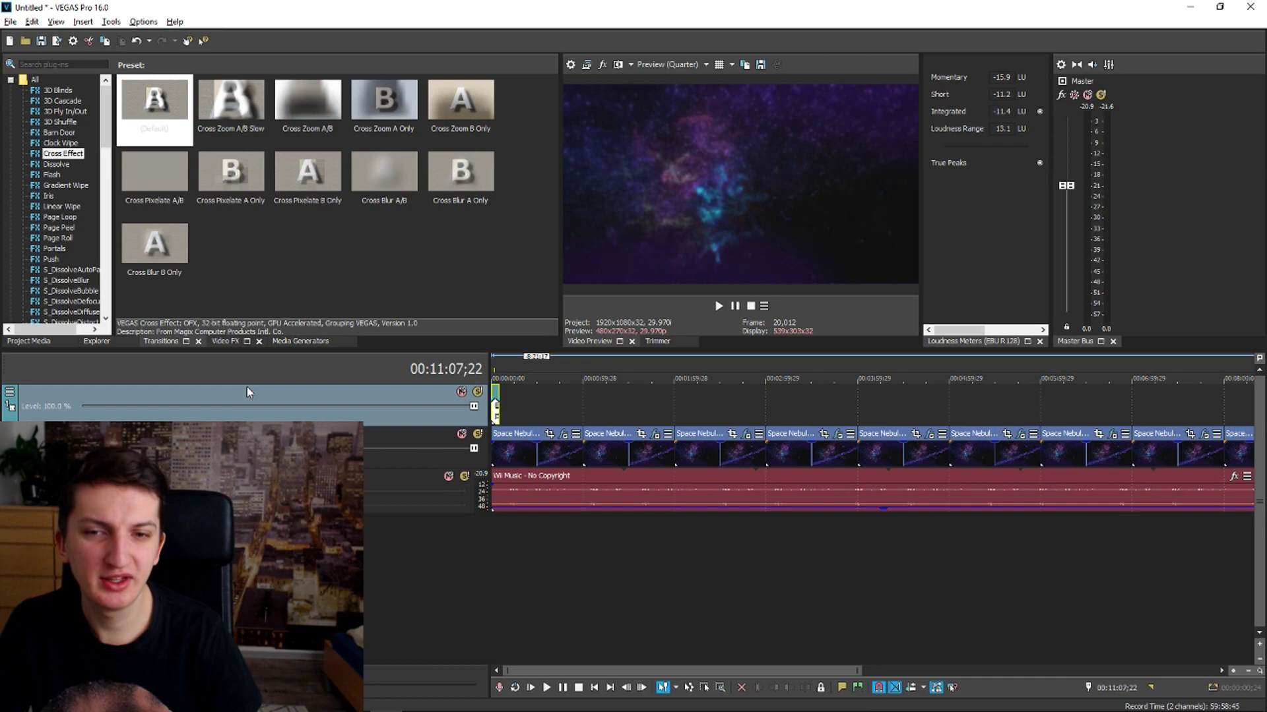
pyautogui.scroll(-1, 859, 478)
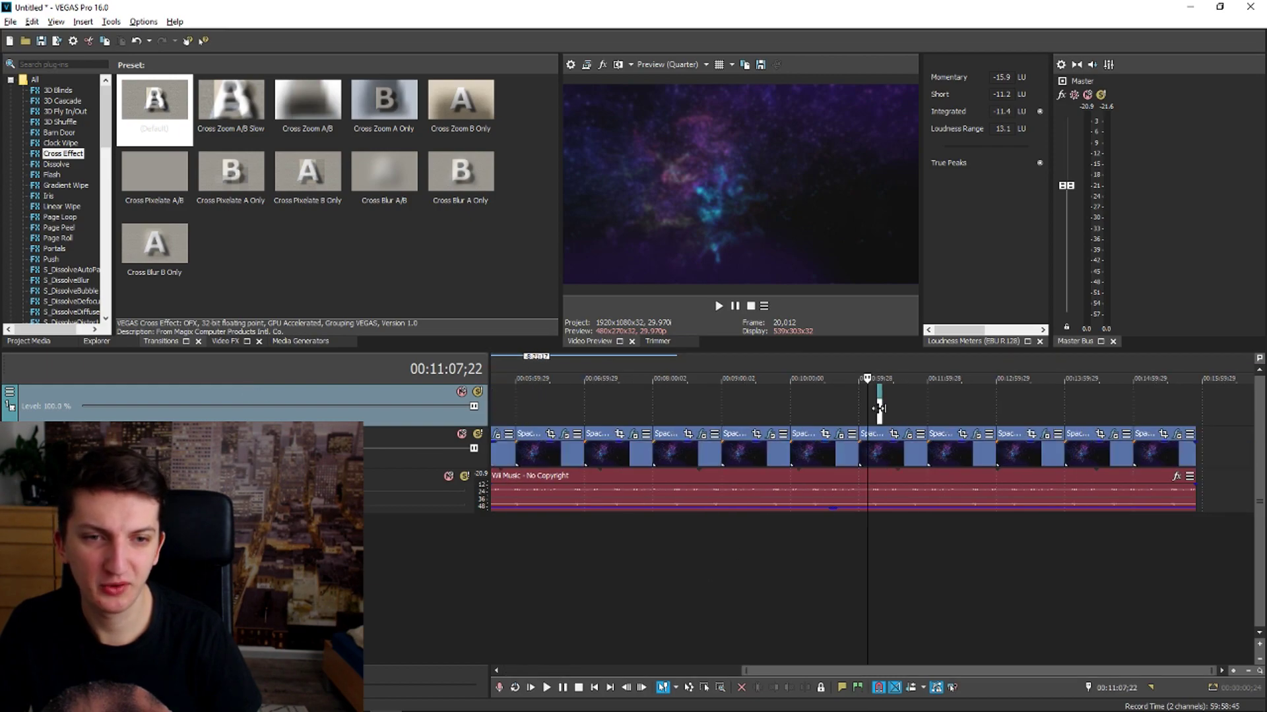
pyautogui.hscroll(-3, 880, 414)
pyautogui.hscroll(-2, 480, 396)
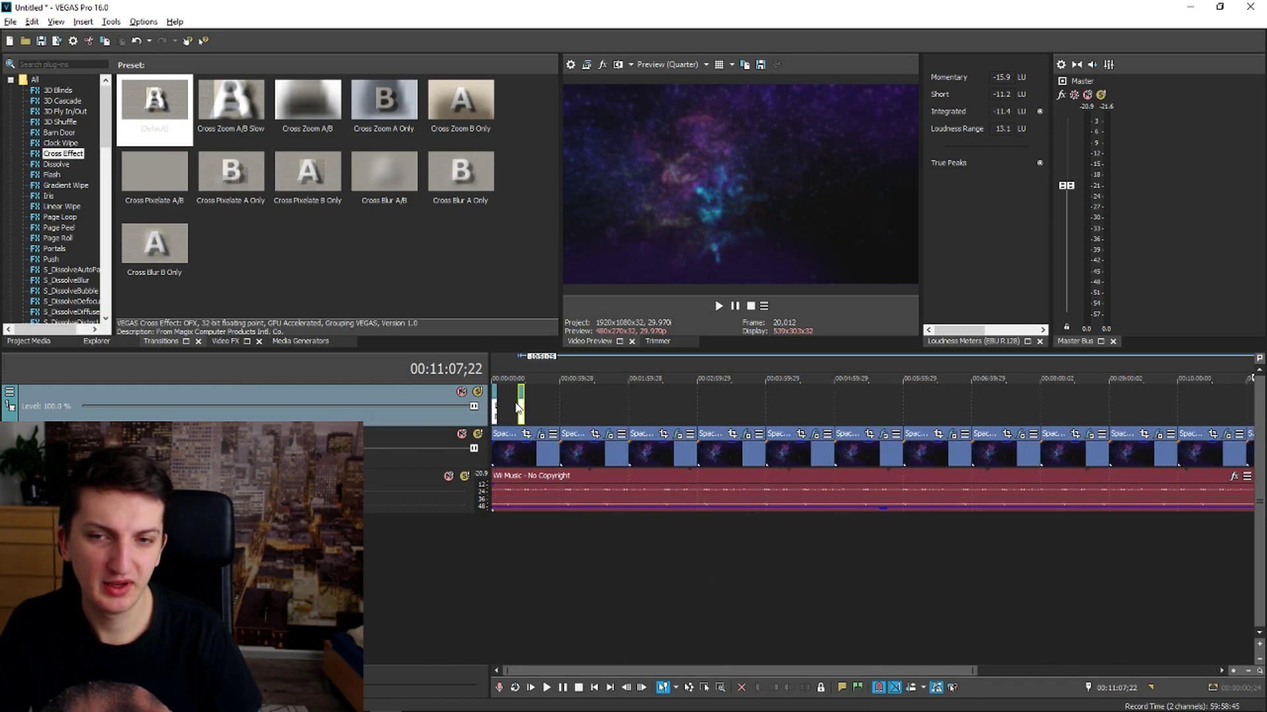
pyautogui.click(495, 558)
pyautogui.scroll(5, 524, 545)
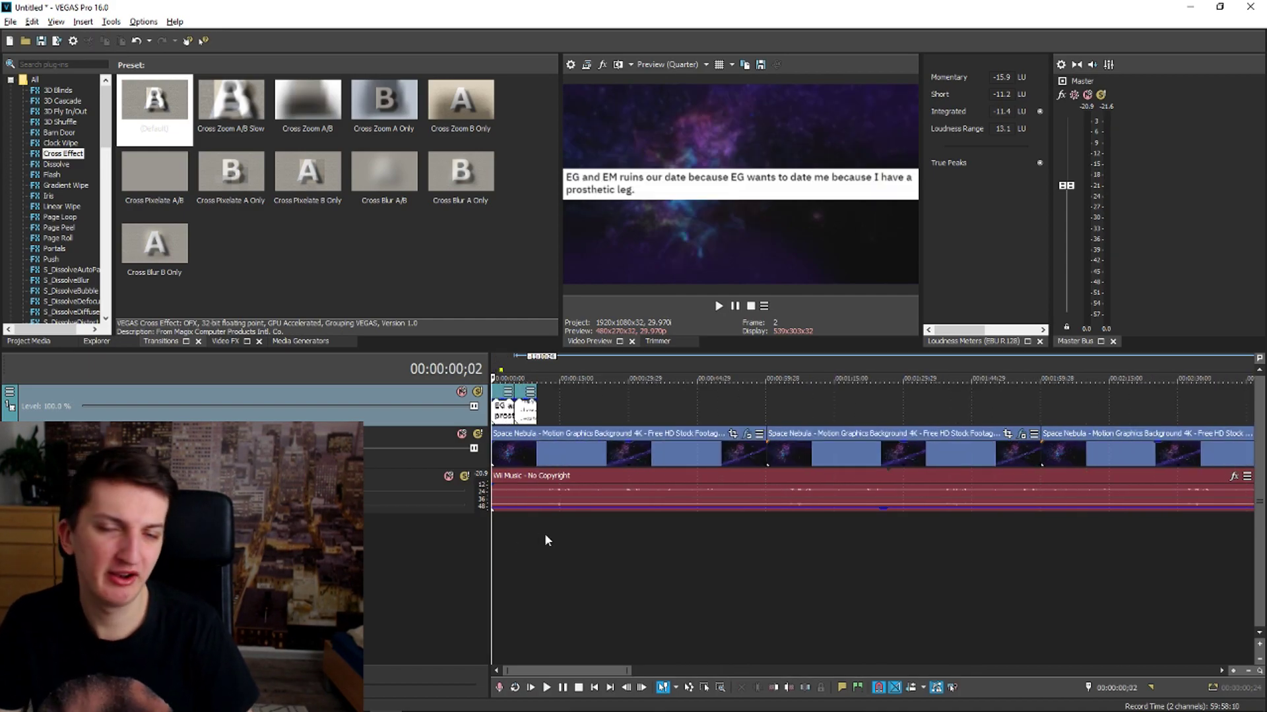
pyautogui.scroll(1, 524, 509)
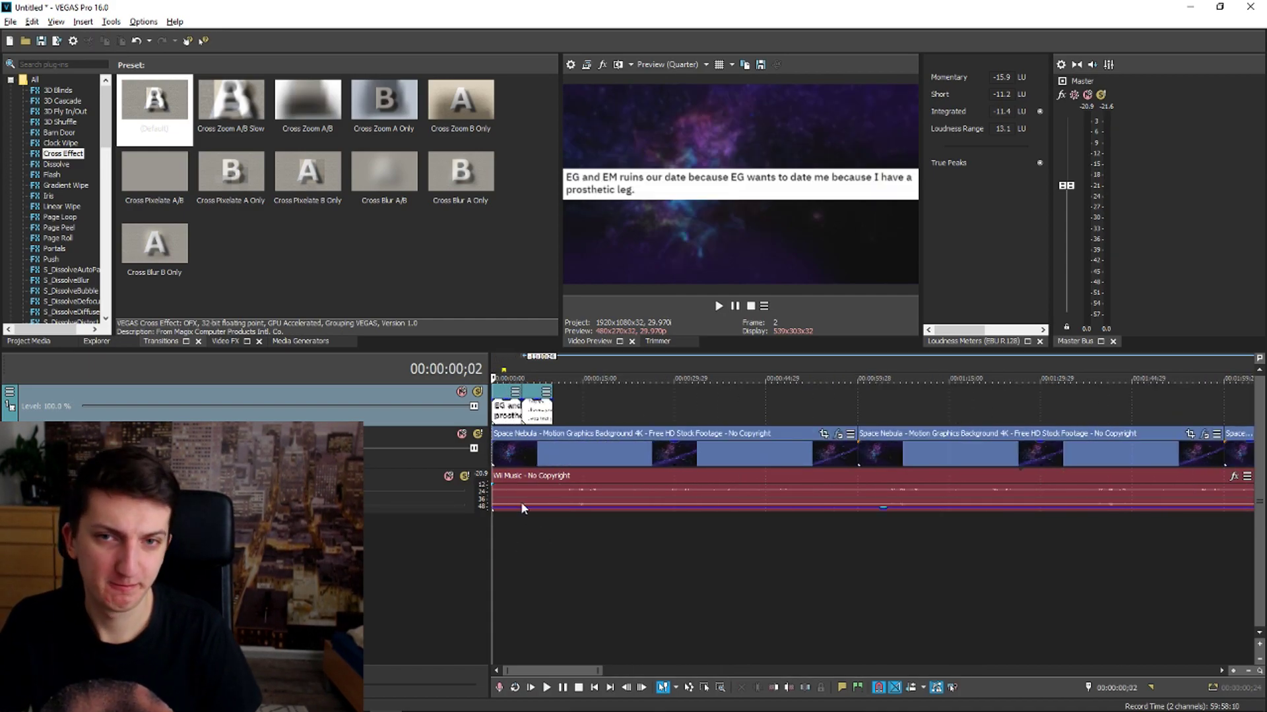
pyautogui.scroll(1, 550, 492)
pyautogui.press('space')
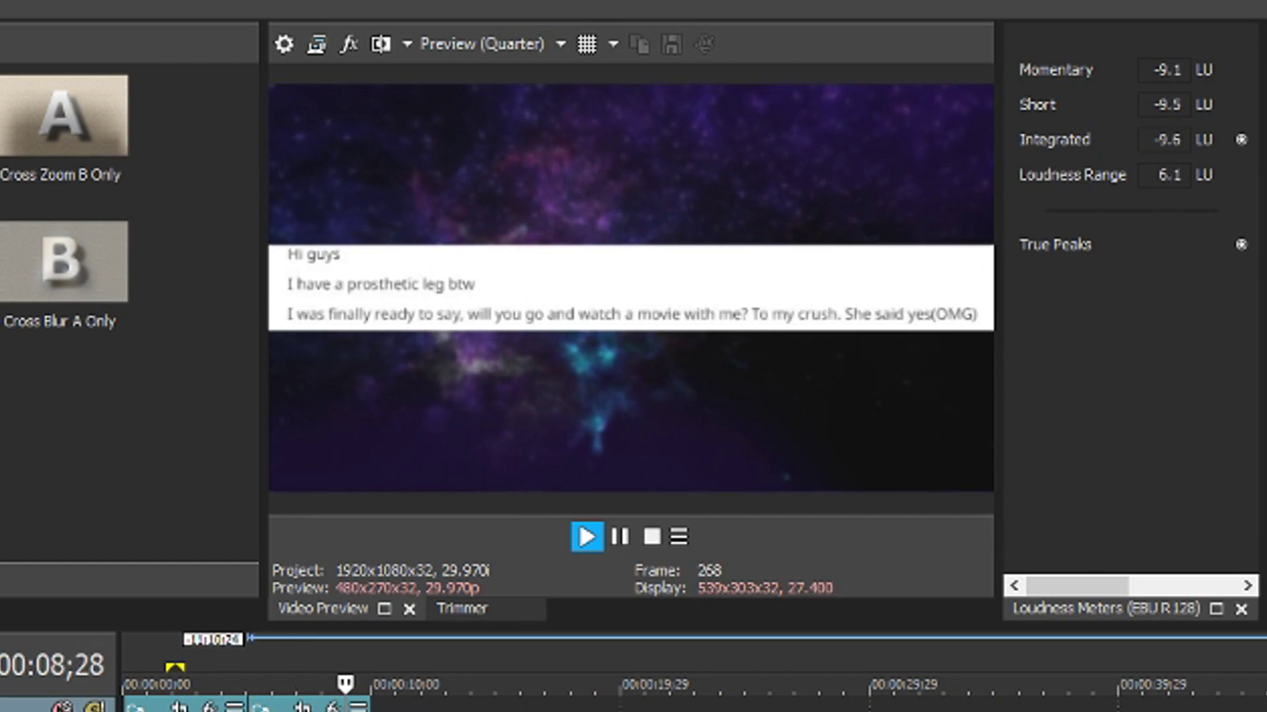
pyautogui.press('space')
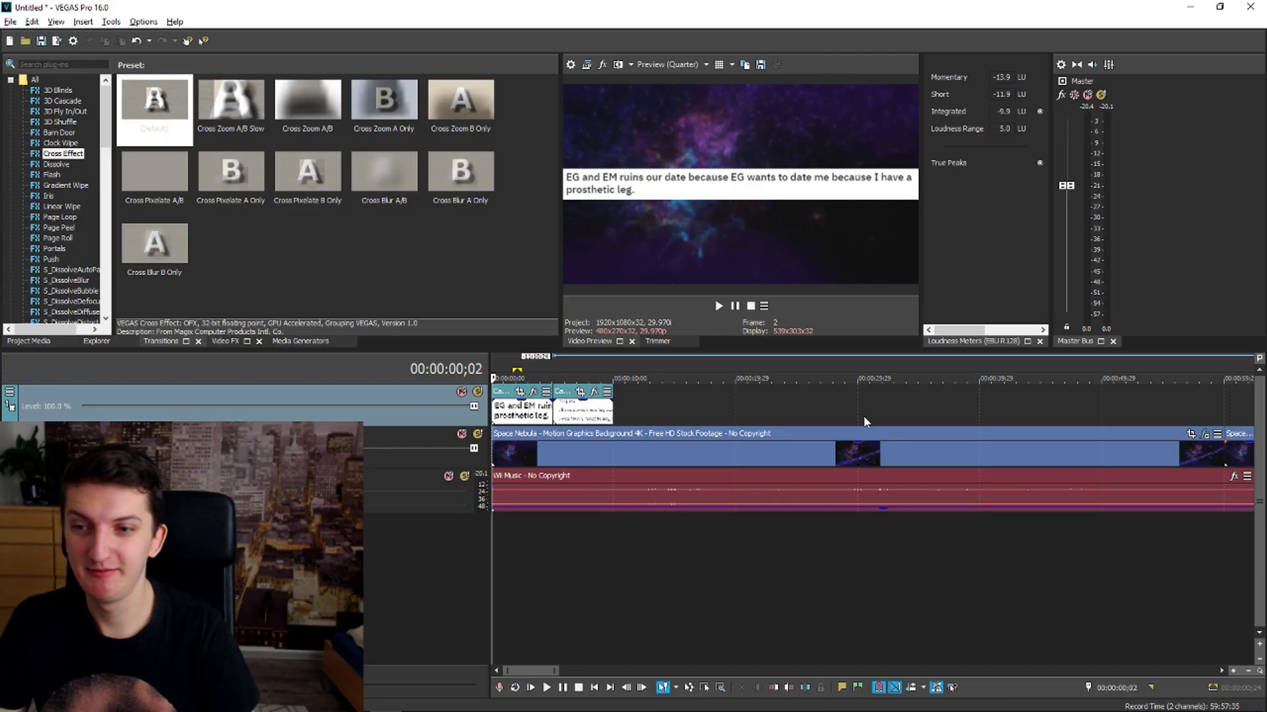
pyautogui.scroll(-5, 745, 500)
pyautogui.scroll(-5, 639, 487)
pyautogui.scroll(-3, 629, 484)
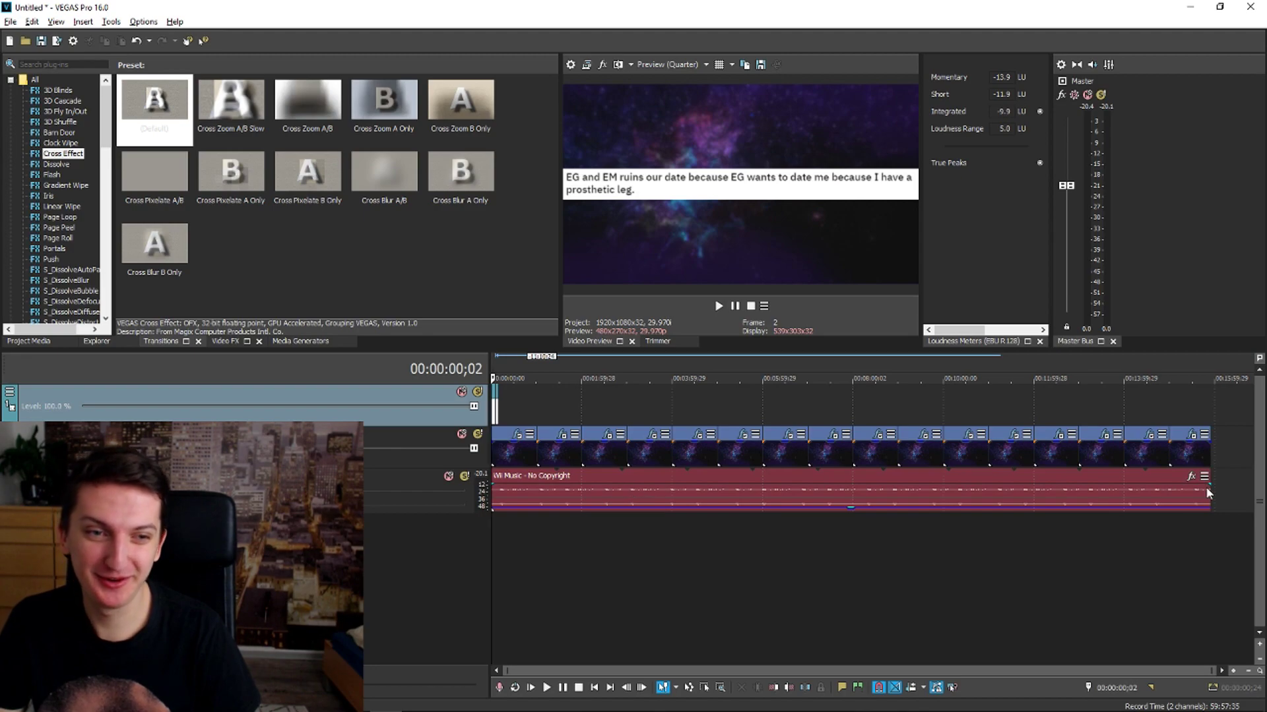
# Extend the first Capture event's right edge on the top track and preview its timing
pyautogui.moveTo(1132, 397); pyautogui.dragTo(590, 406)
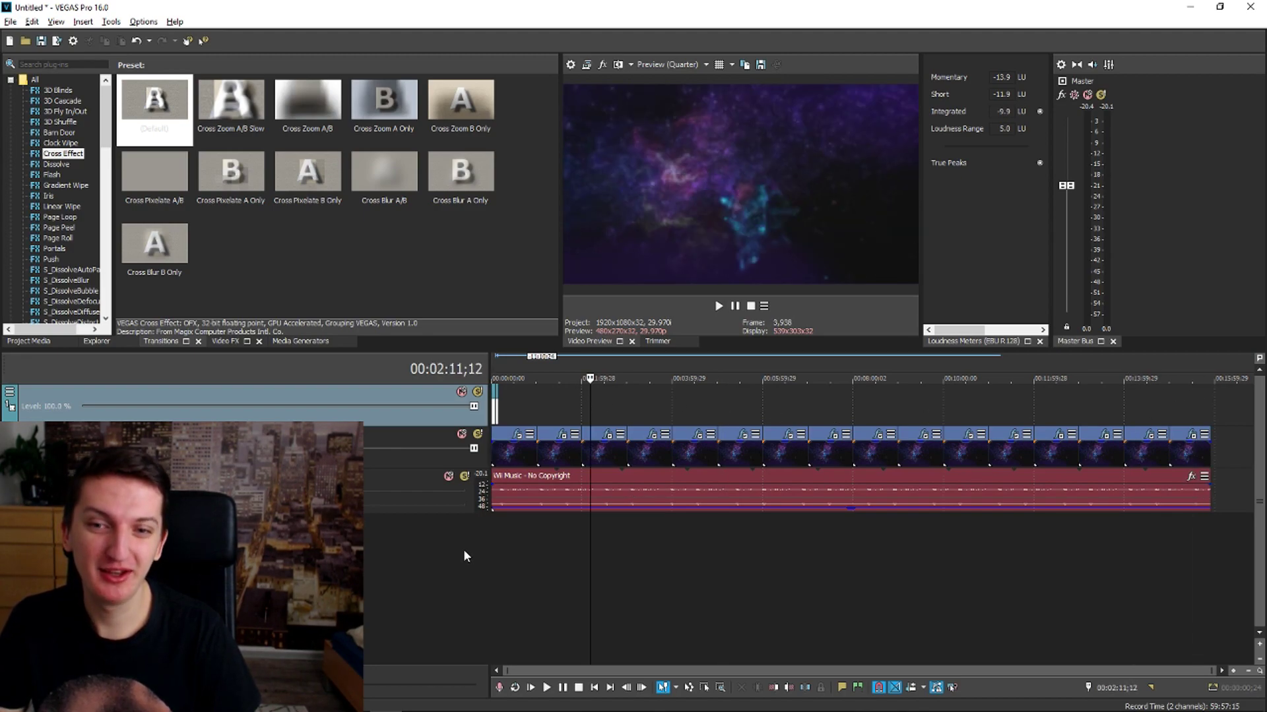
pyautogui.scroll(2, 535, 535)
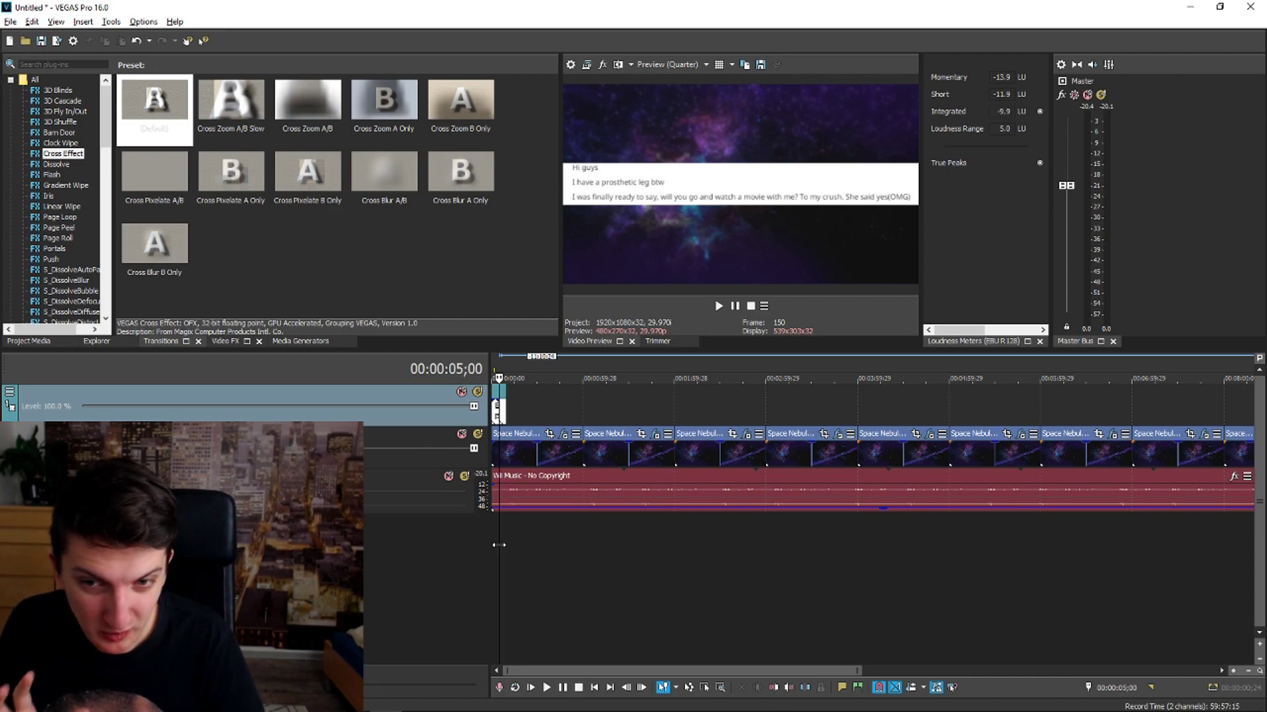
pyautogui.scroll(2, 514, 510)
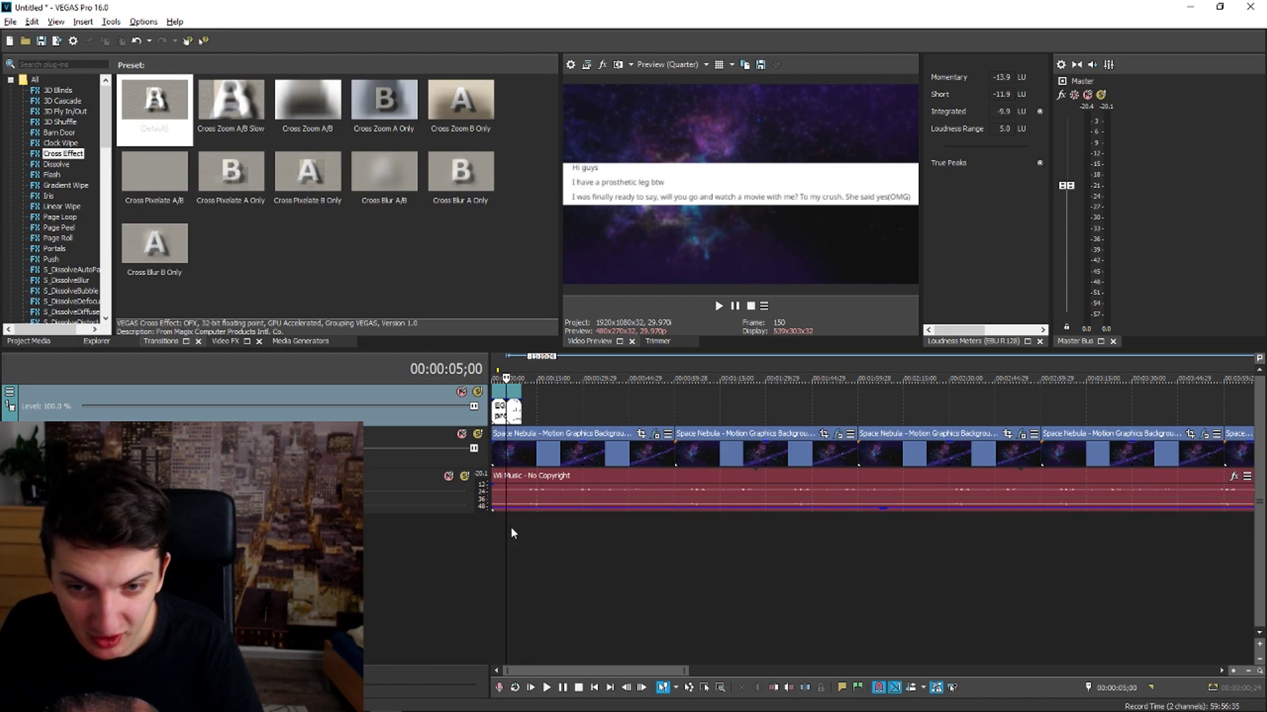
pyautogui.moveTo(520, 411); pyautogui.dragTo(567, 412)
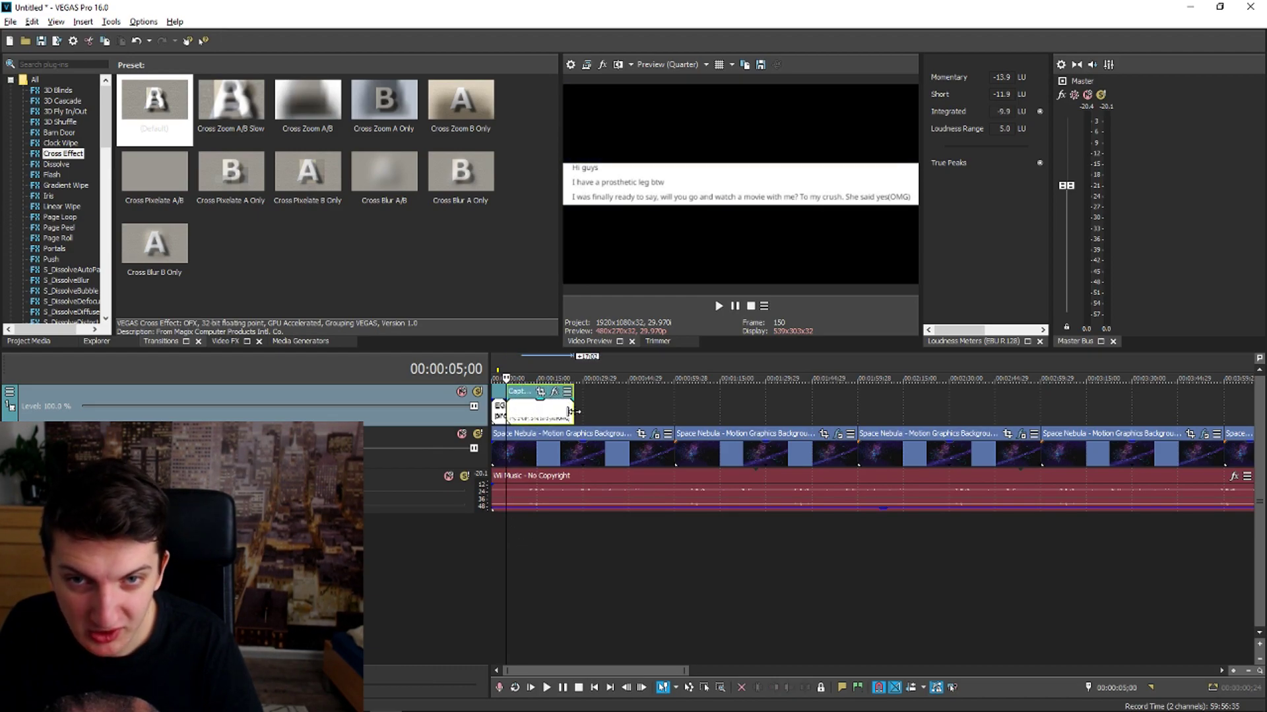
pyautogui.press('space')
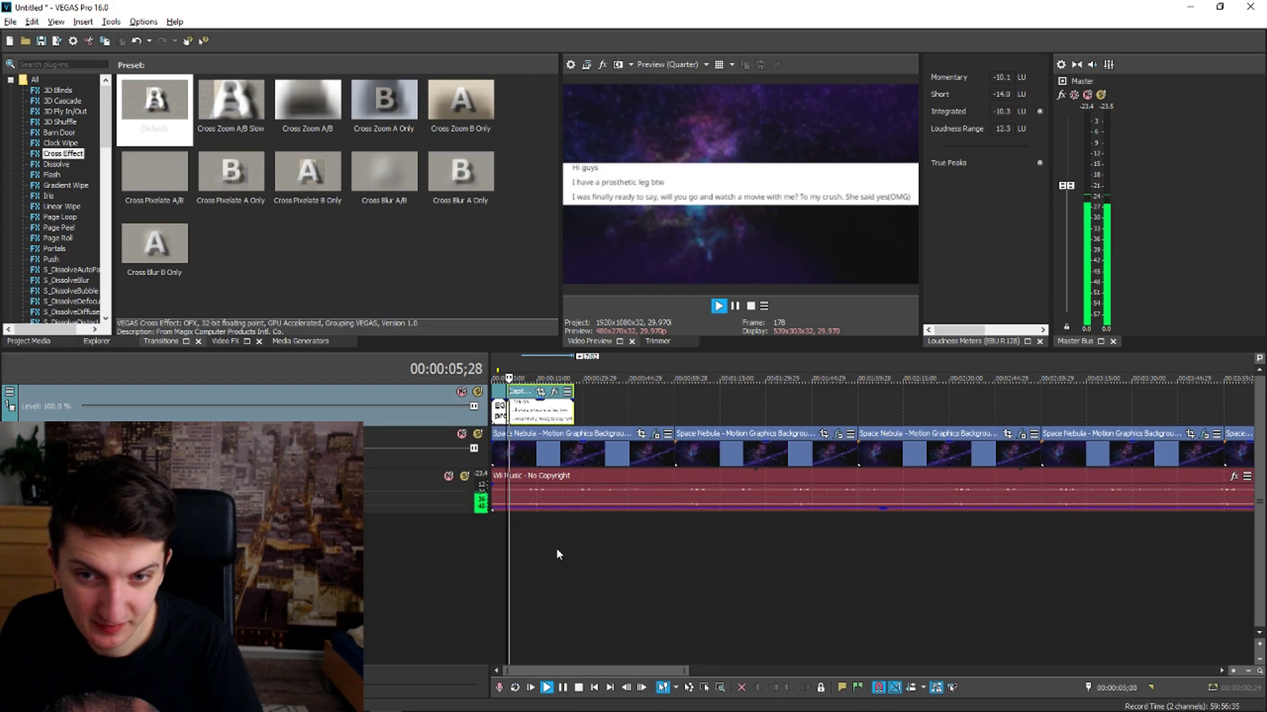
pyautogui.scroll(-5, 669, 519)
pyautogui.press('space')
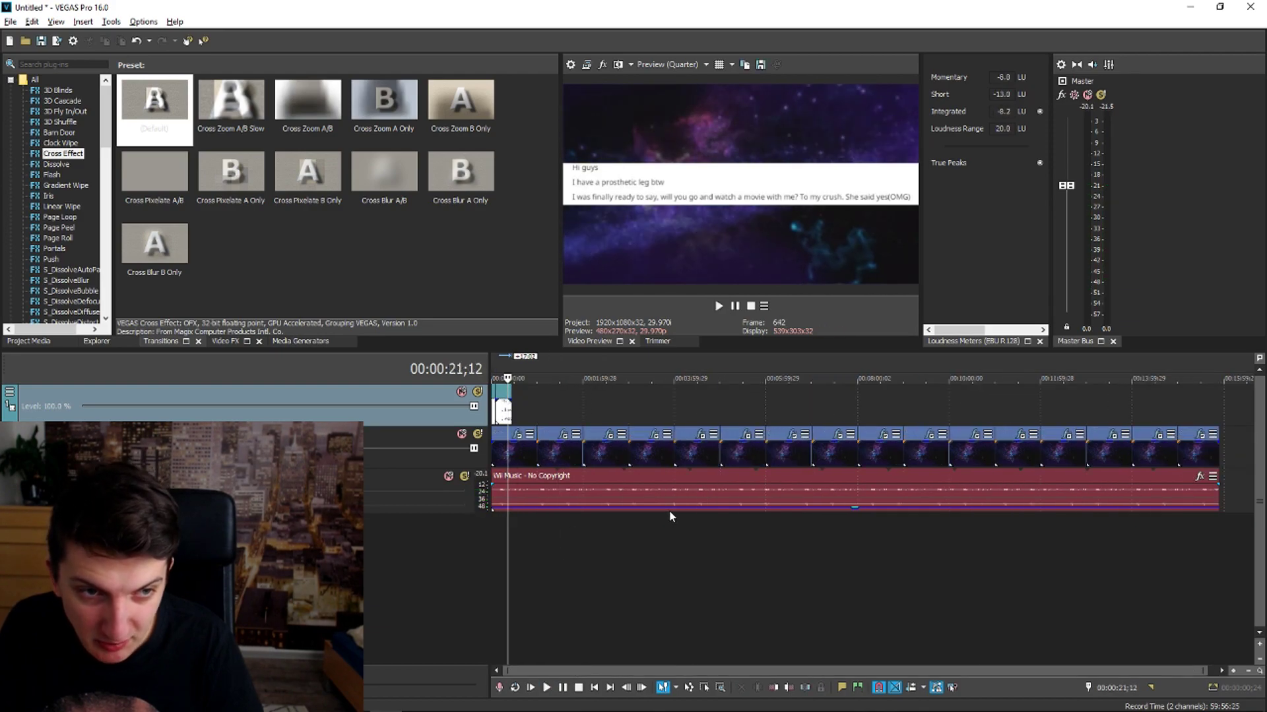
pyautogui.scroll(-1, 670, 510)
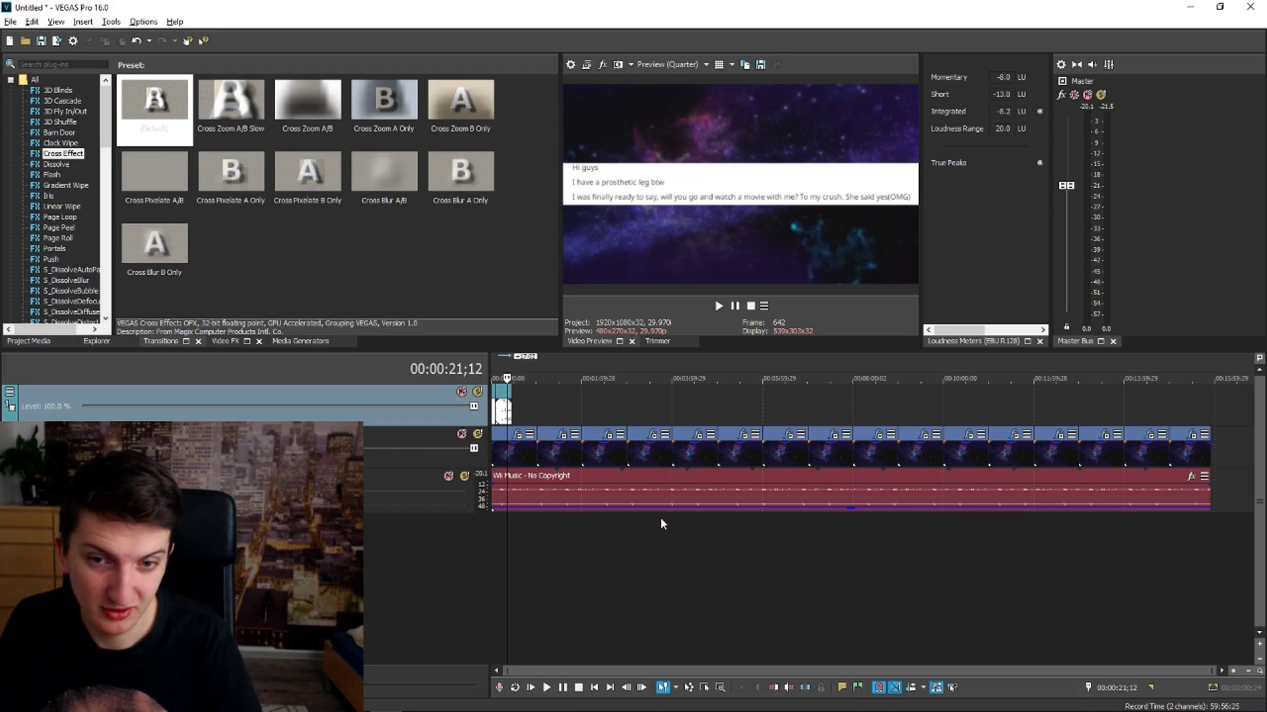
pyautogui.scroll(1, 660, 518)
pyautogui.scroll(-1, 653, 518)
pyautogui.scroll(2, 650, 530)
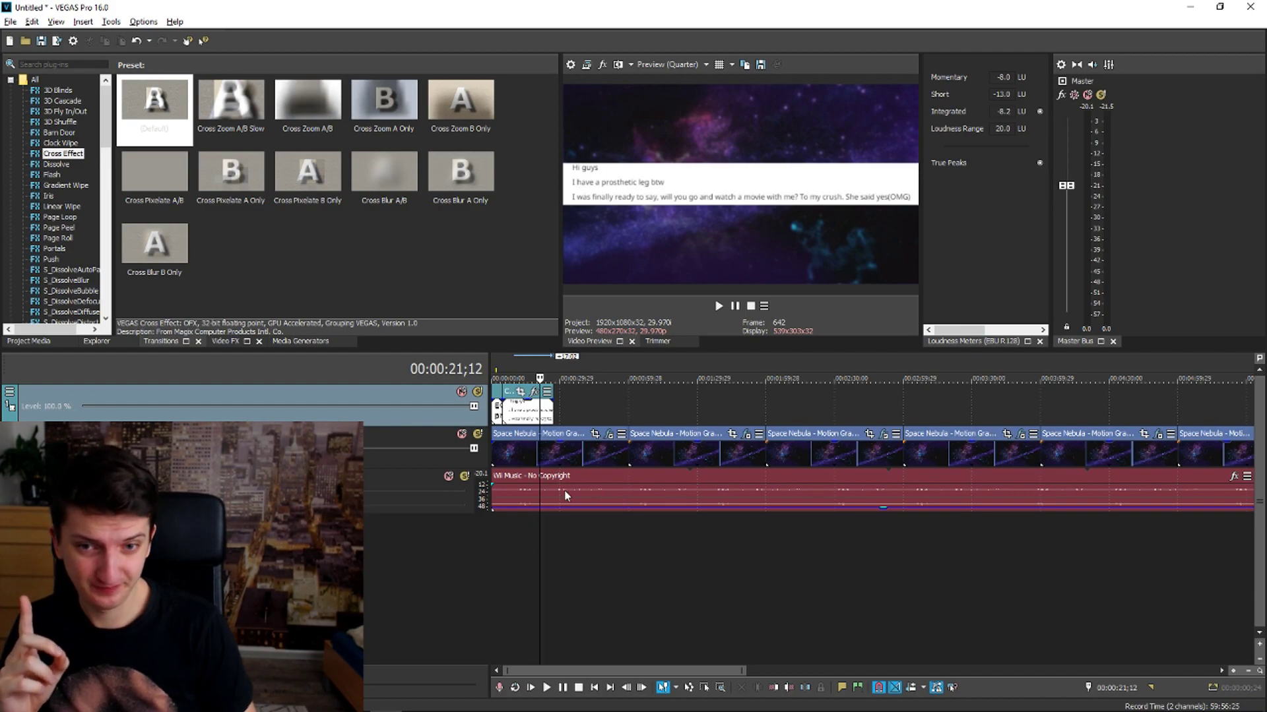
# Open the context menu of the top video track header
pyautogui.rightClick(374, 426)
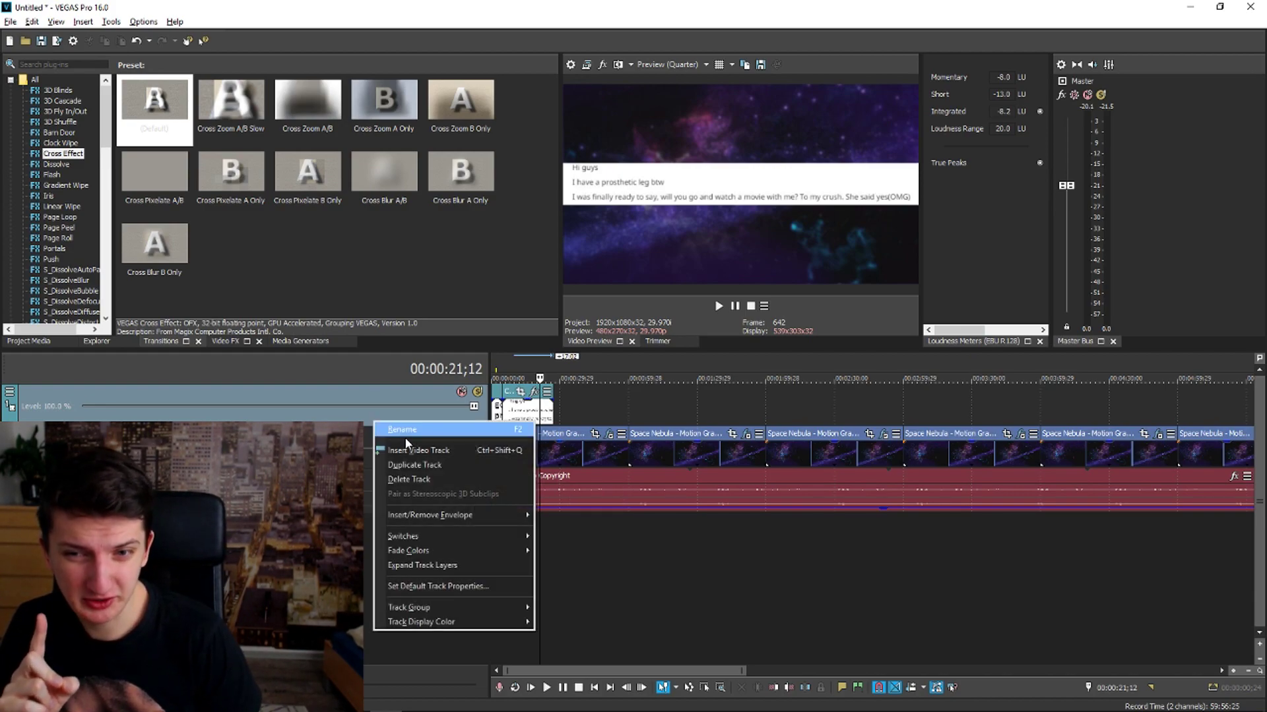
# Insert a new top video track, nudge the screenshot's Pan/Crop framing right, and reposition the playhead
pyautogui.click(425, 450)
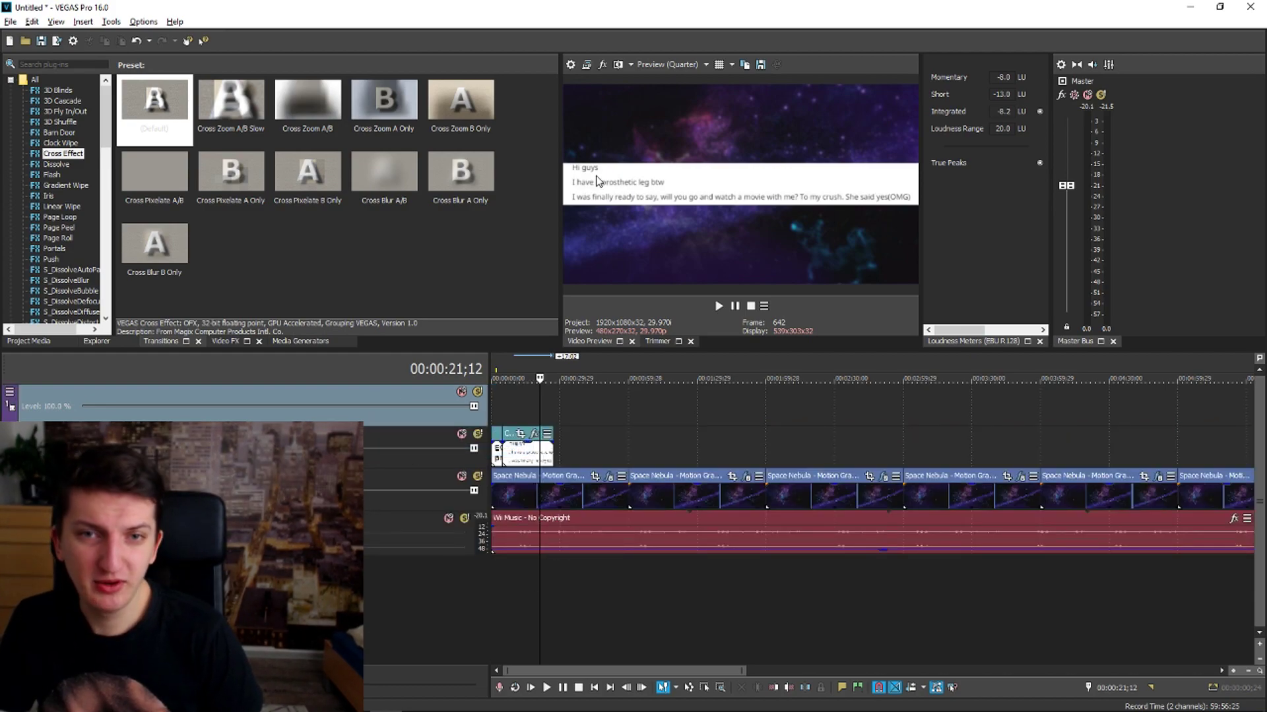
pyautogui.click(521, 435)
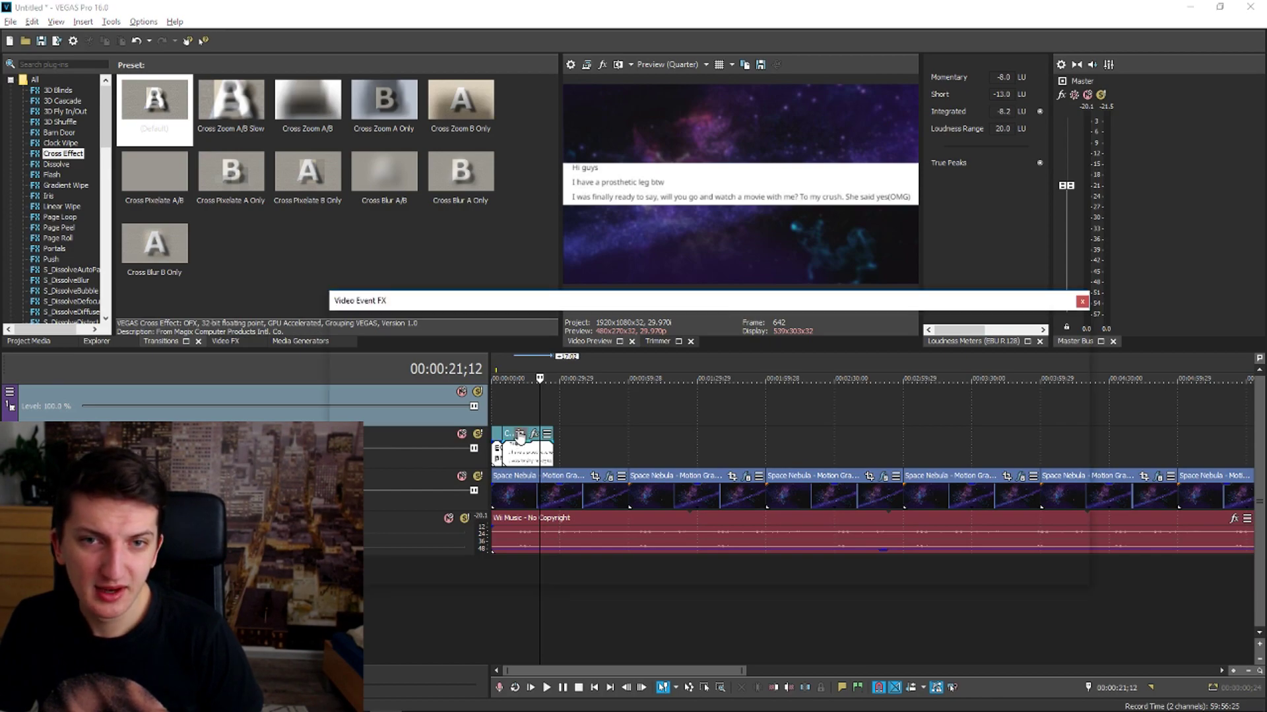
pyautogui.scroll(-2, 640, 451)
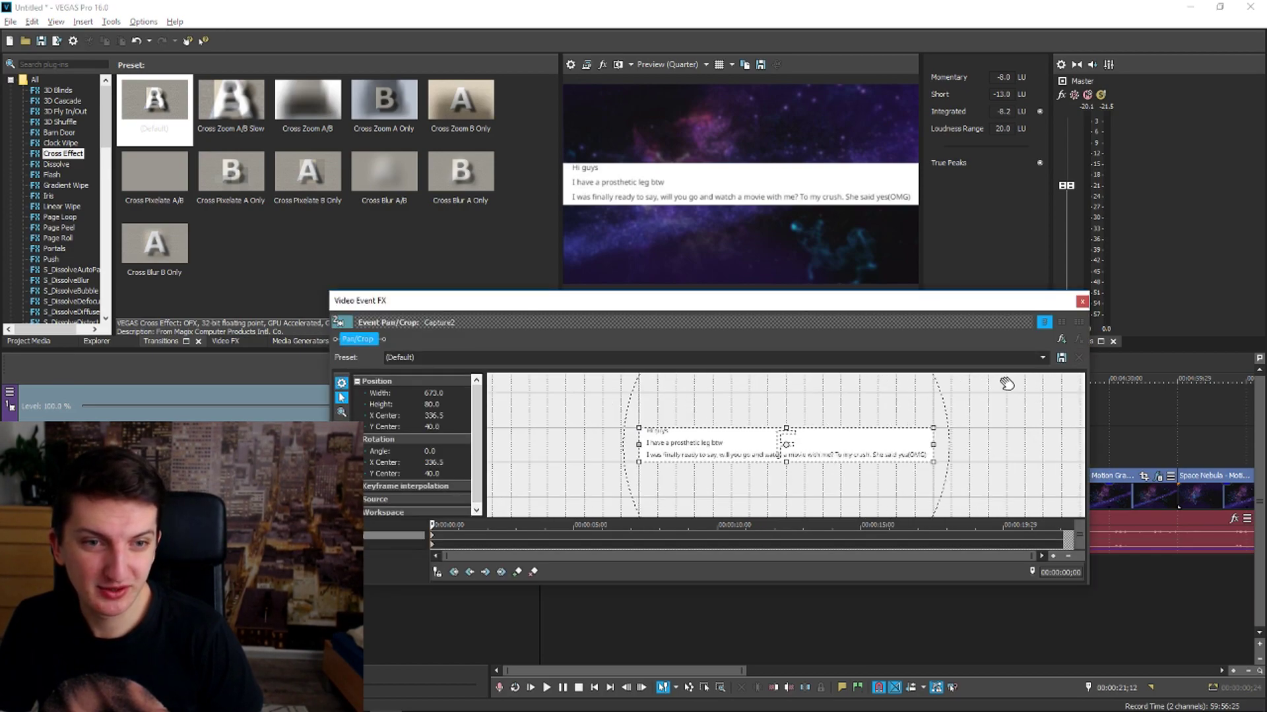
pyautogui.moveTo(803, 449); pyautogui.dragTo(809, 445)
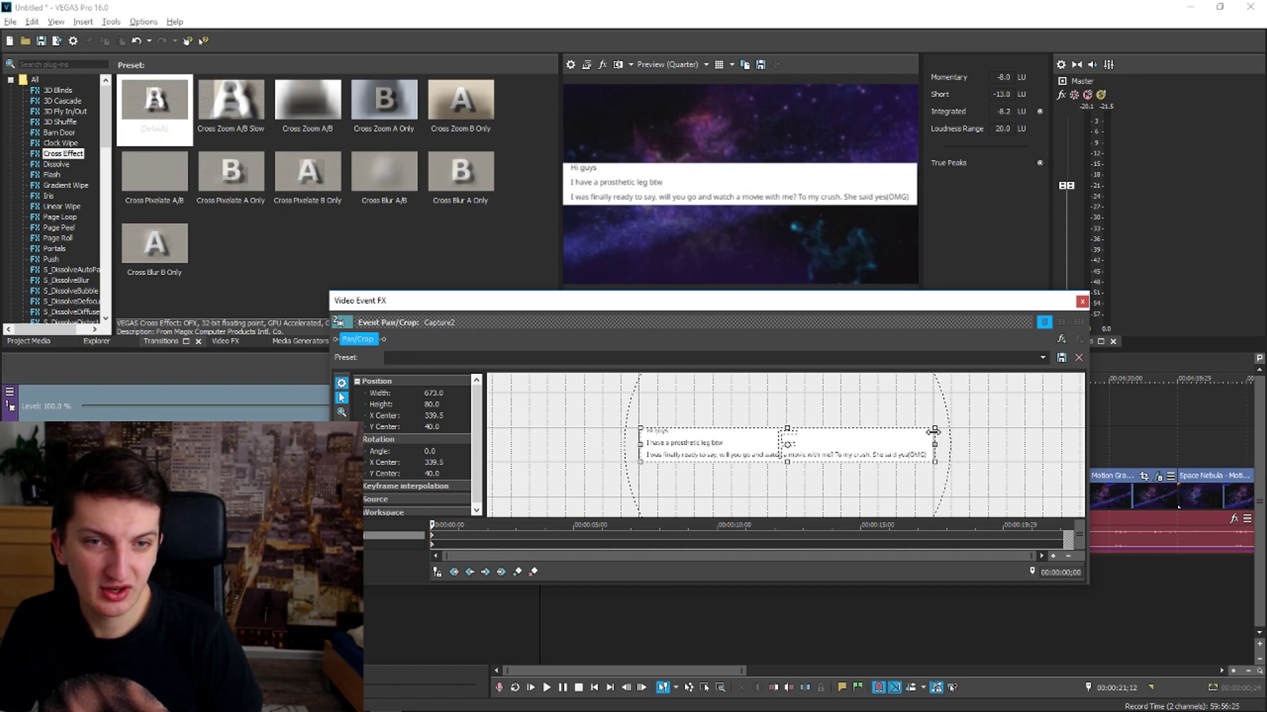
pyautogui.click(1082, 302)
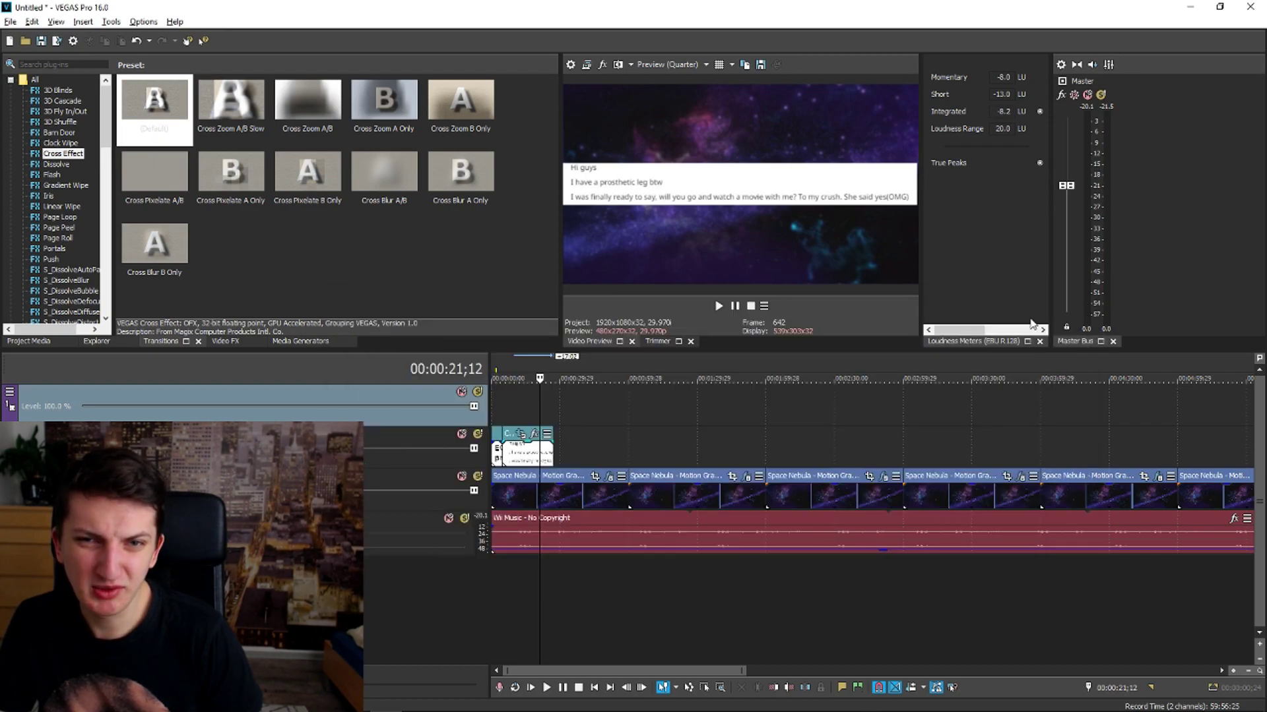
pyautogui.click(501, 576)
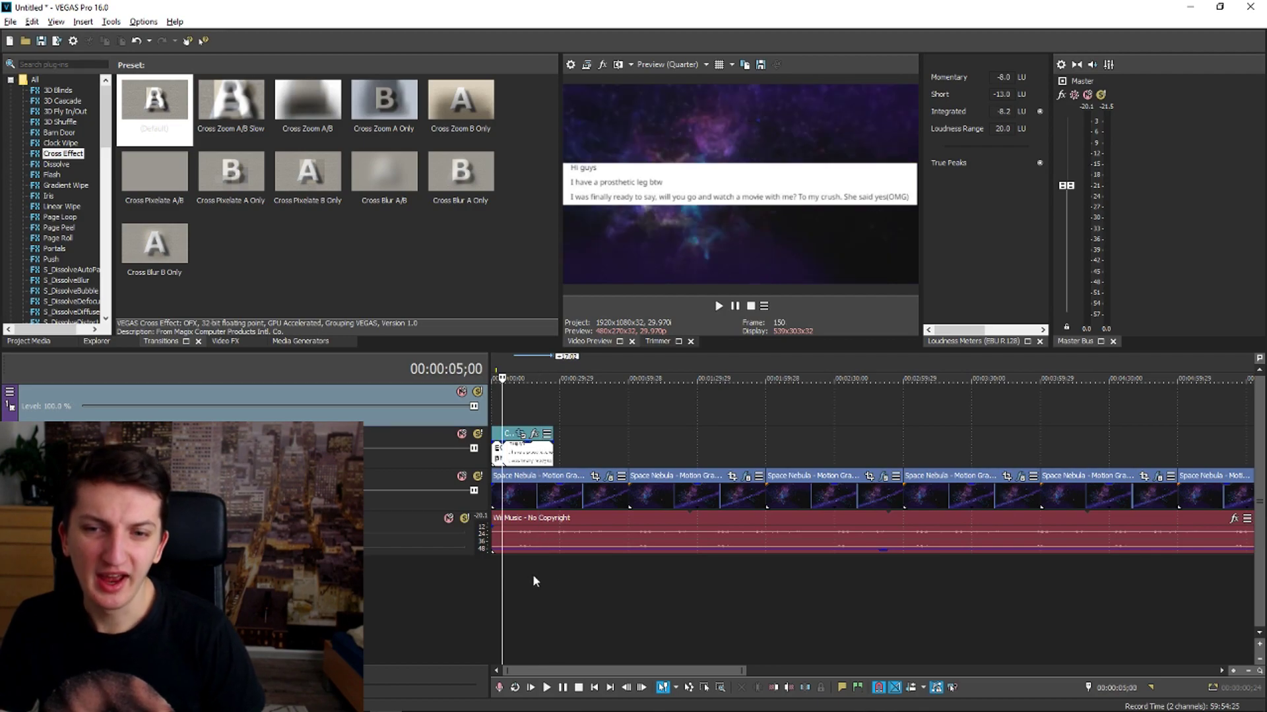
pyautogui.click(533, 574)
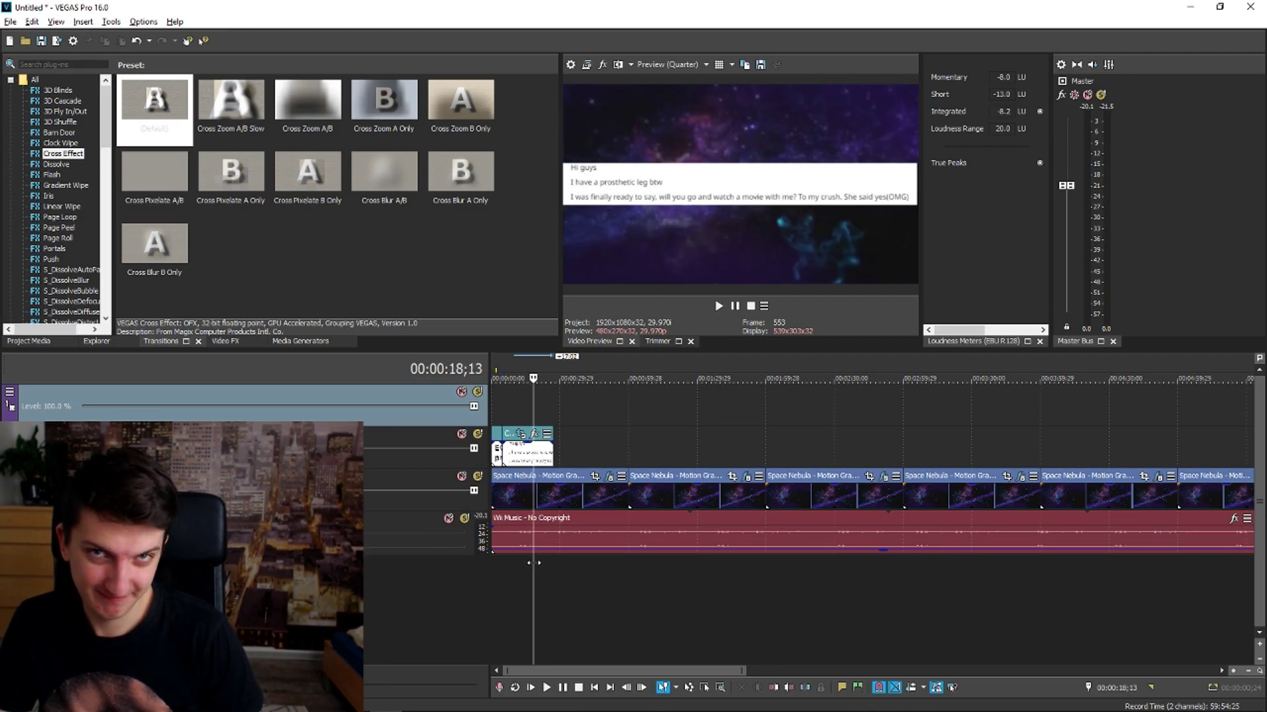
pyautogui.moveTo(543, 578); pyautogui.dragTo(495, 594)
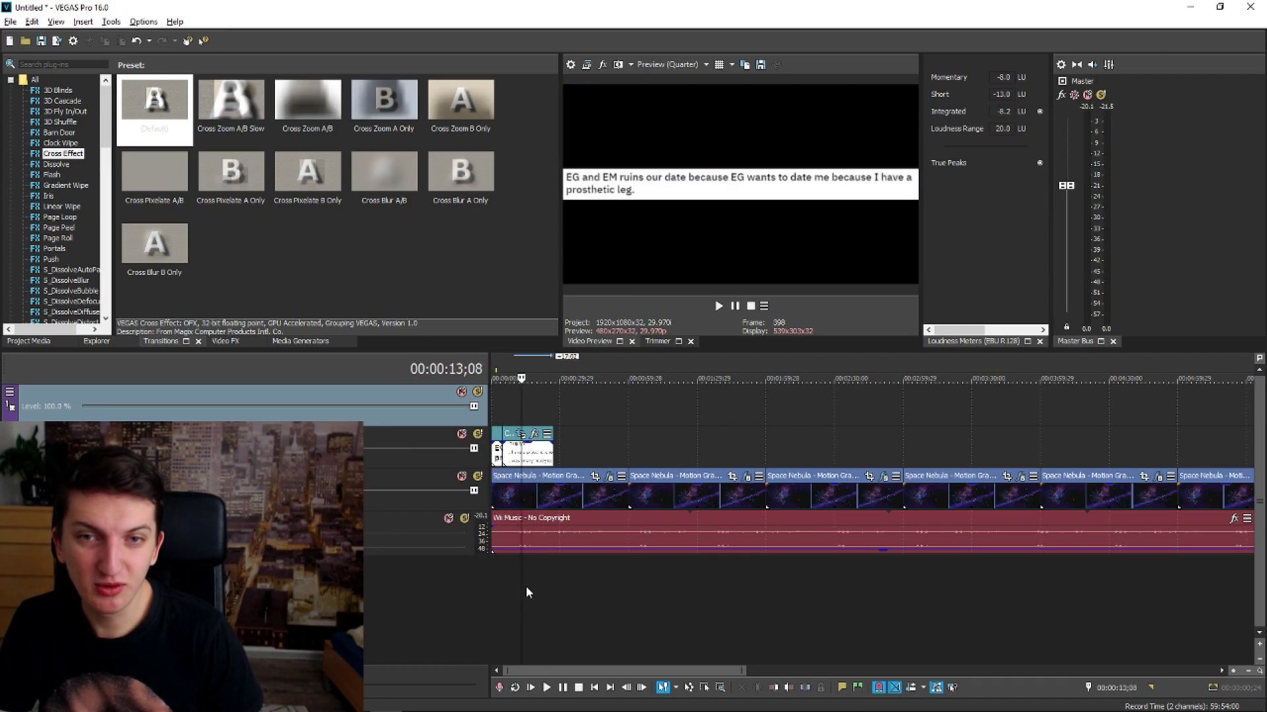
pyautogui.click(534, 586)
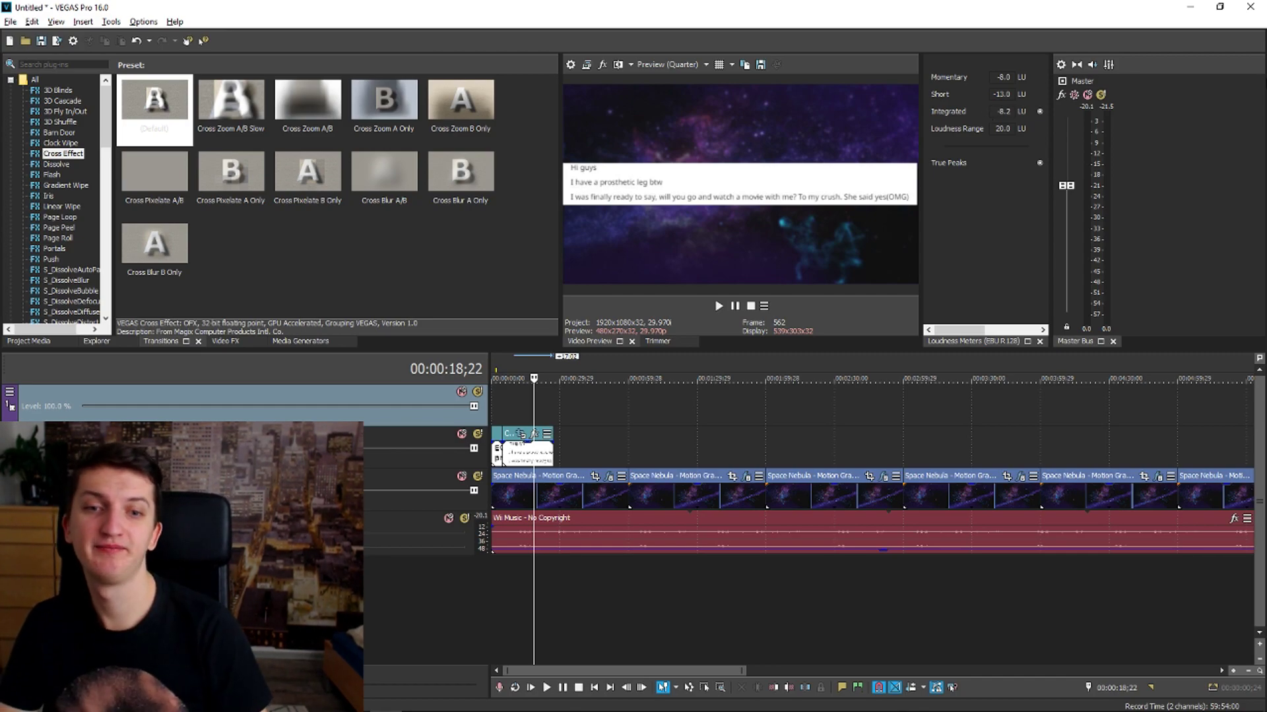
pyautogui.scroll(-2, 990, 583)
pyautogui.click(978, 583)
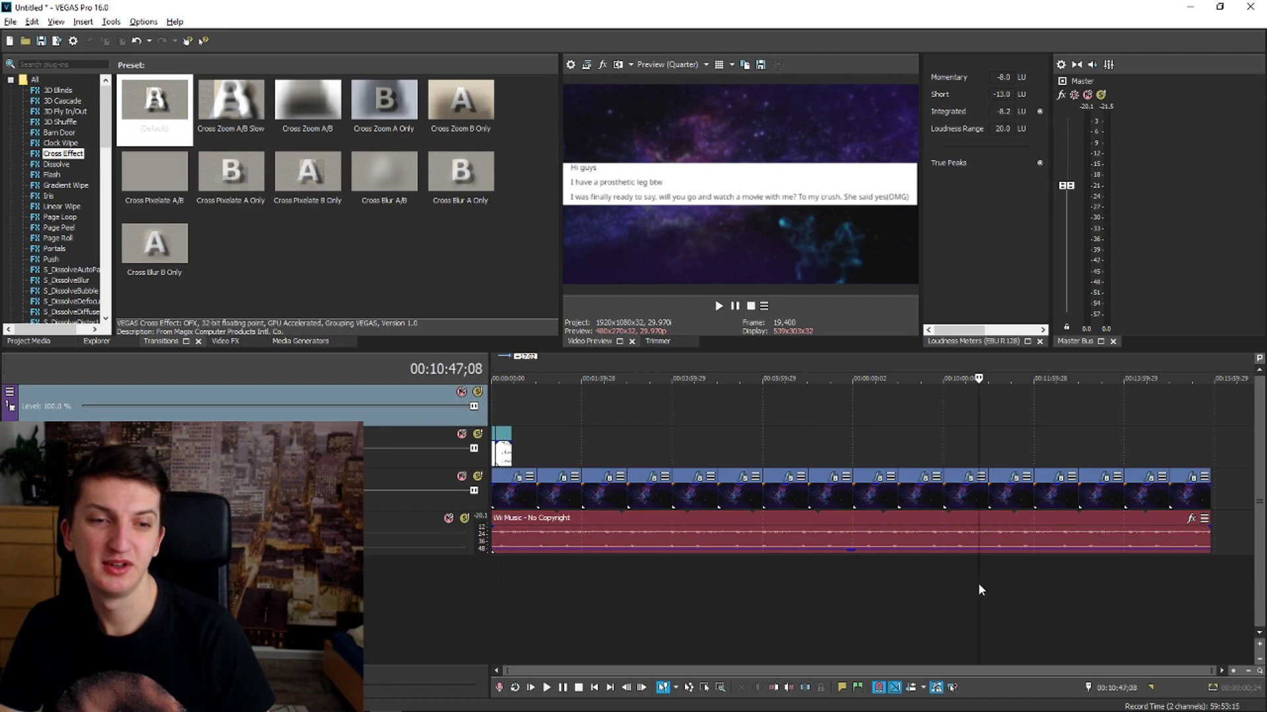
pyautogui.click(1101, 573)
pyautogui.click(1159, 579)
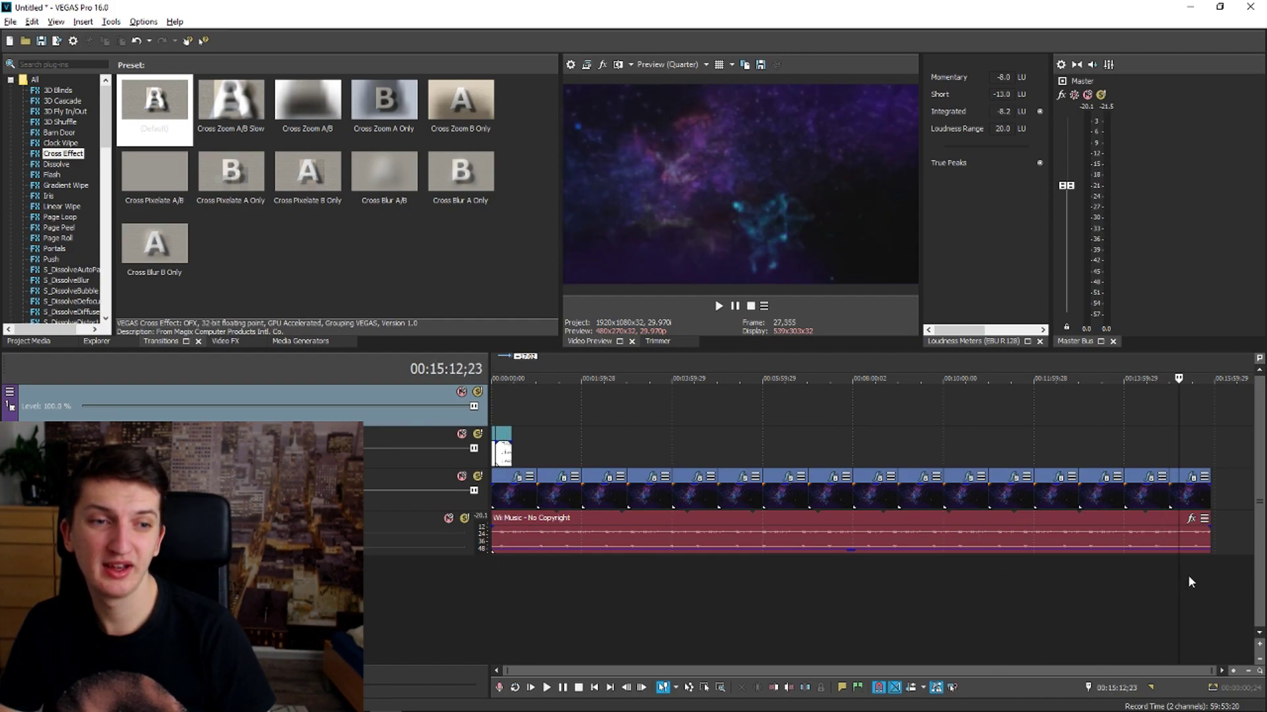
pyautogui.click(787, 584)
pyautogui.click(978, 578)
pyautogui.click(1091, 579)
pyautogui.click(731, 576)
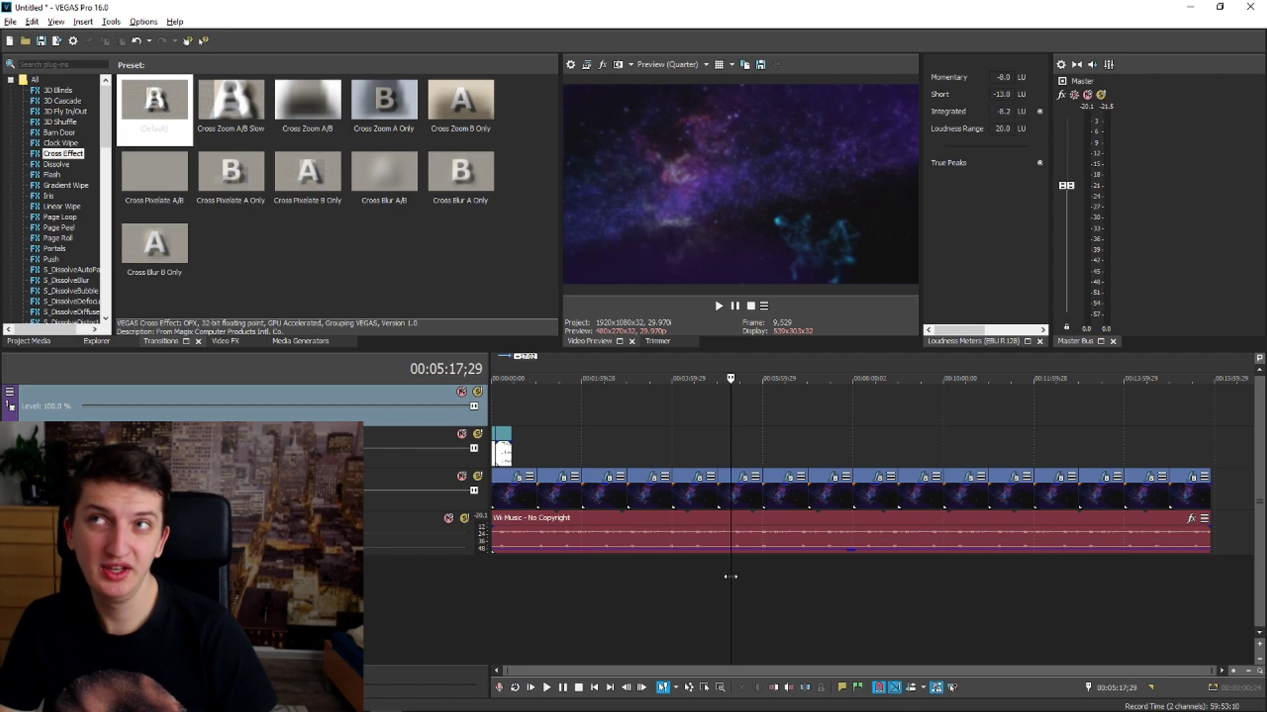
pyautogui.click(930, 598)
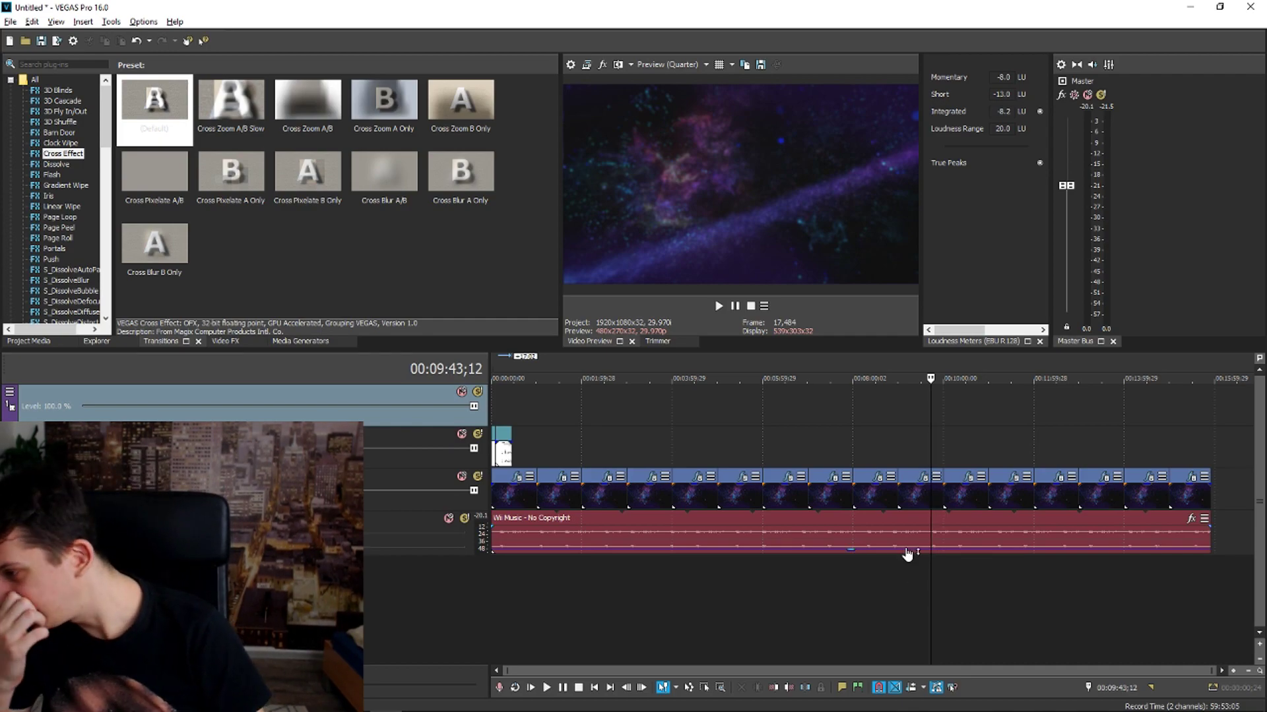
pyautogui.moveTo(851, 547)
pyautogui.moveTo(809, 572); pyautogui.dragTo(946, 597)
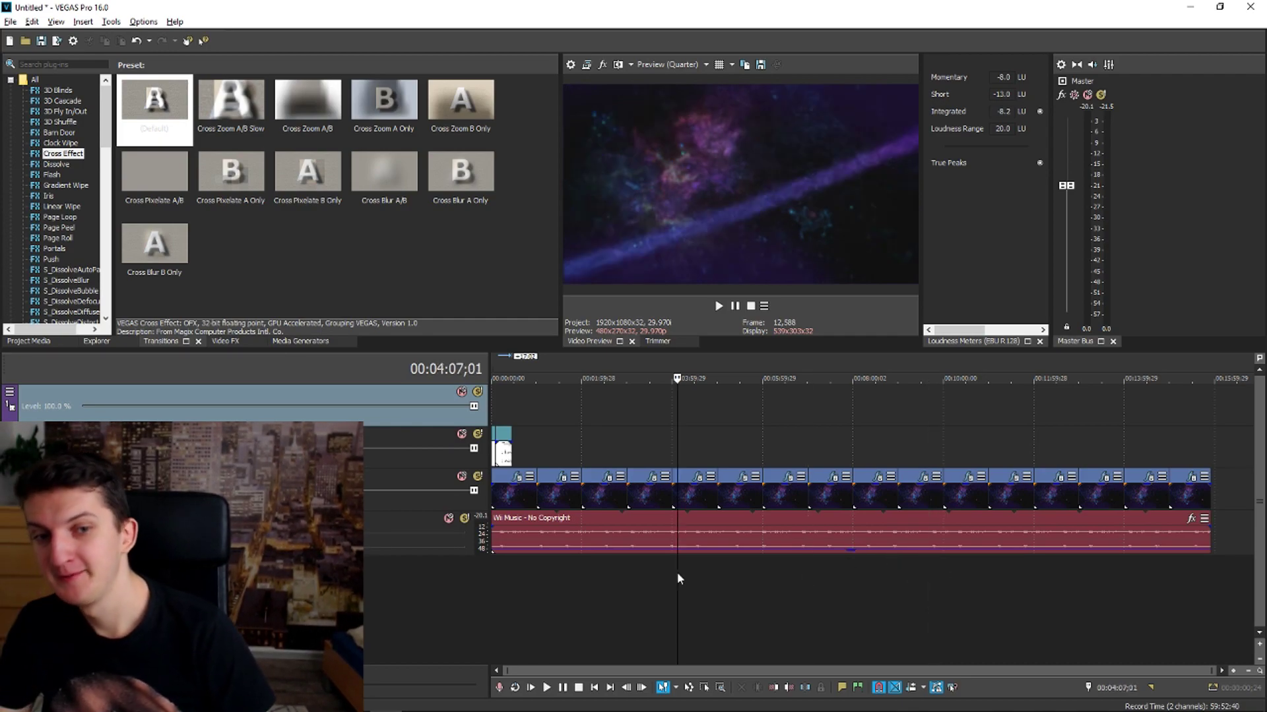